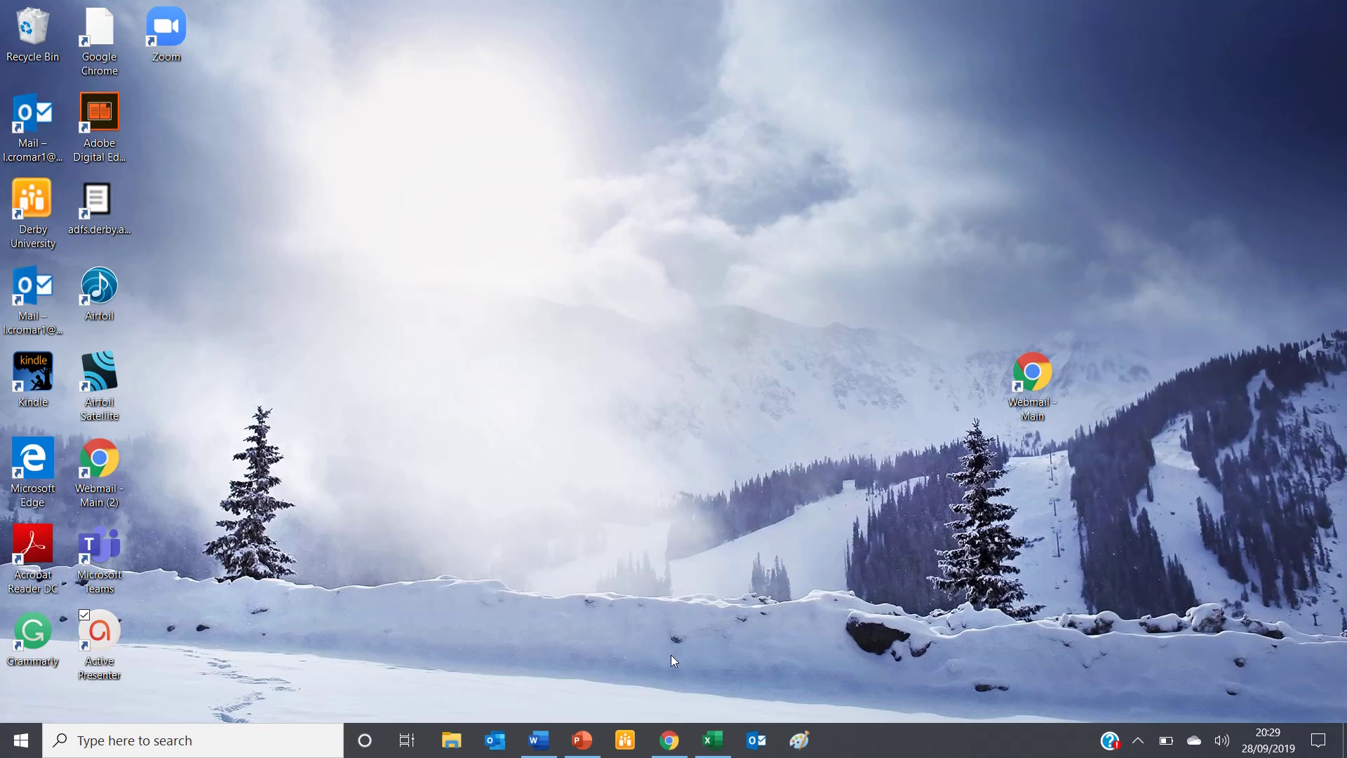
- Switch to Chrome and open the citethisforme.com website
click(671, 742)
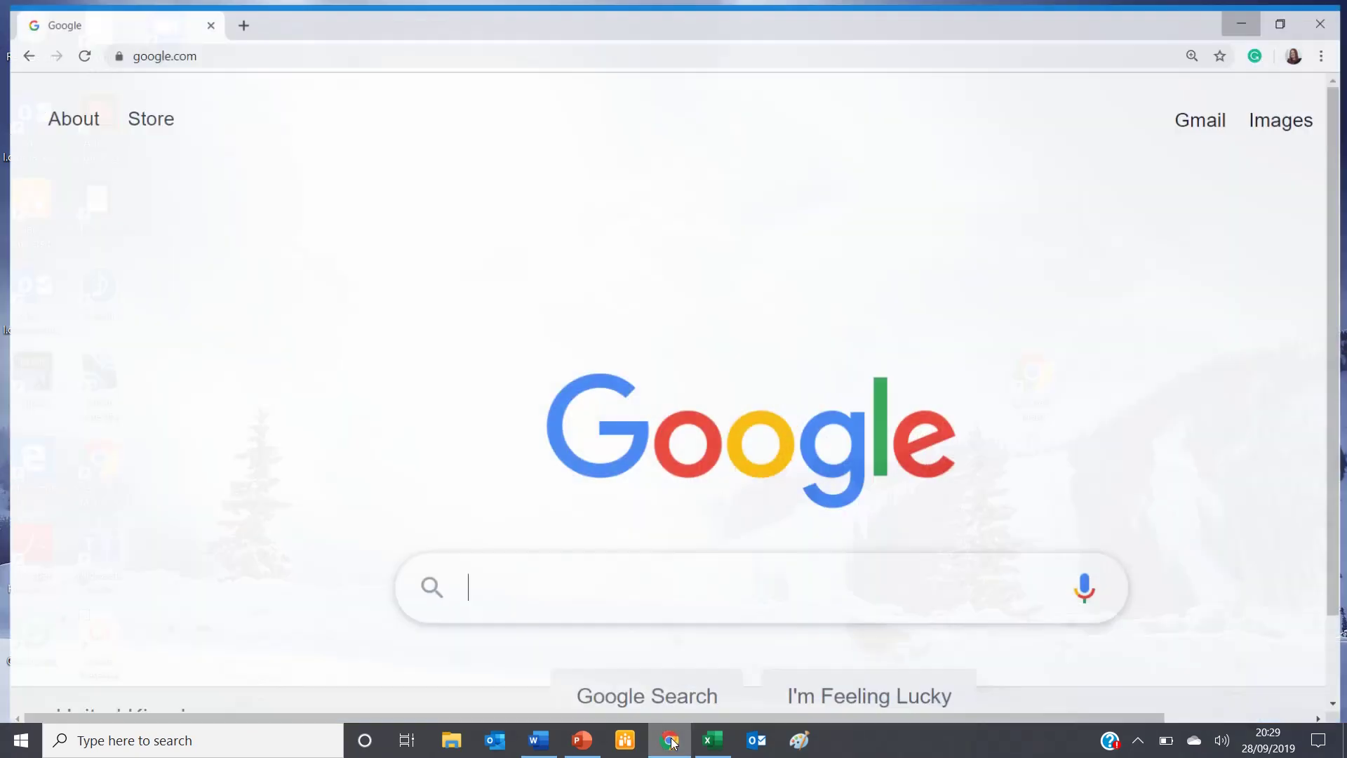
click(326, 44)
text(ci)
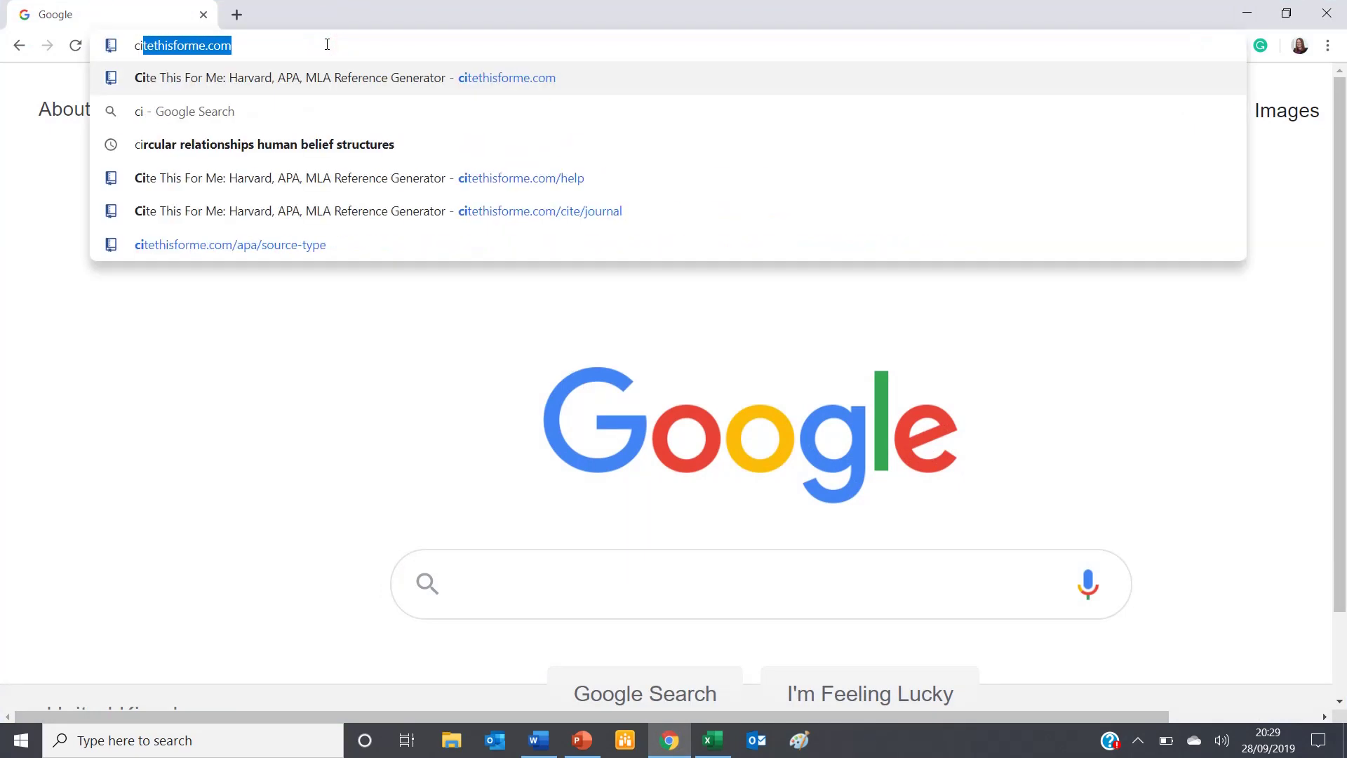
text(tethisfor)
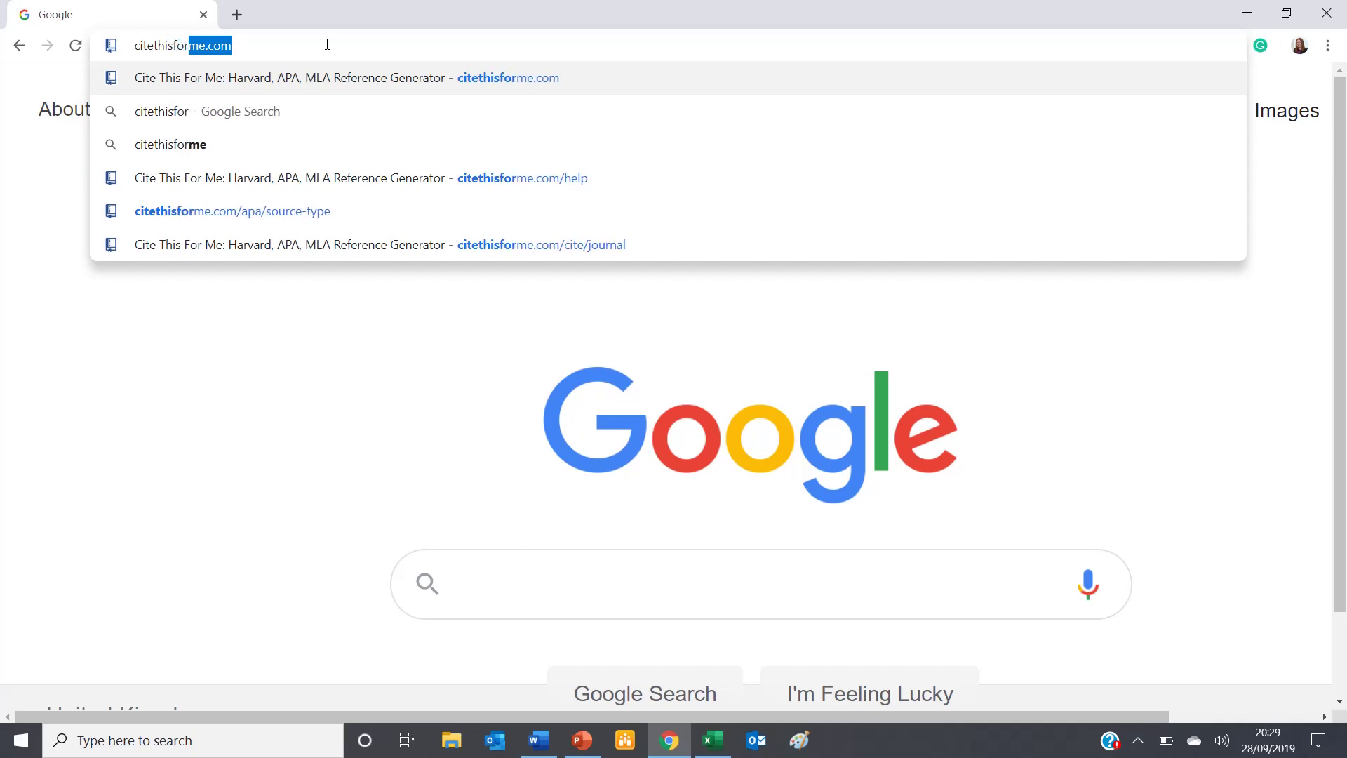
text(me.com)
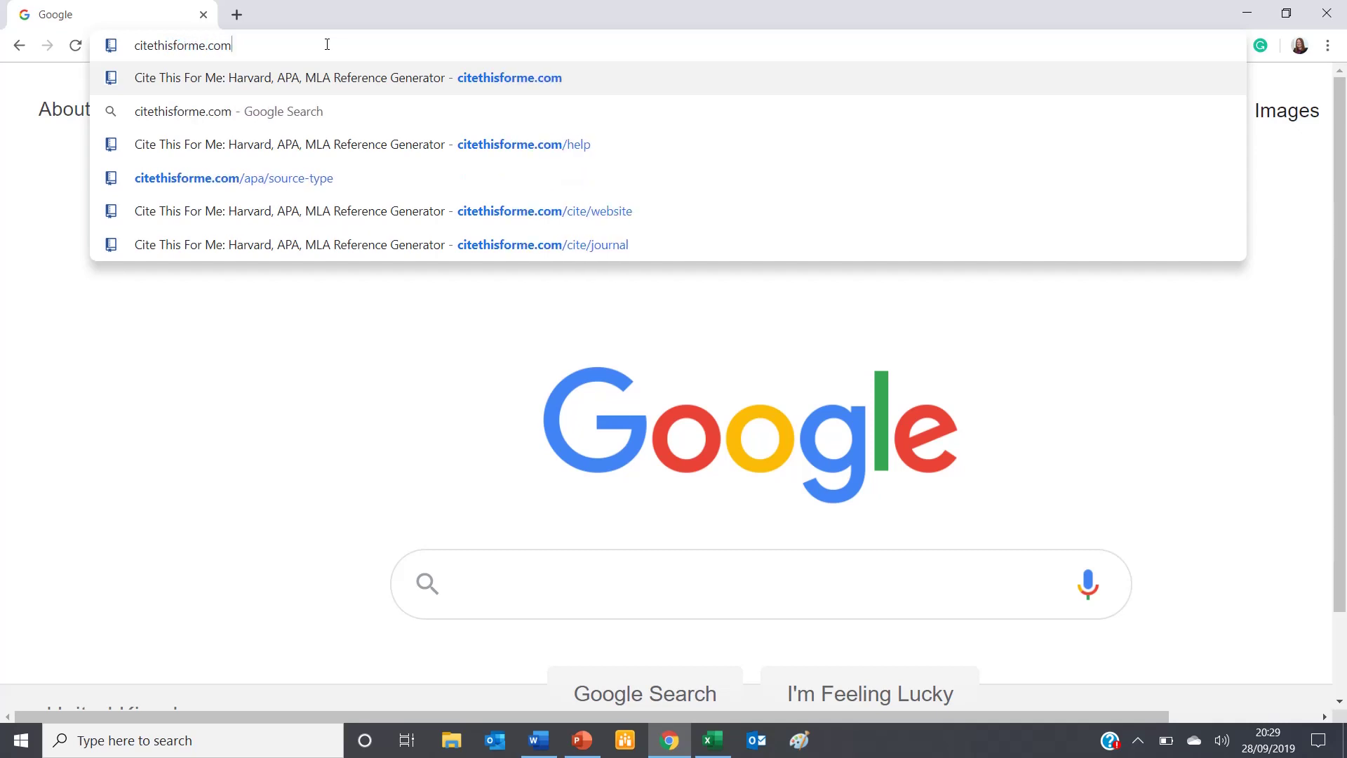
key(Return)
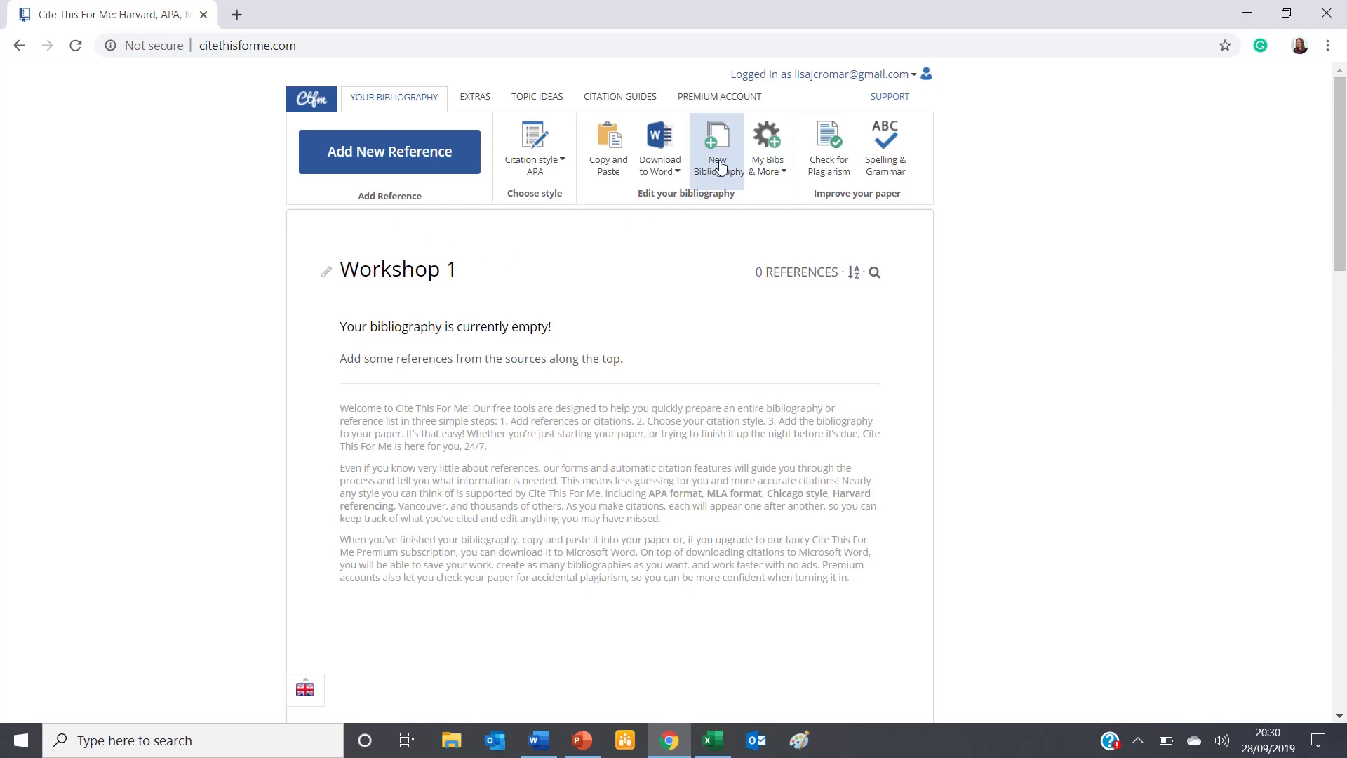
- Search the citation styles for APA and set the style to American Psychological Association 6th edition
click(565, 163)
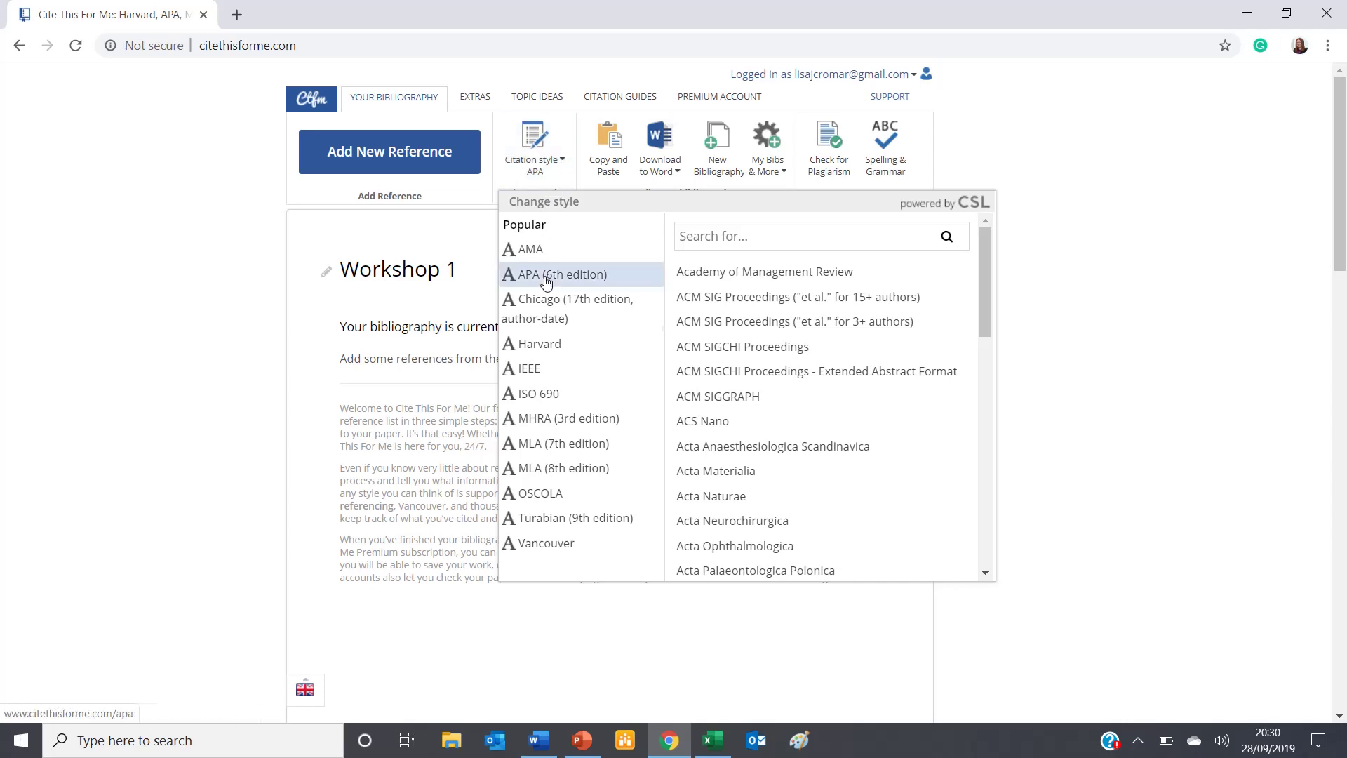
click(713, 232)
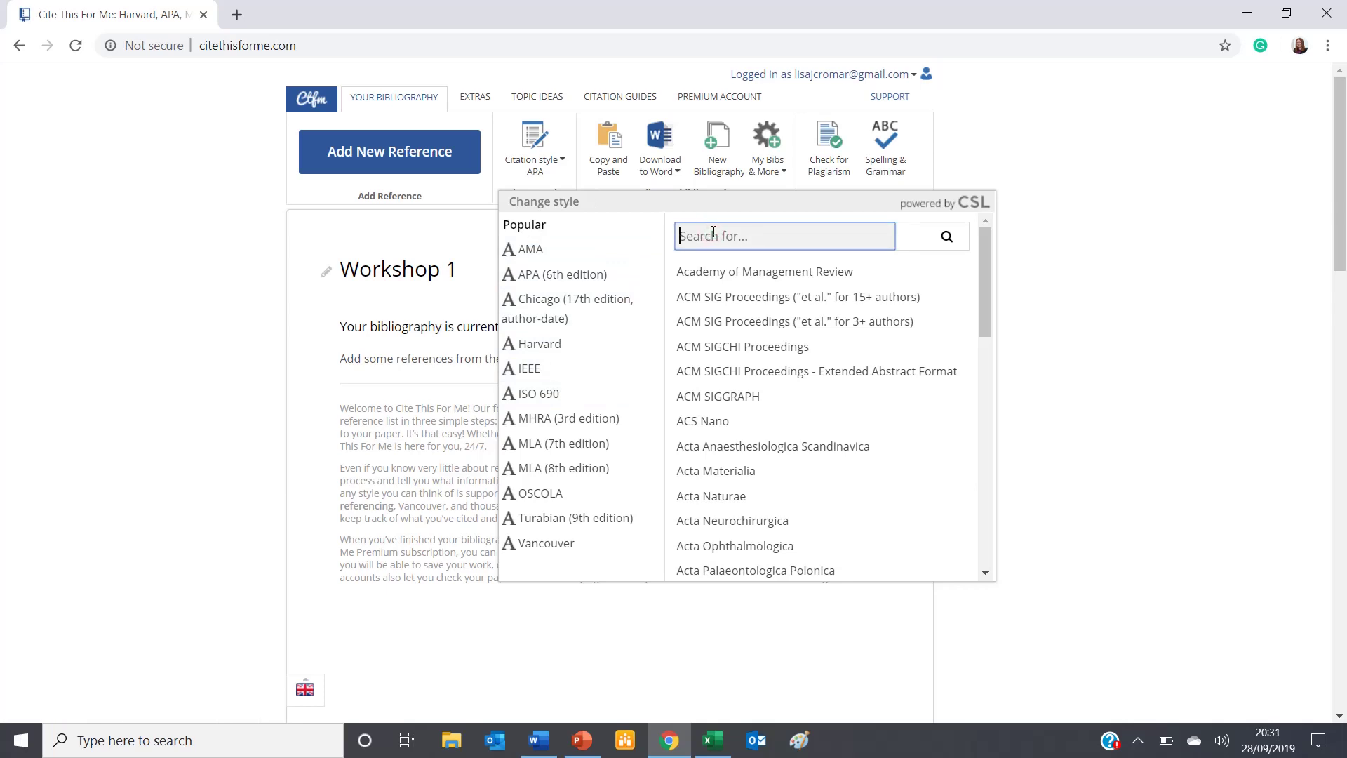
text(APA)
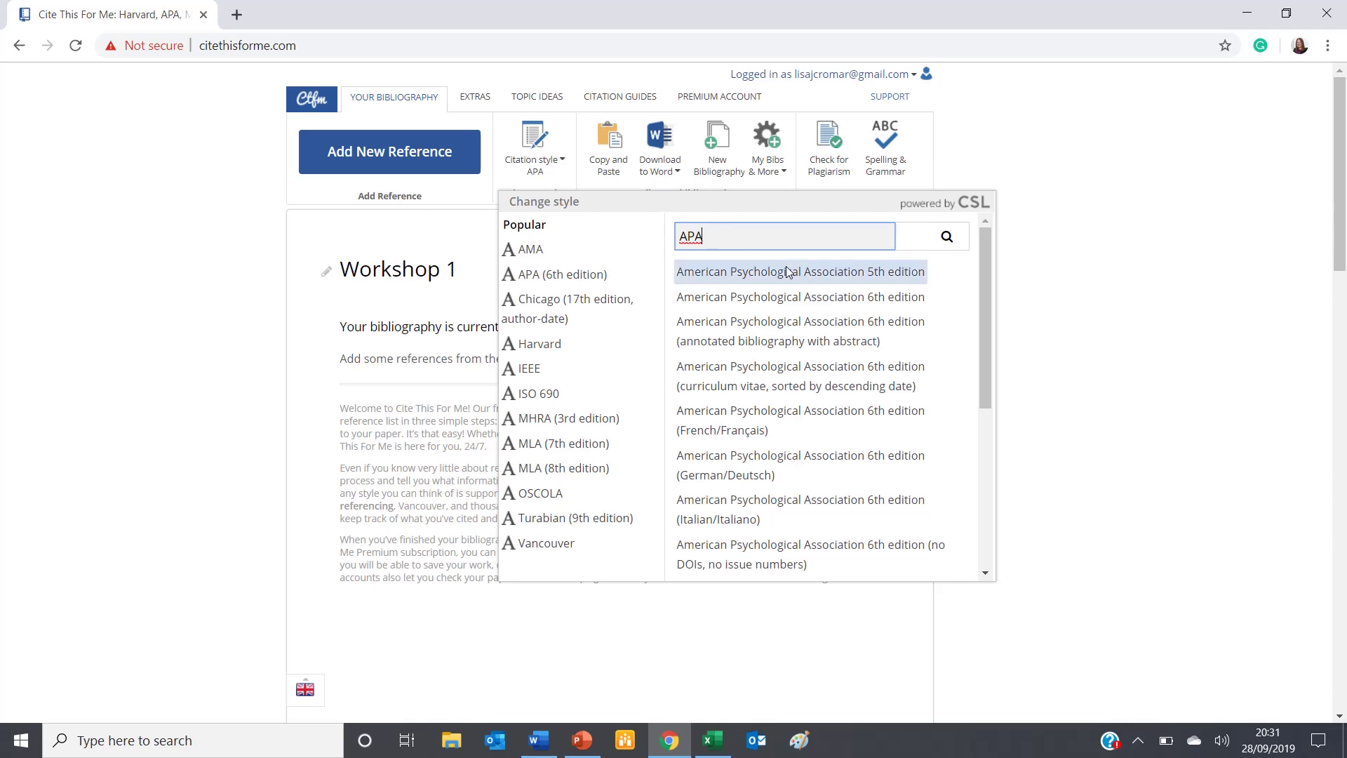
click(855, 295)
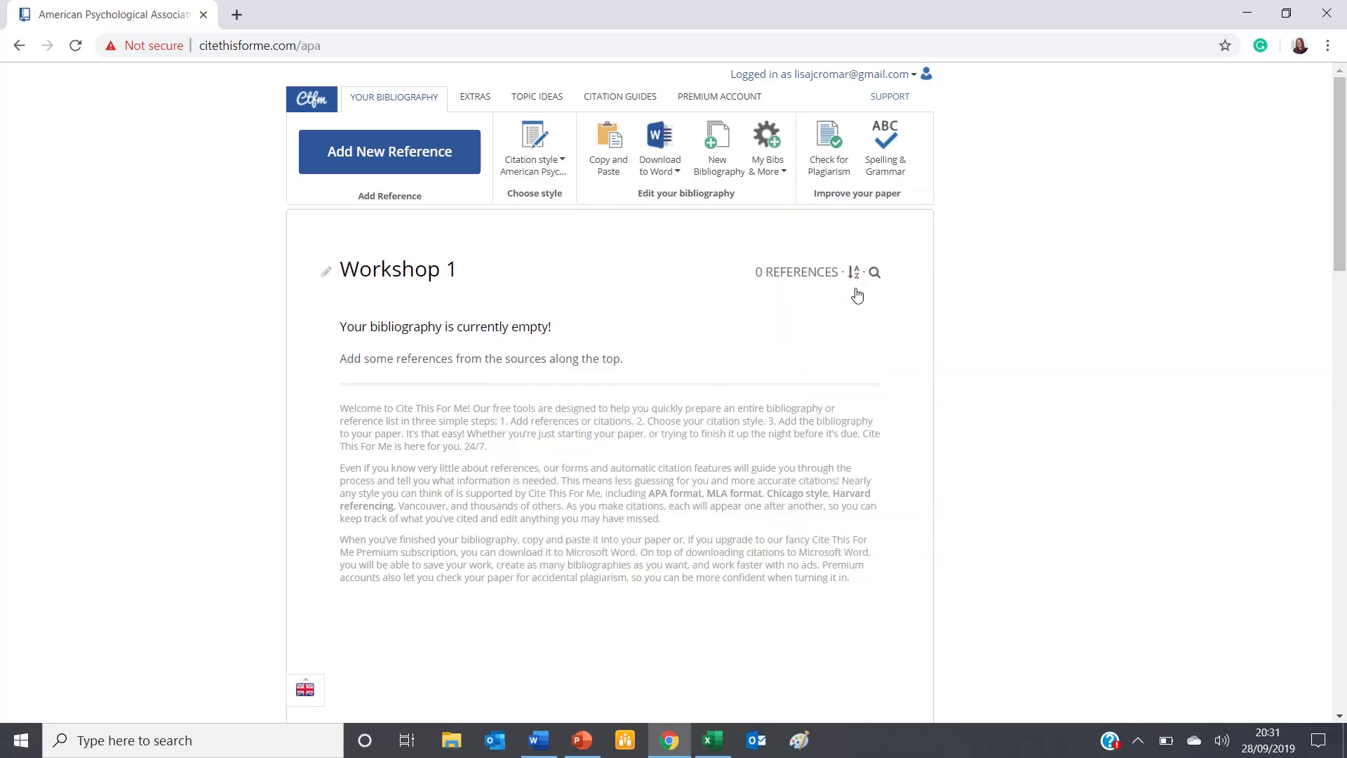
- Create a new bibliography titled "Literature Review" and dismiss the notification
click(721, 160)
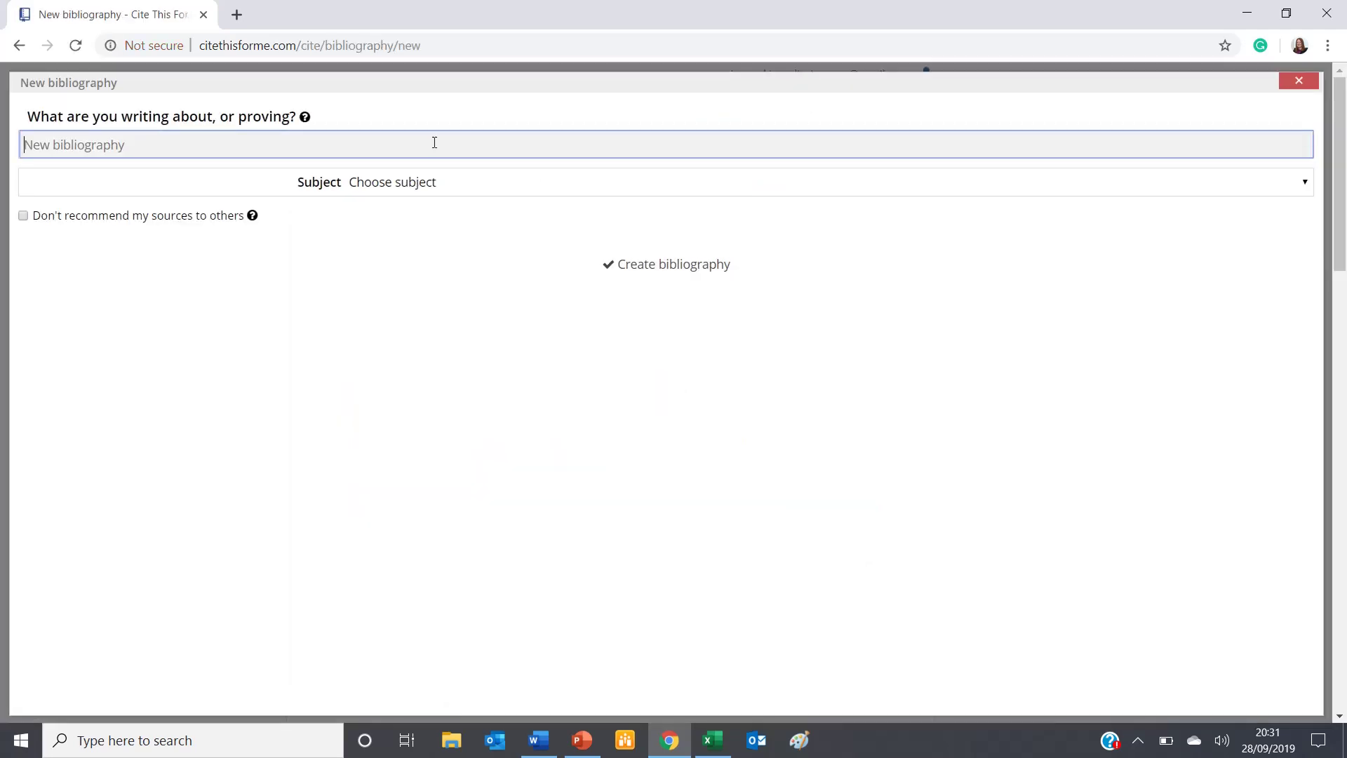
text(Literature Review)
click(654, 266)
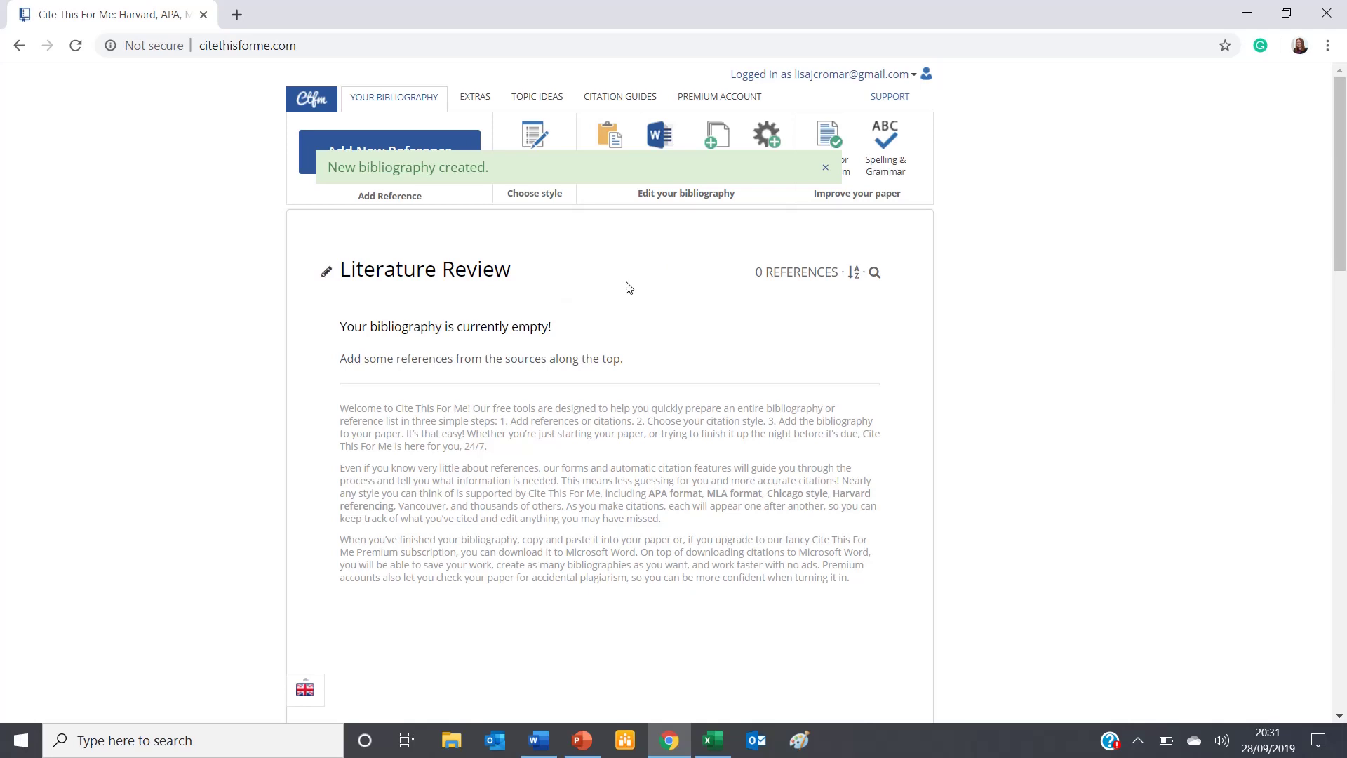
click(826, 169)
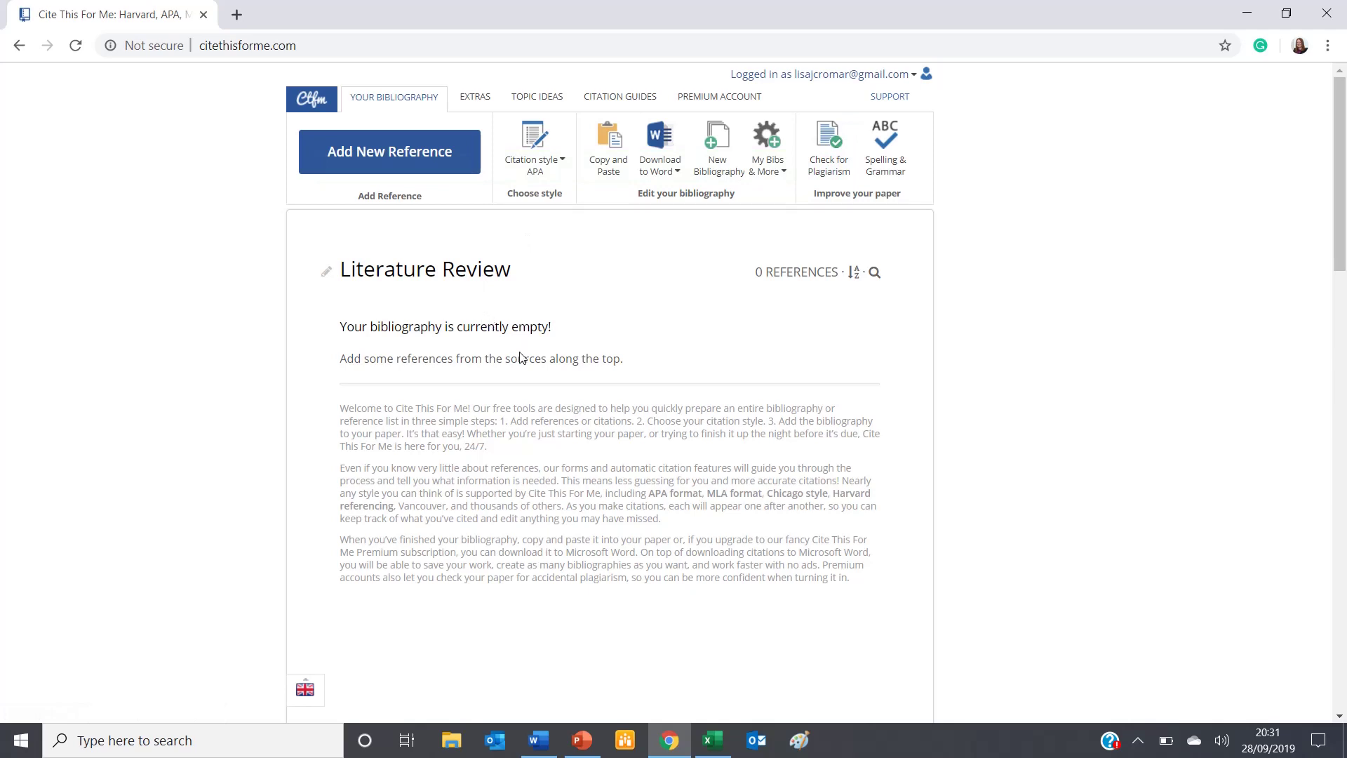
click(710, 742)
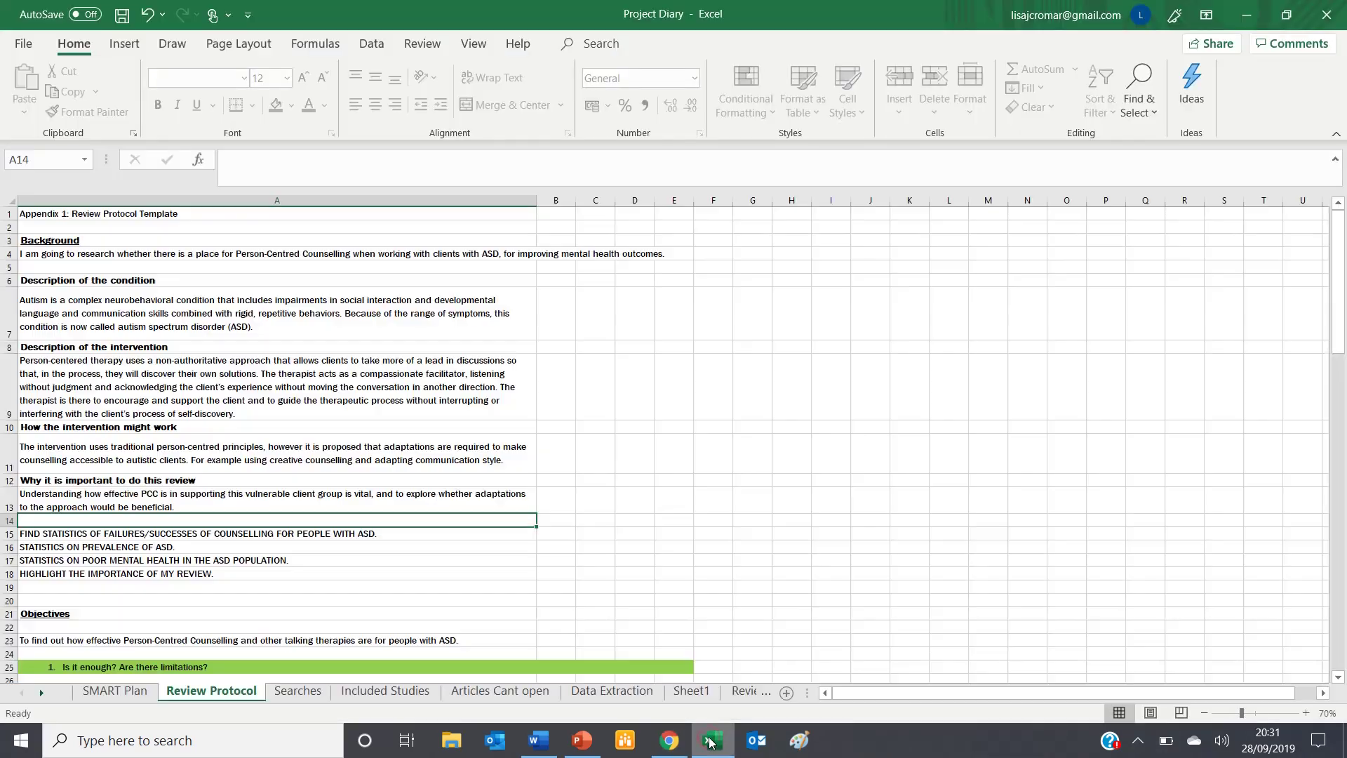
click(386, 691)
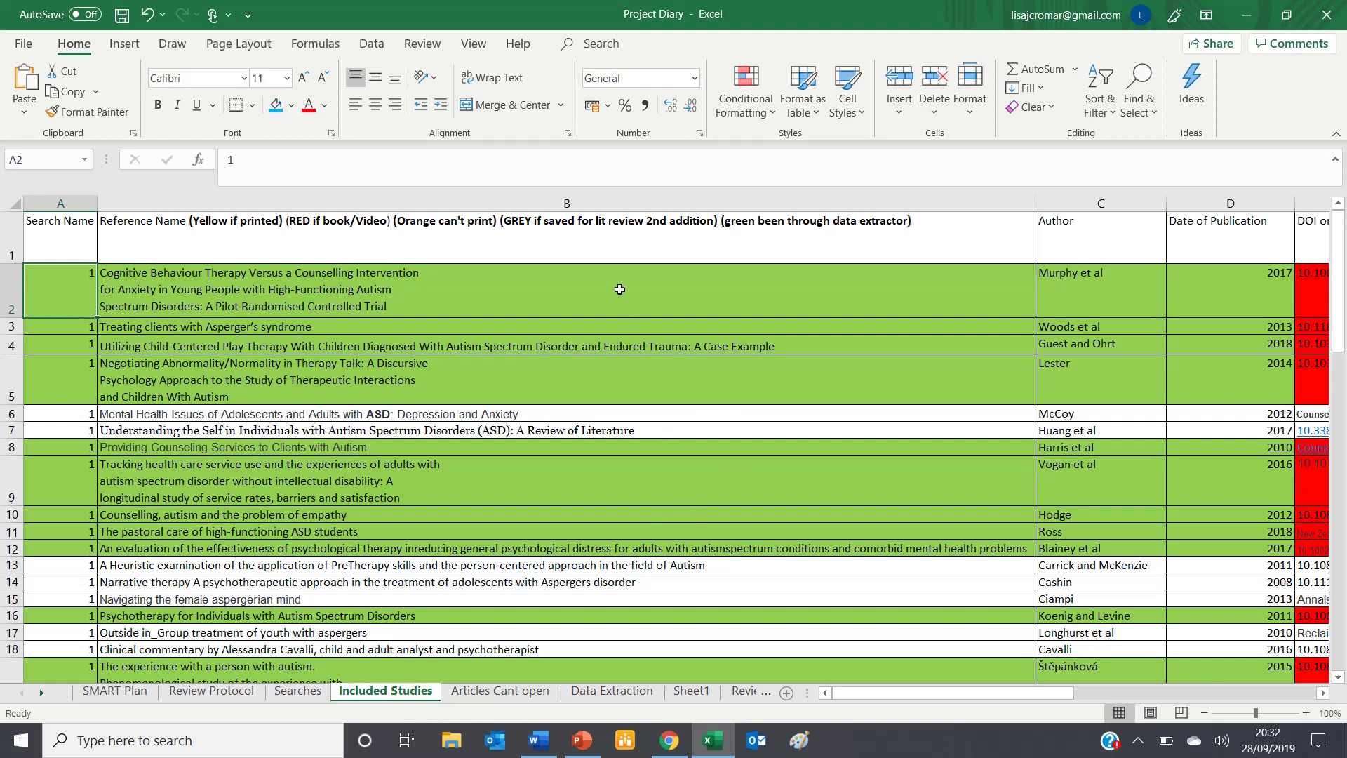
click(609, 282)
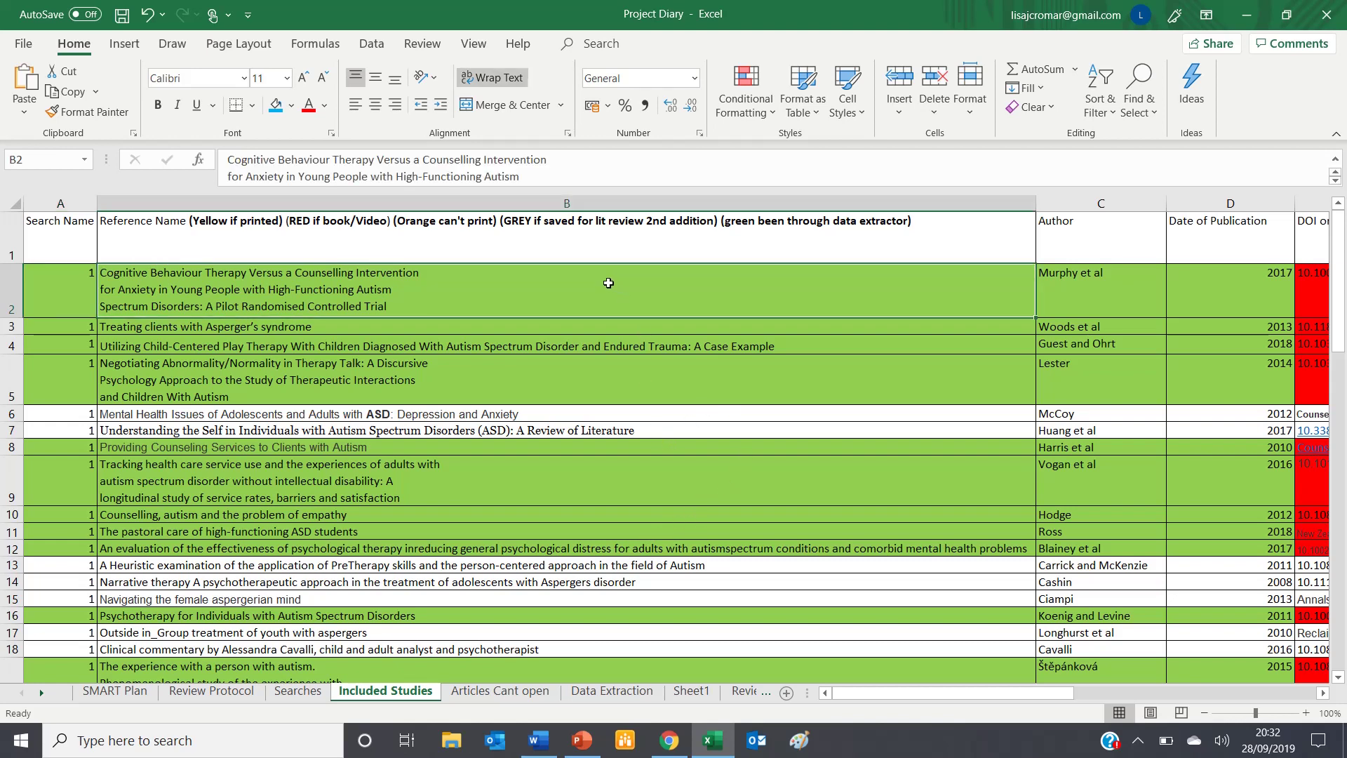
key(Right)
key(Right)
key(Right)
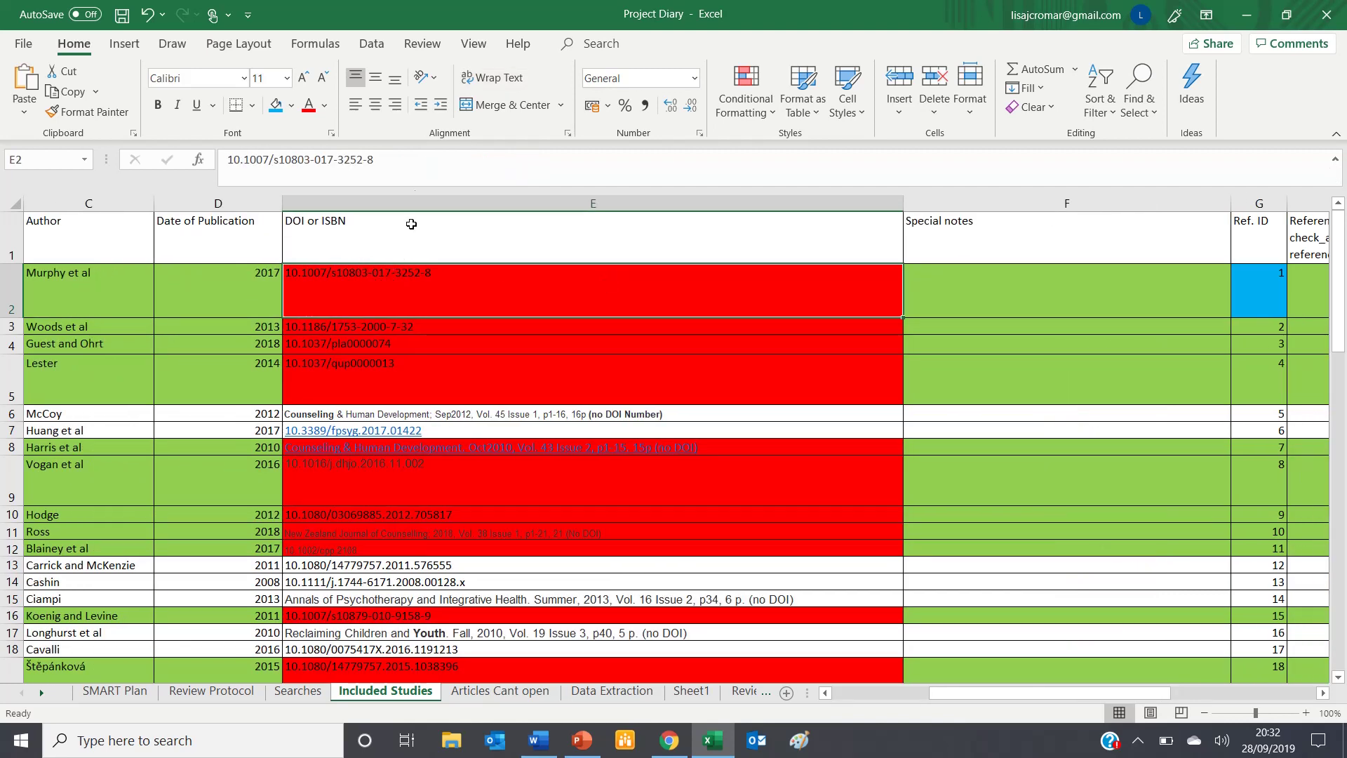
click(398, 167)
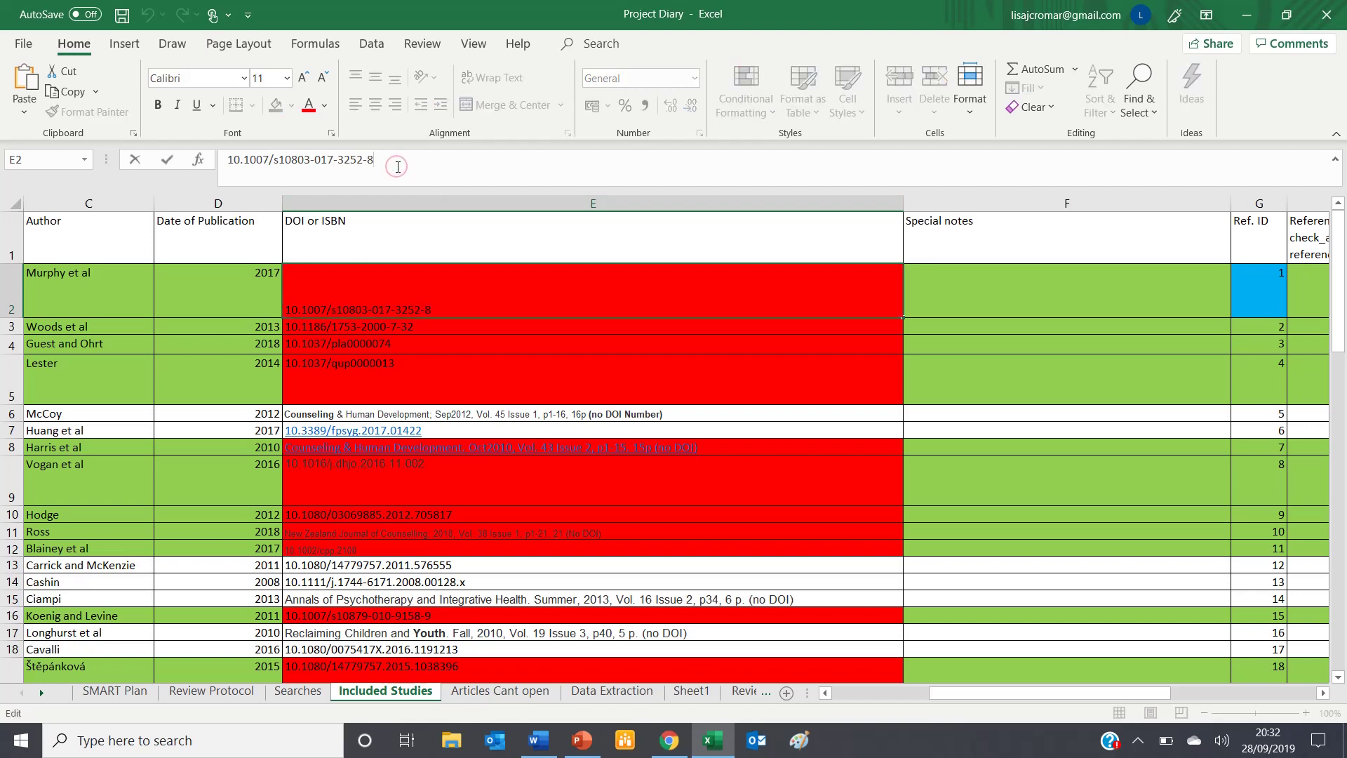
drag(397, 167, 192, 145)
key(ctrl+c)
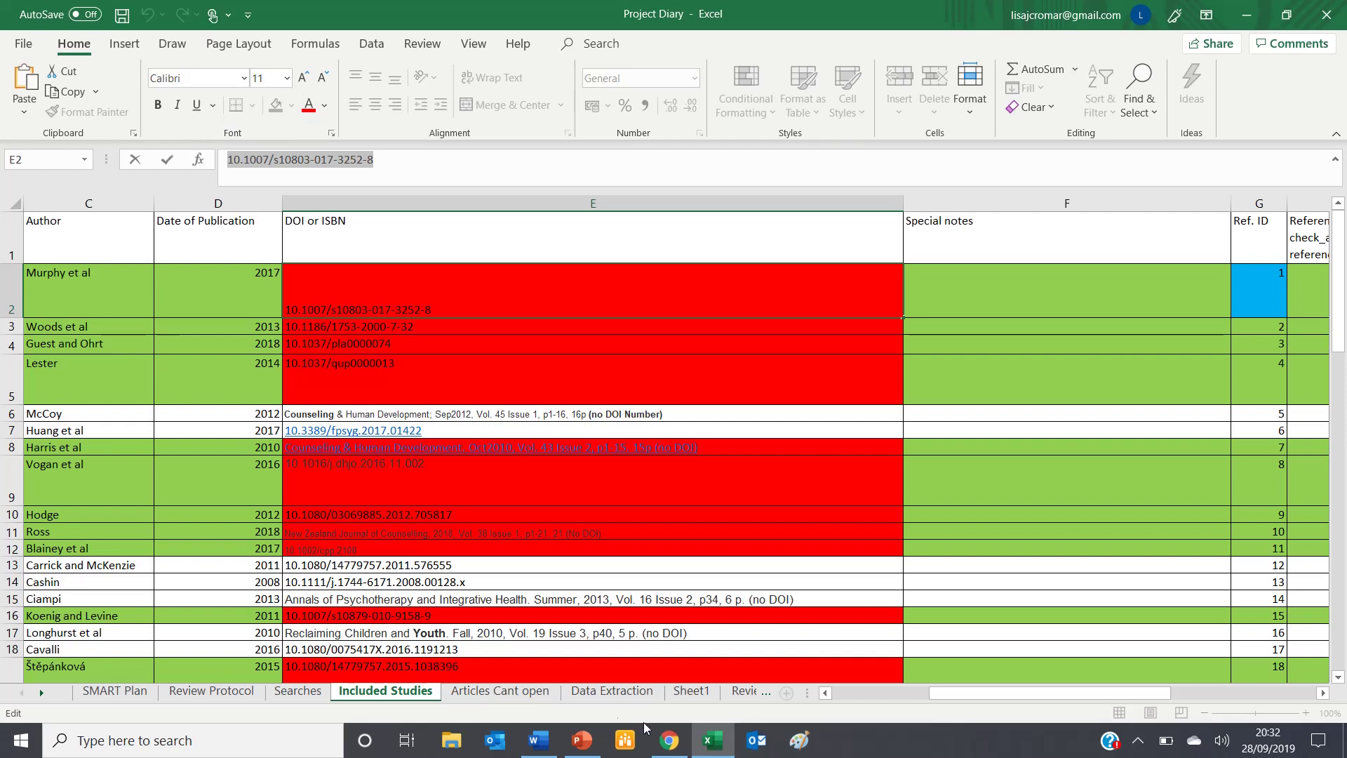
click(684, 738)
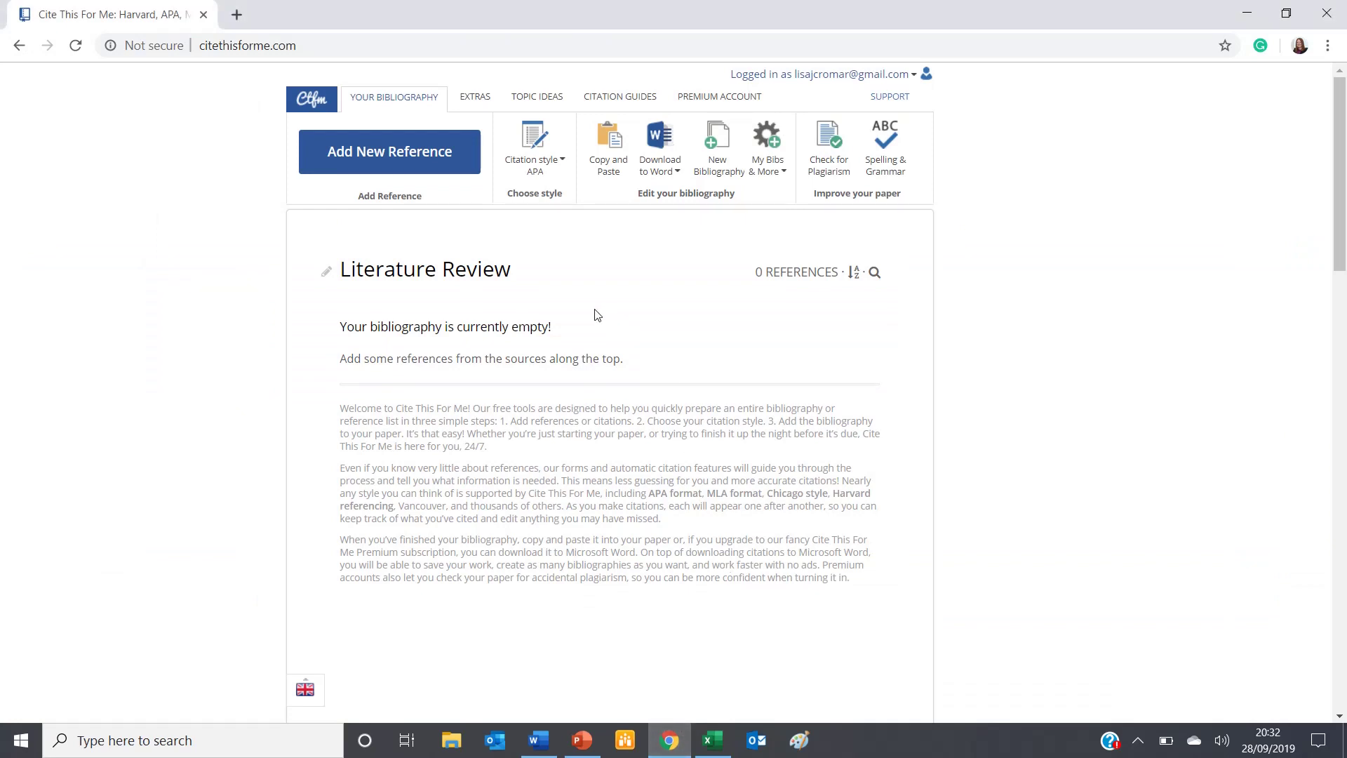
click(402, 160)
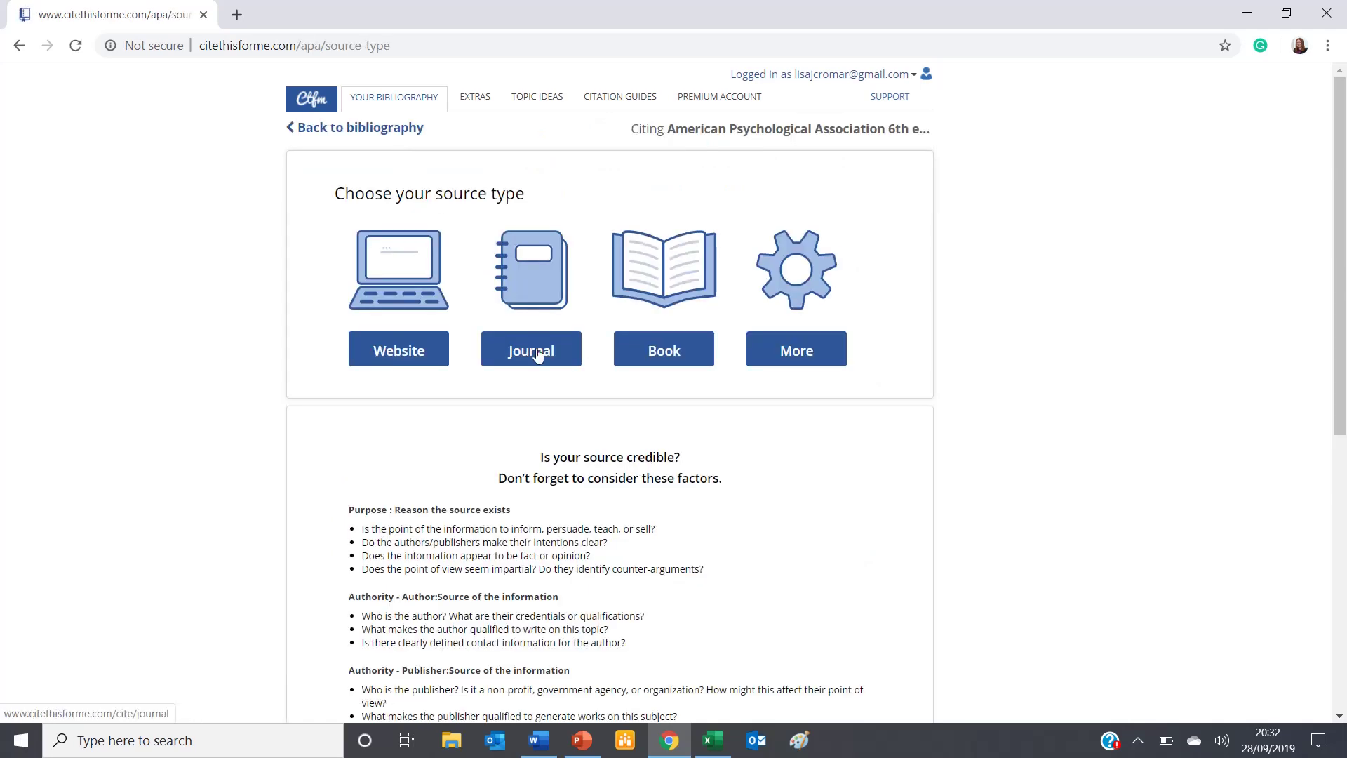
click(535, 349)
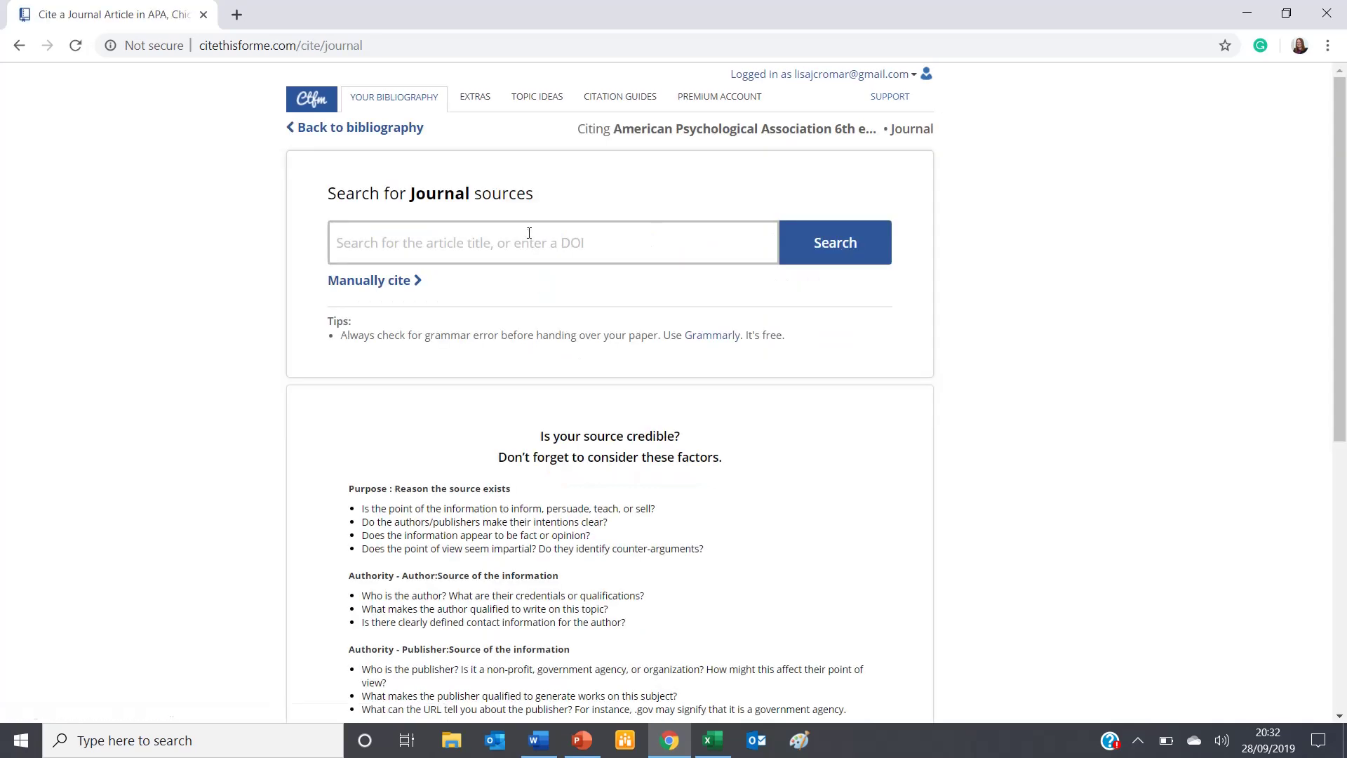
click(529, 238)
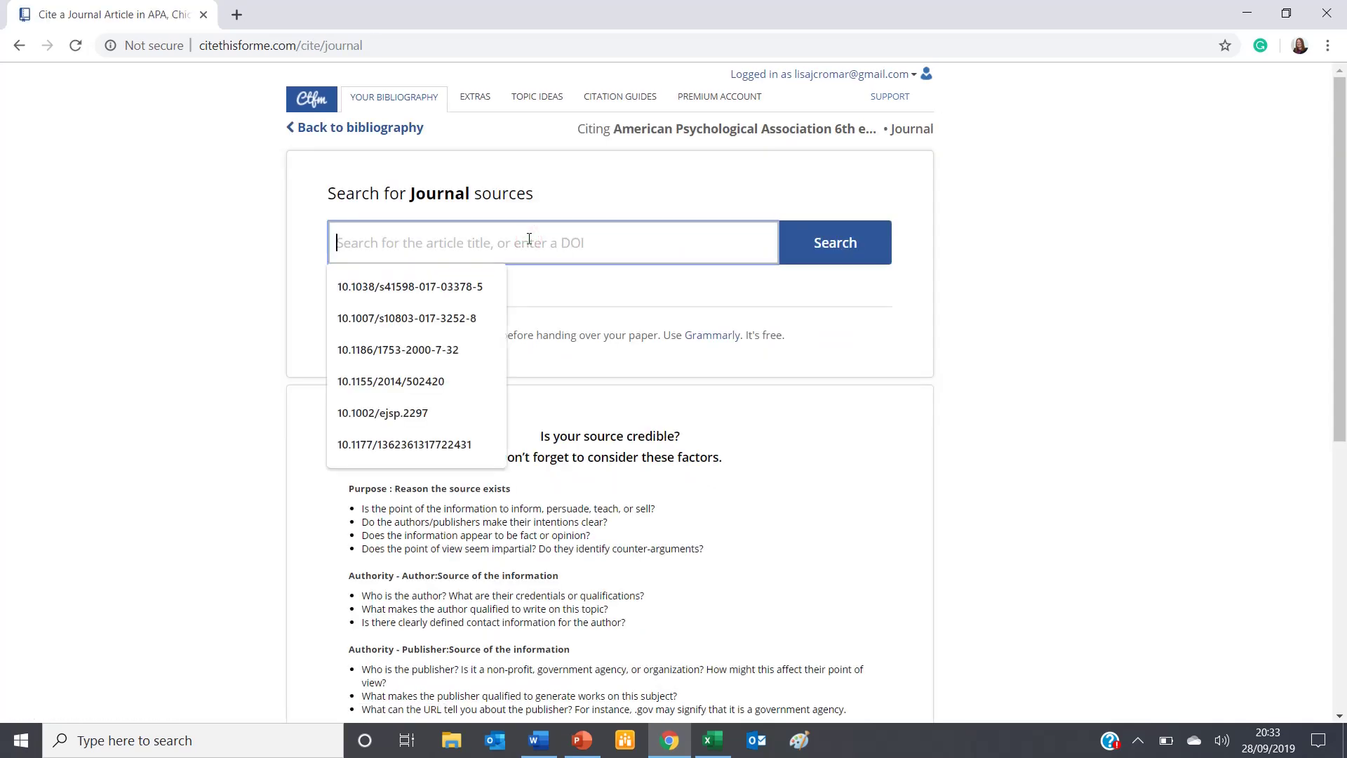
key(ctrl+v)
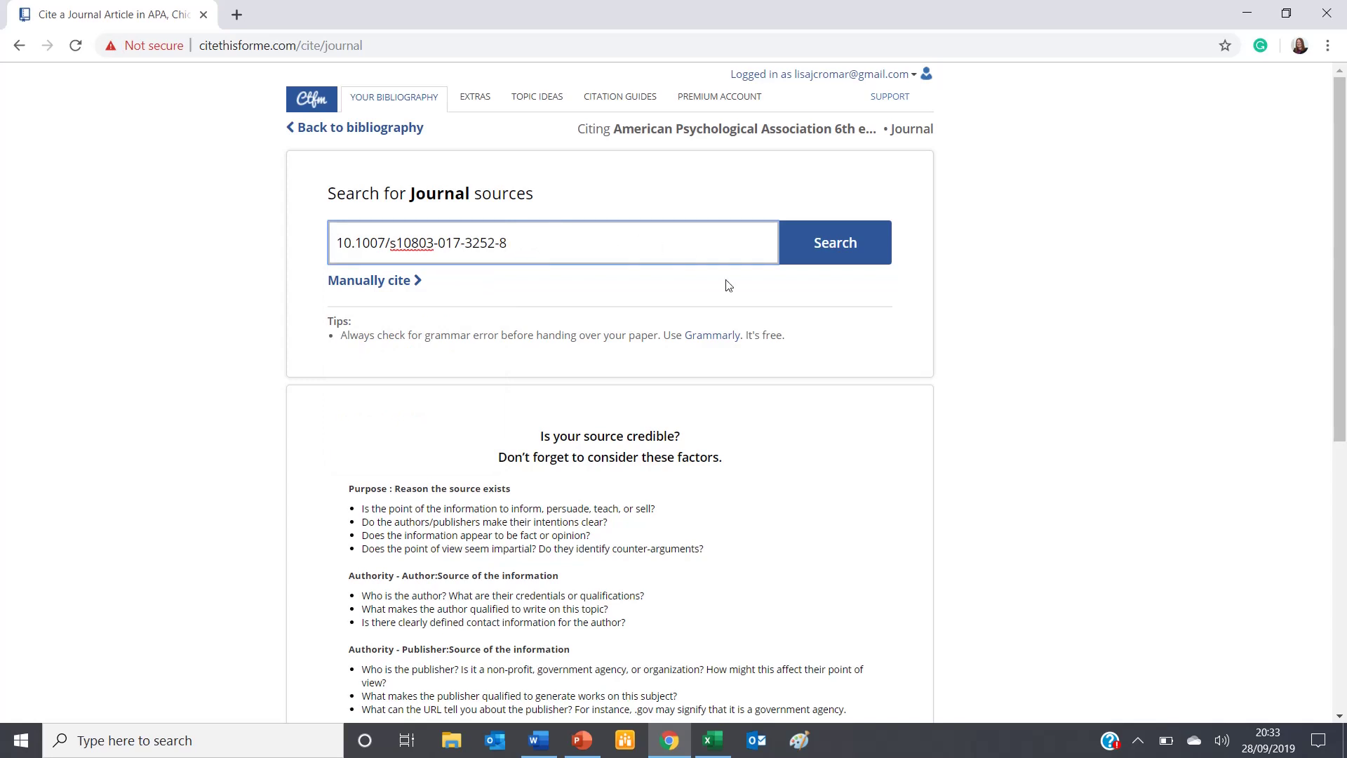
click(831, 247)
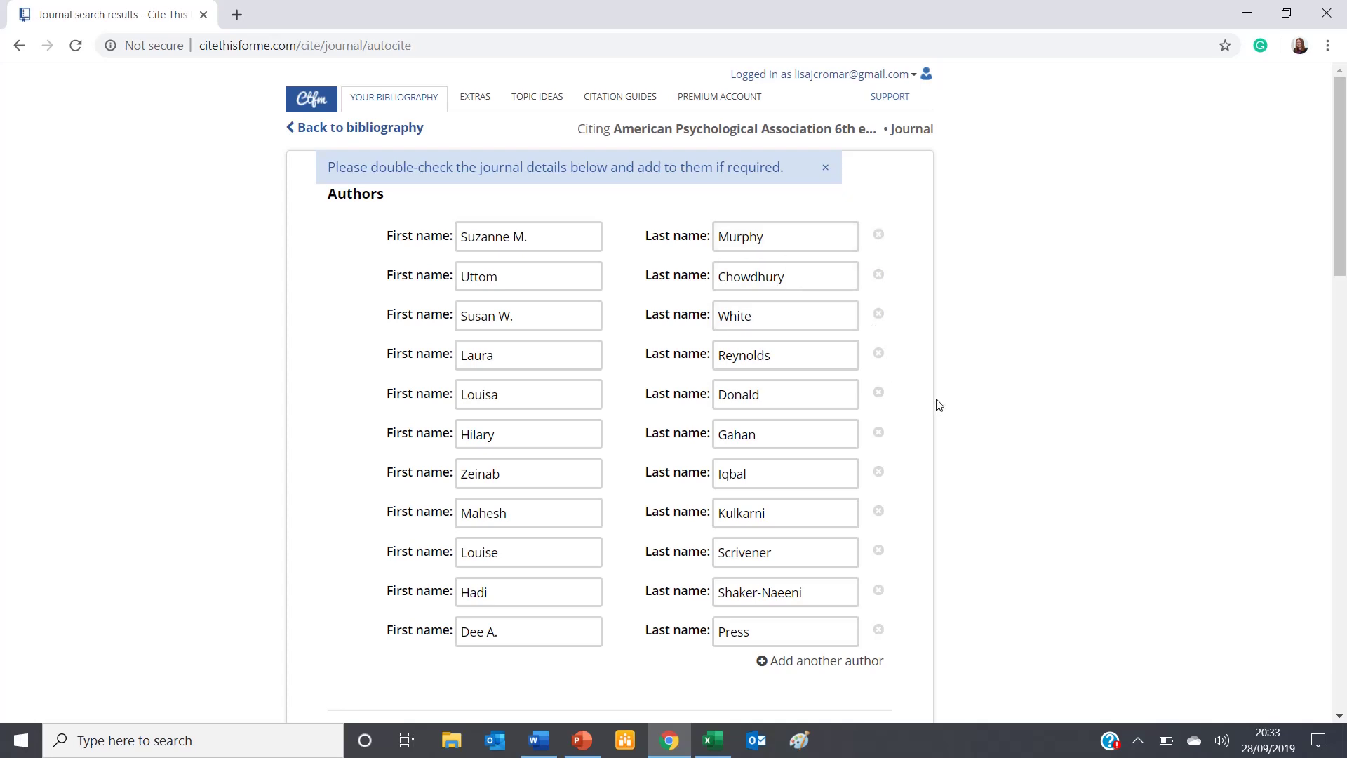
- Review the article's autofilled journal details, leave cell editing in the Excel workbook, and add the reference to the Literature Review bibliography
scroll(939, 406, down, 2)
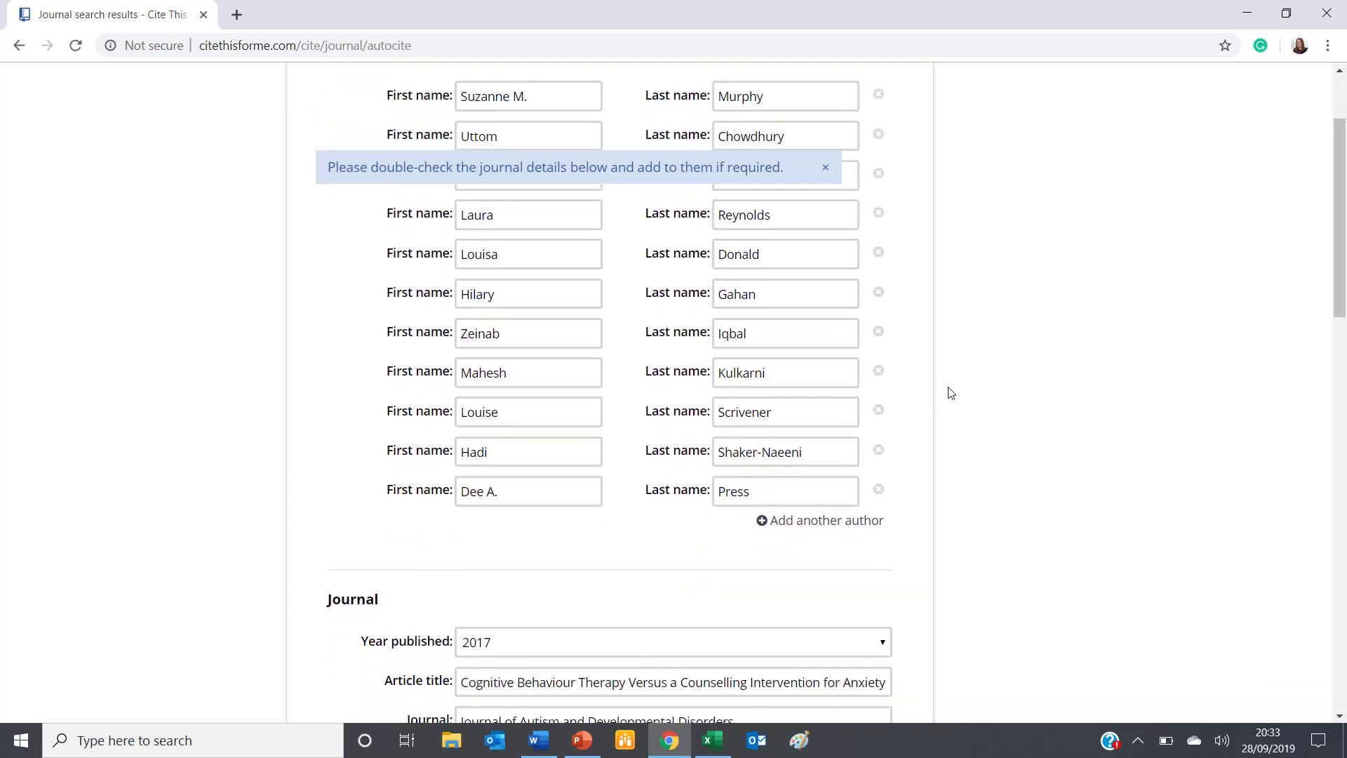
scroll(947, 393, down, 2)
scroll(950, 393, down, 3)
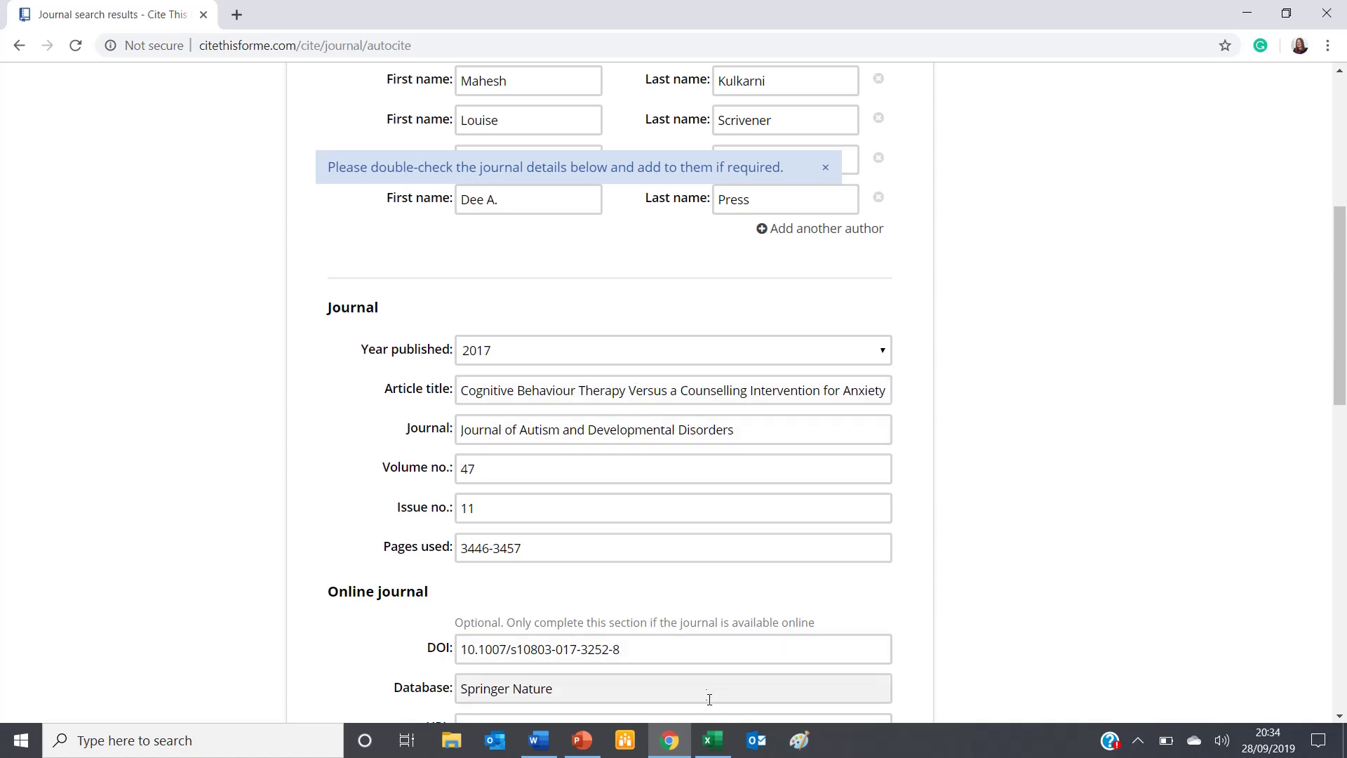
click(712, 740)
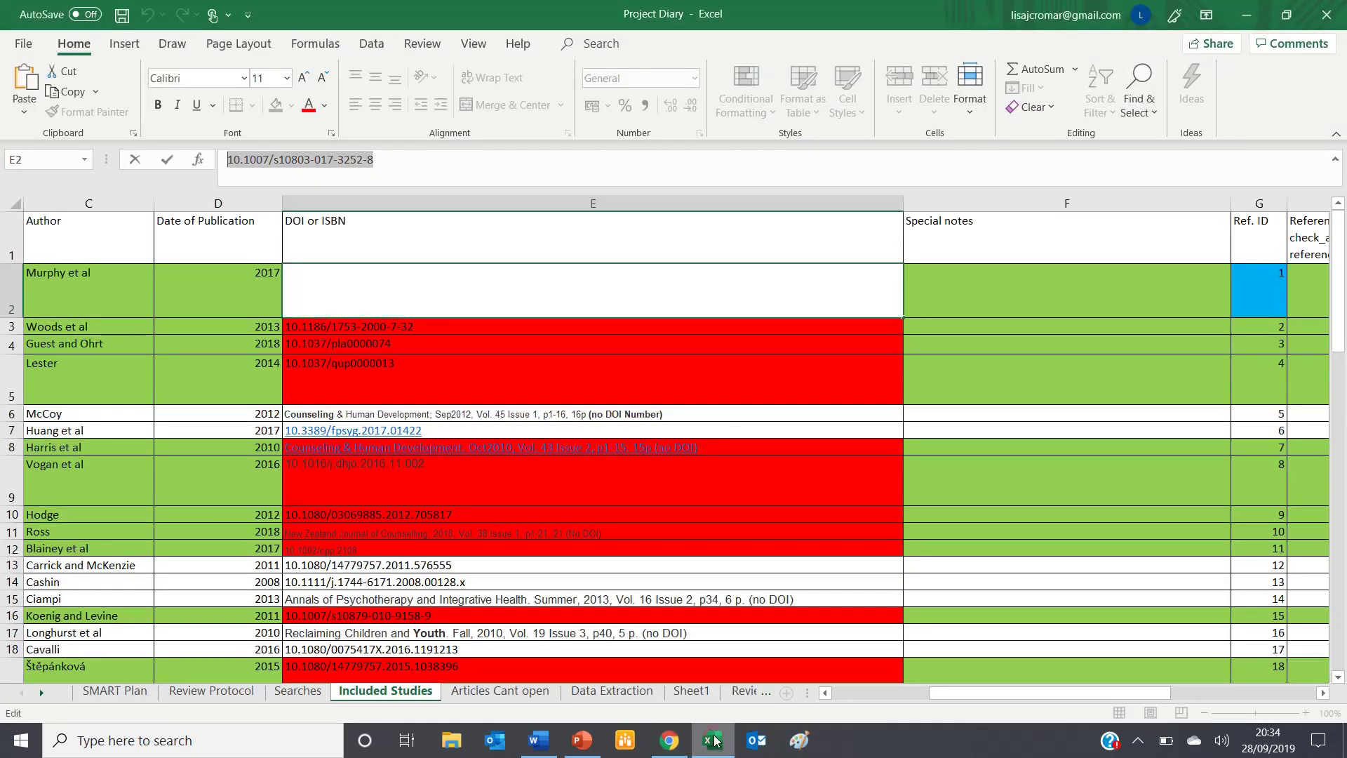
click(265, 278)
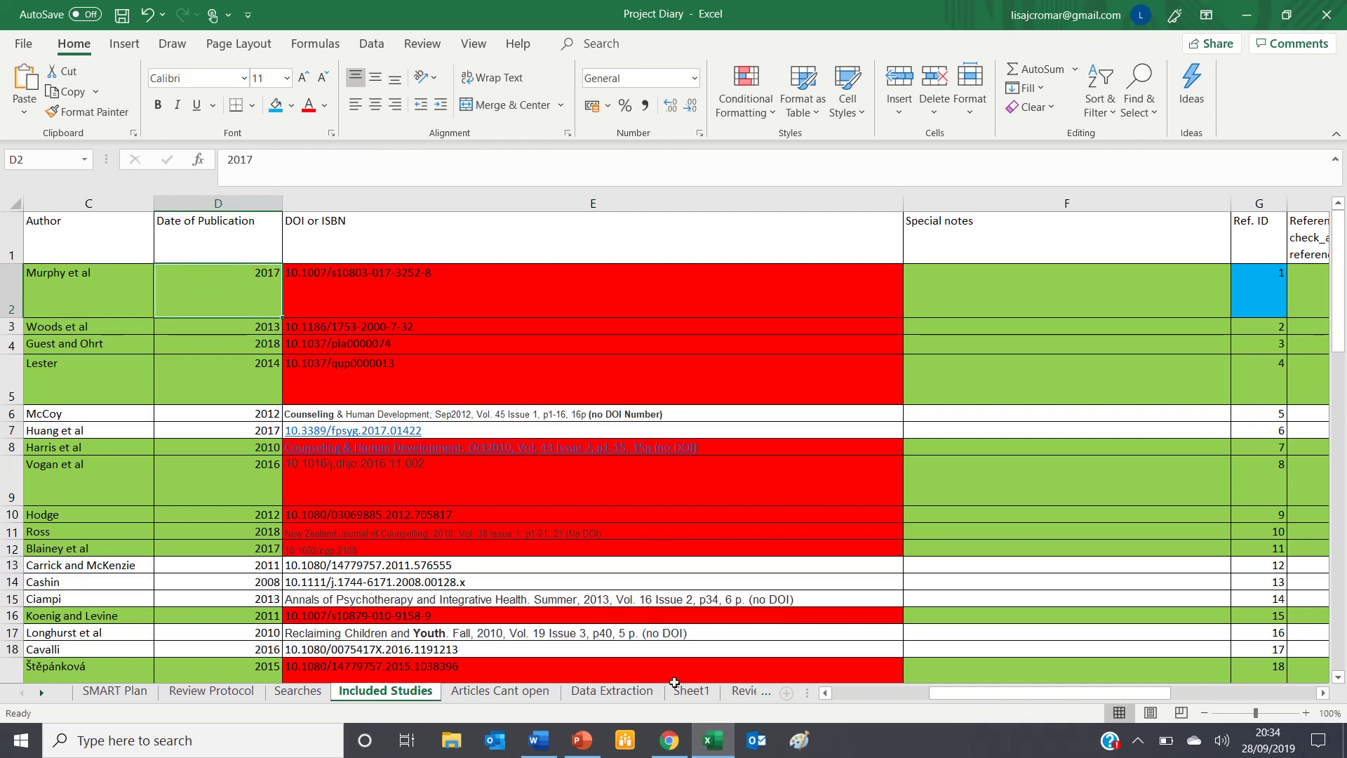
click(684, 741)
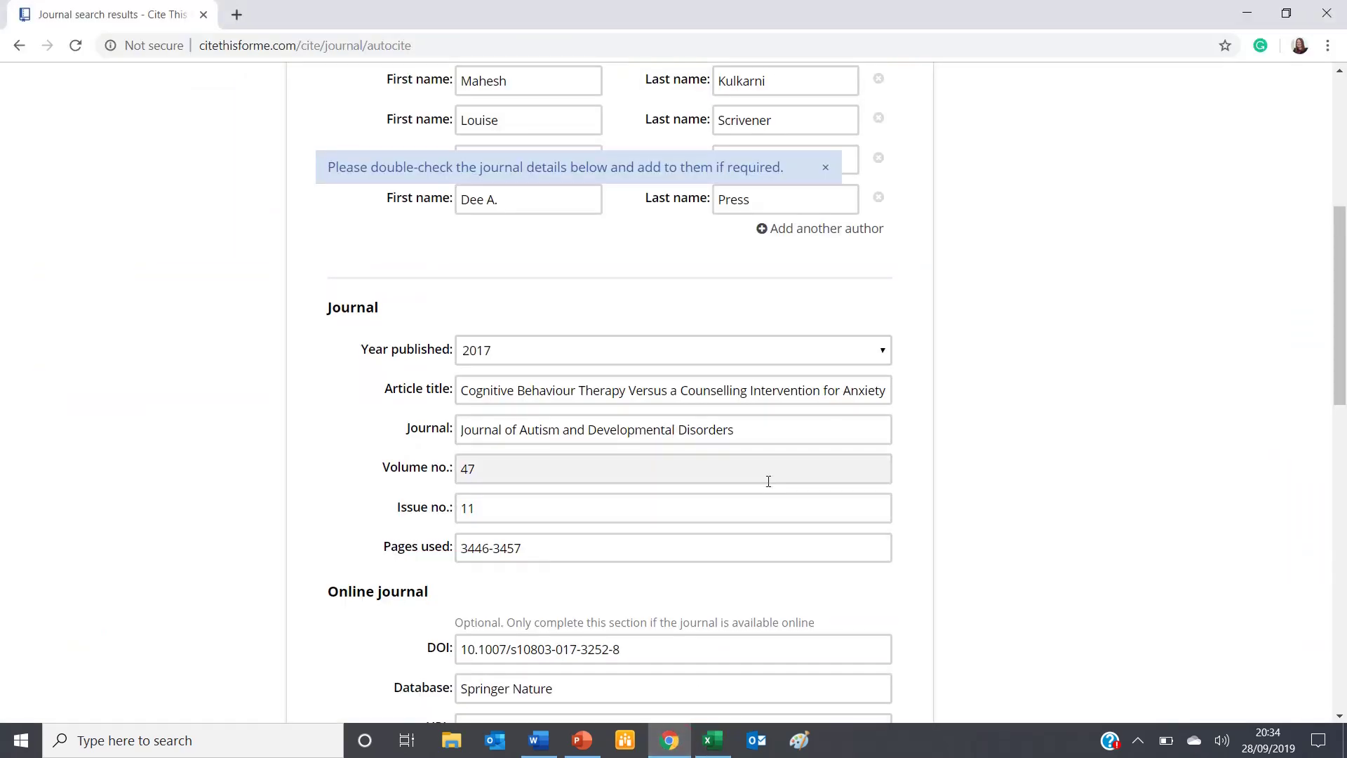
scroll(919, 588, down, 3)
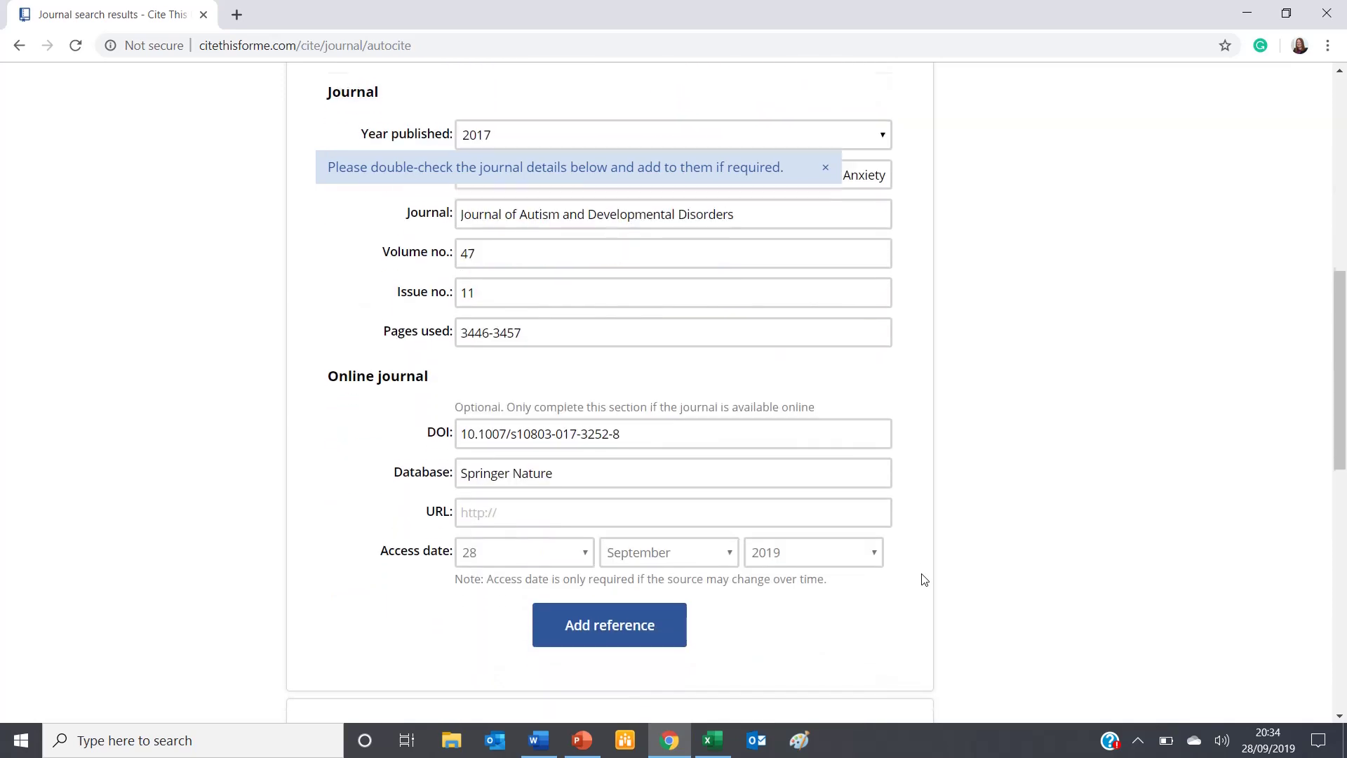
click(637, 621)
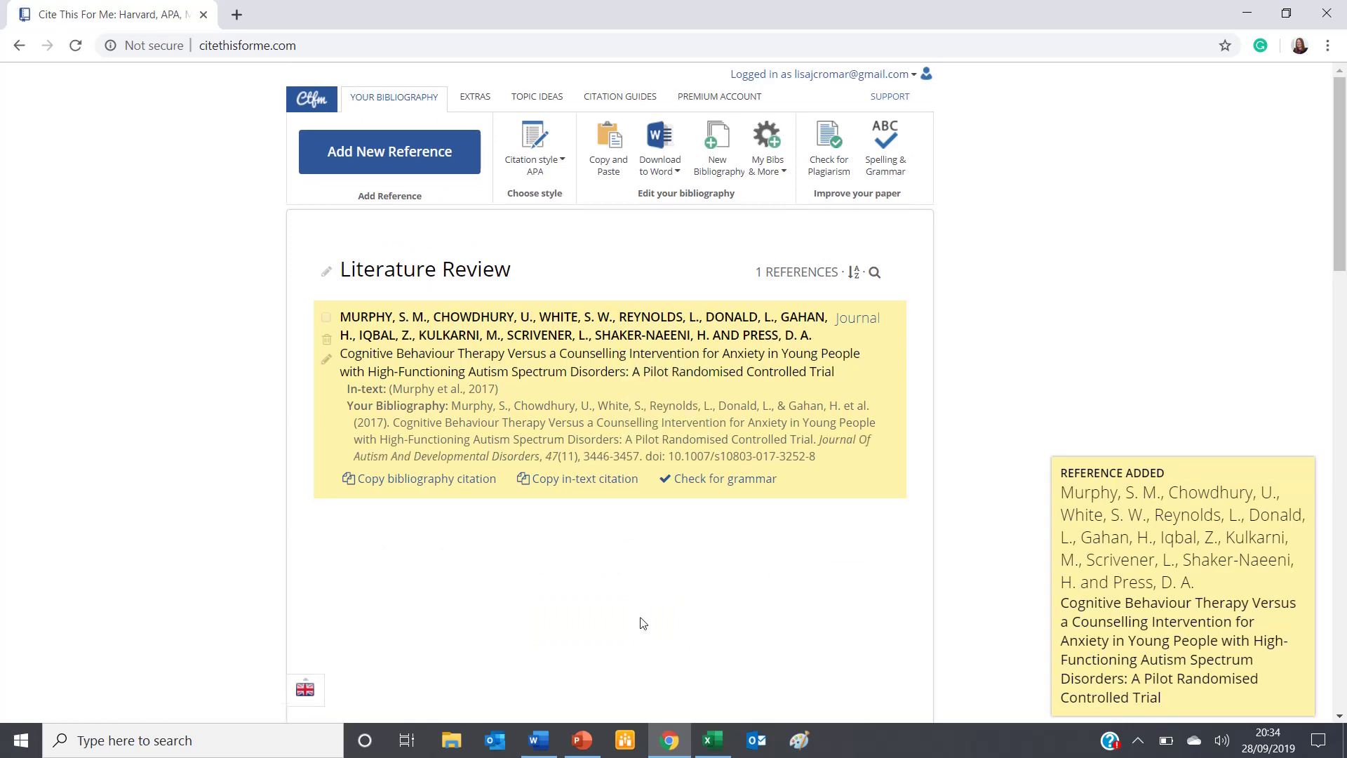
mouse_move(711, 737)
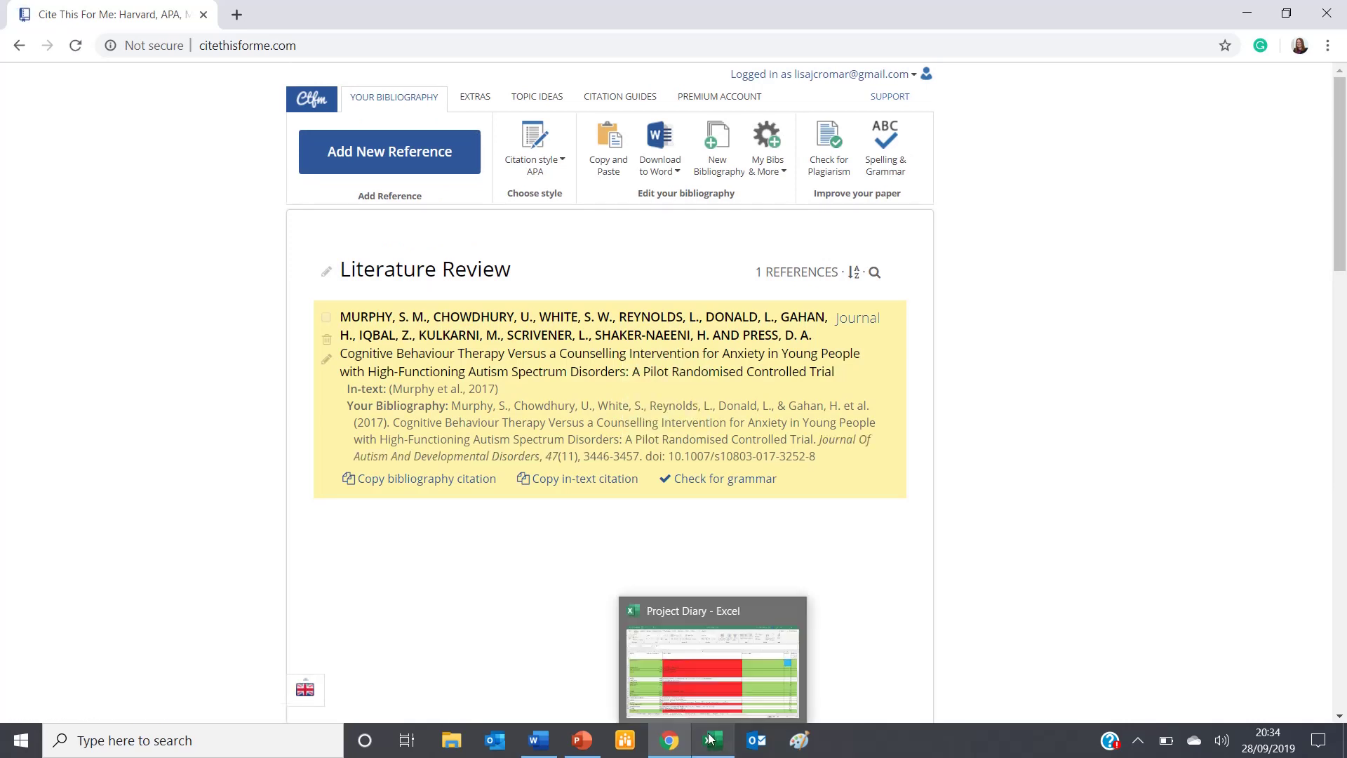
click(602, 593)
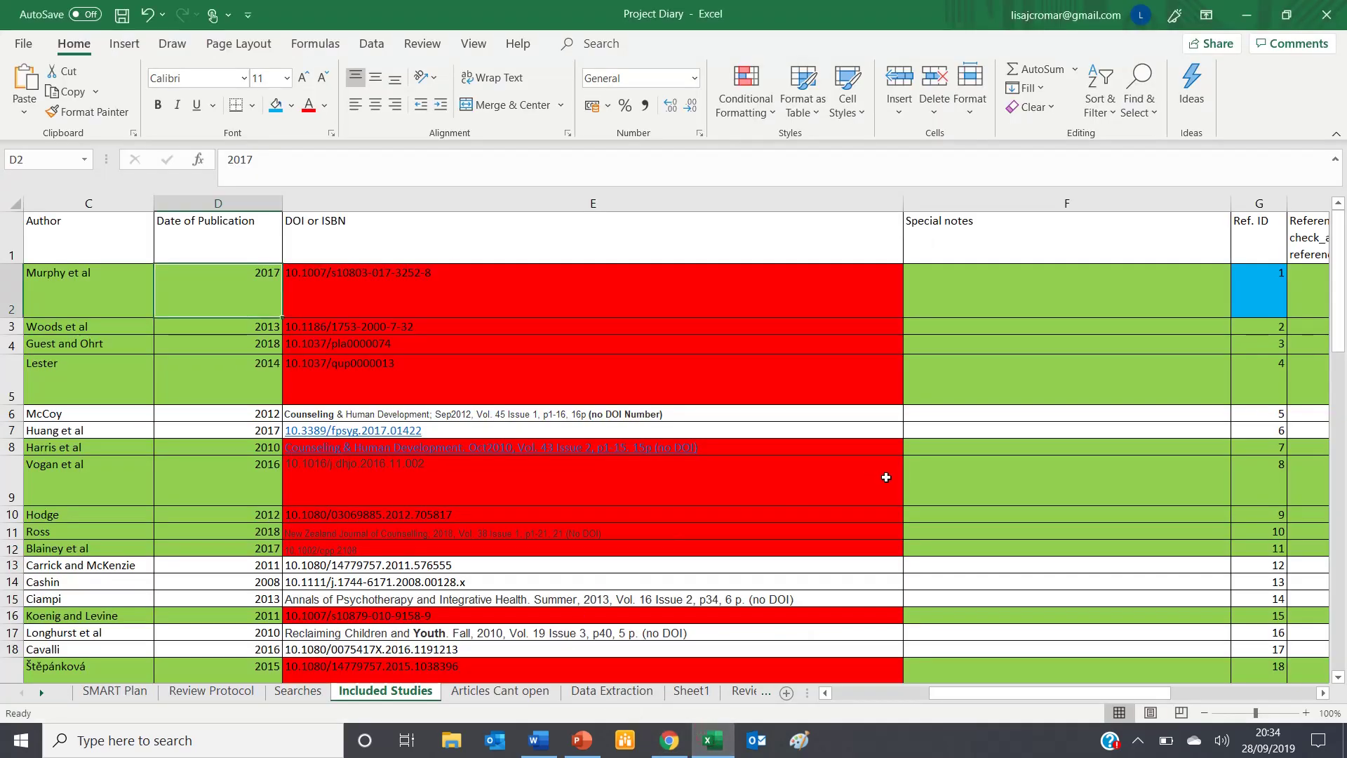
click(1261, 325)
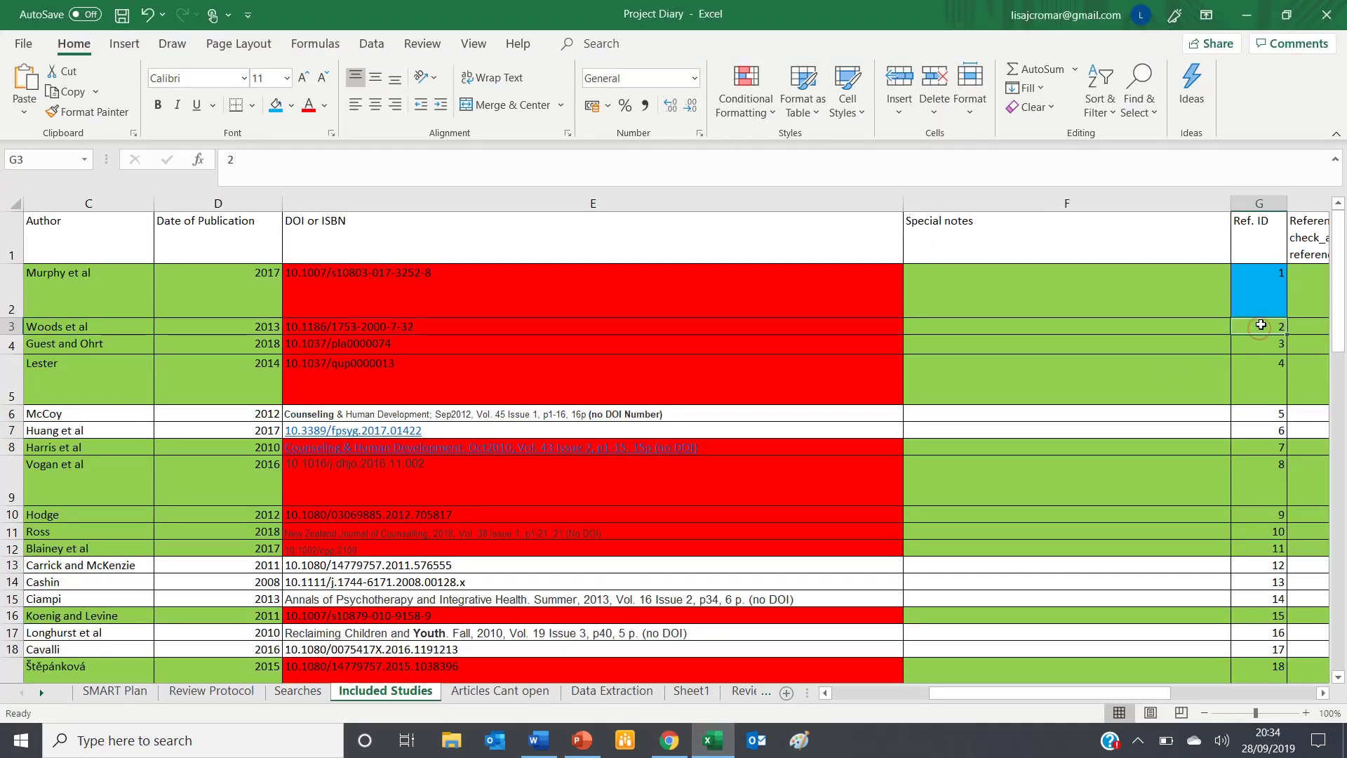
key(Down)
key(Down)
key(Down)
key(Down)
key(Down)
key(Down)
key(Down)
key(Down)
key(Down)
key(Down)
key(Down)
key(Down)
key(Down)
key(Down)
key(Down)
key(Down)
key(Down)
key(Down)
key(Down)
key(Down)
key(Down)
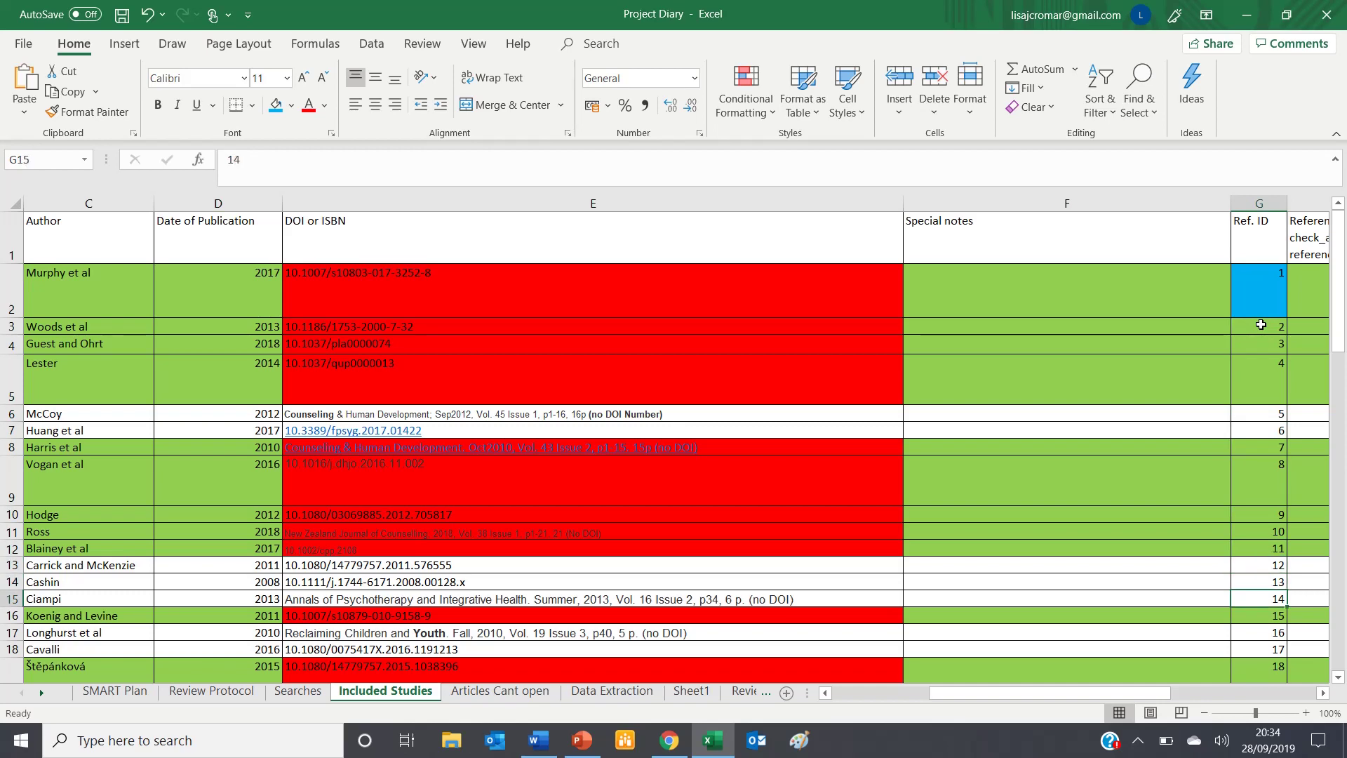
key(Down)
key(Down)
key(Down)
key(Down)
key(Down)
key(Down)
key(Down)
key(Down)
key(Down)
key(Down)
key(Down)
key(Down)
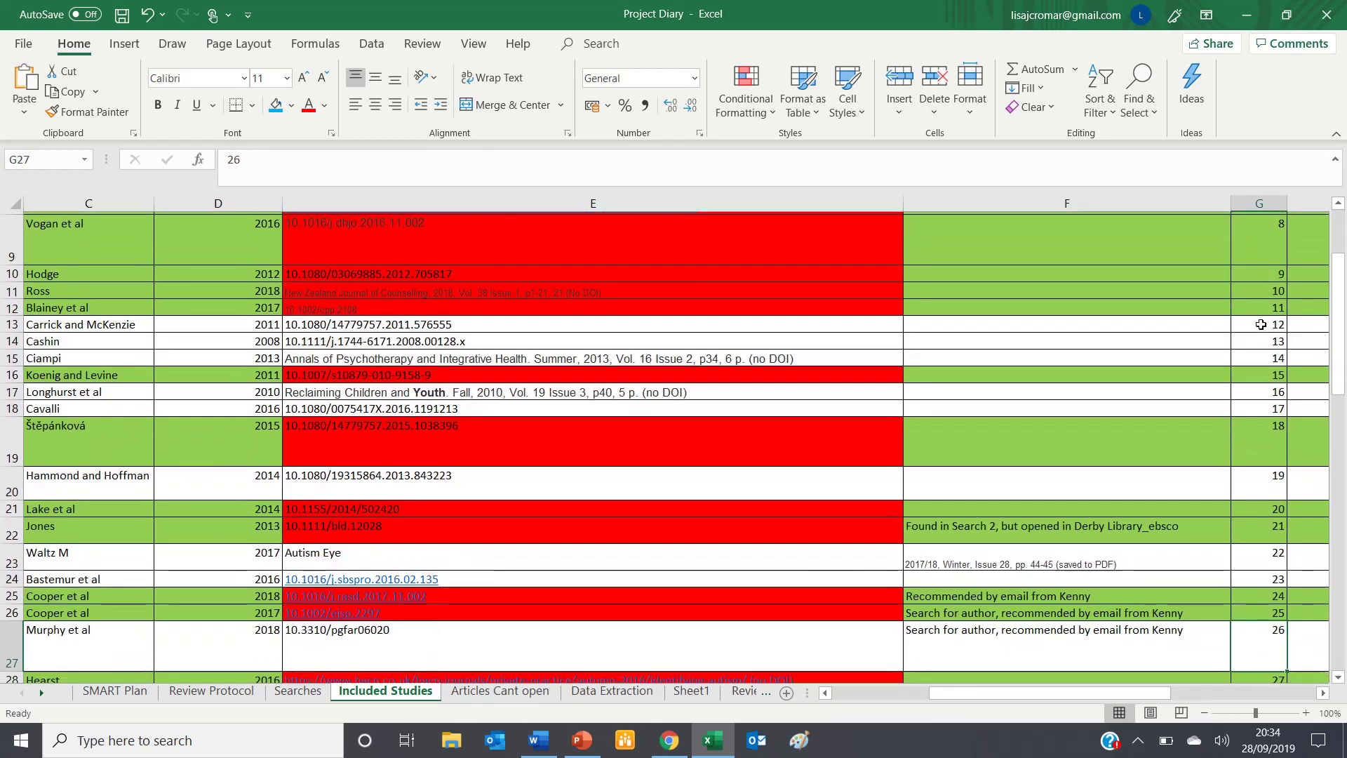
key(Down)
key(Down)
key(Down)
key(Down)
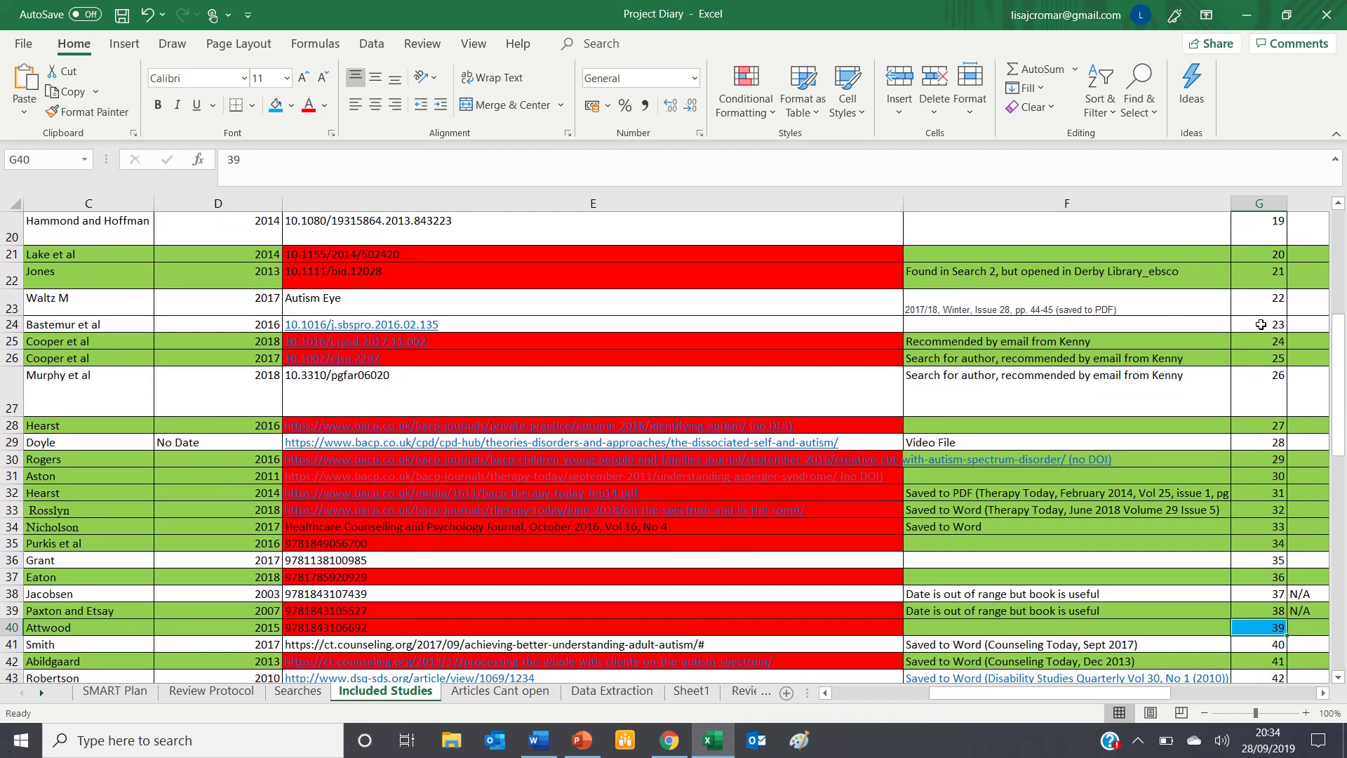
key(Left)
key(Left)
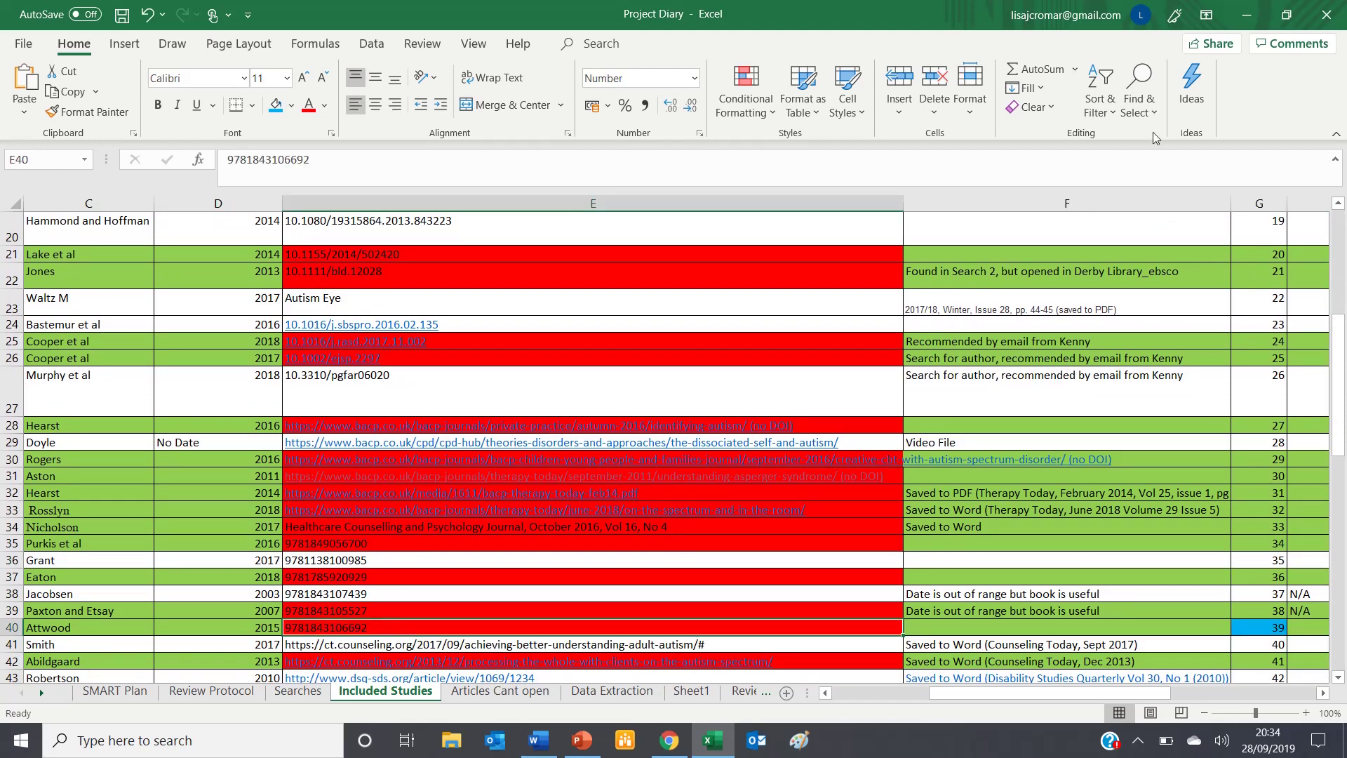
click(431, 160)
drag(428, 161, 129, 167)
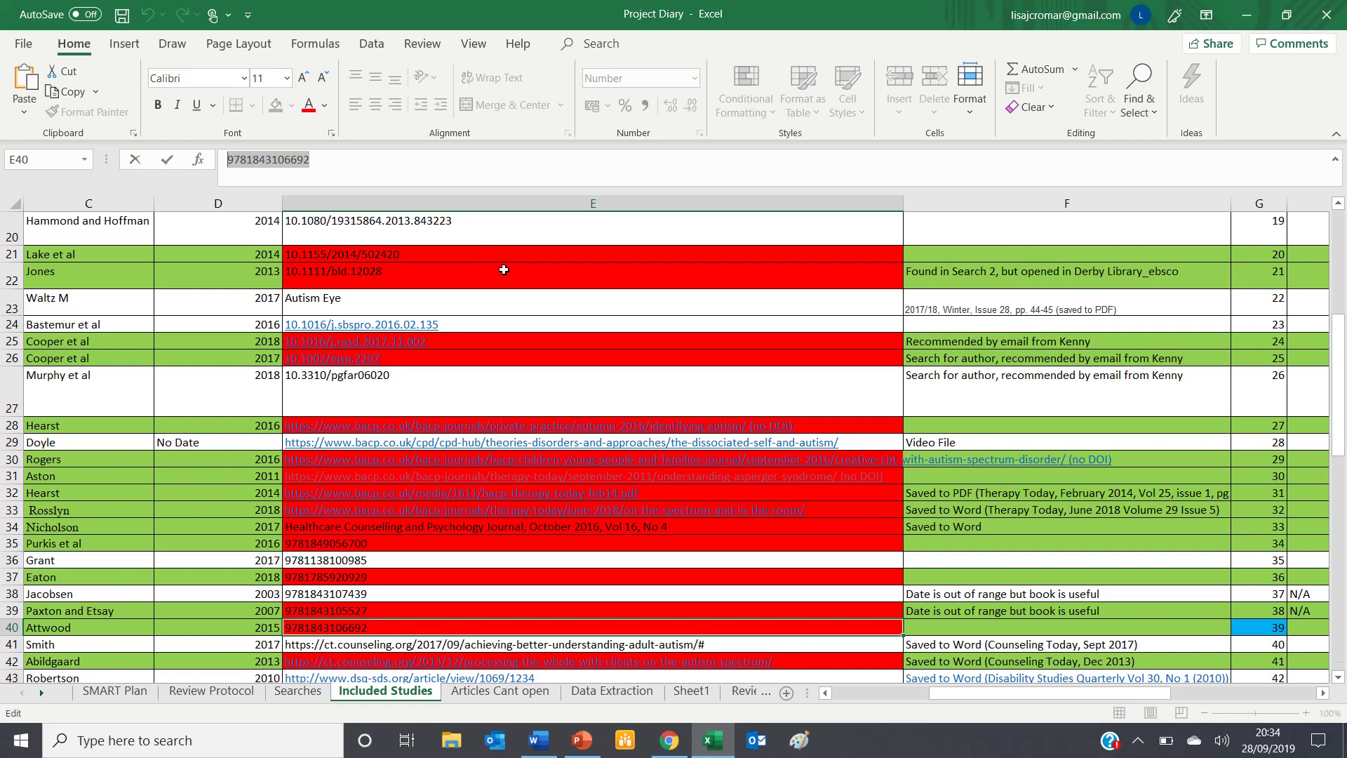
scroll(504, 269, up, 7)
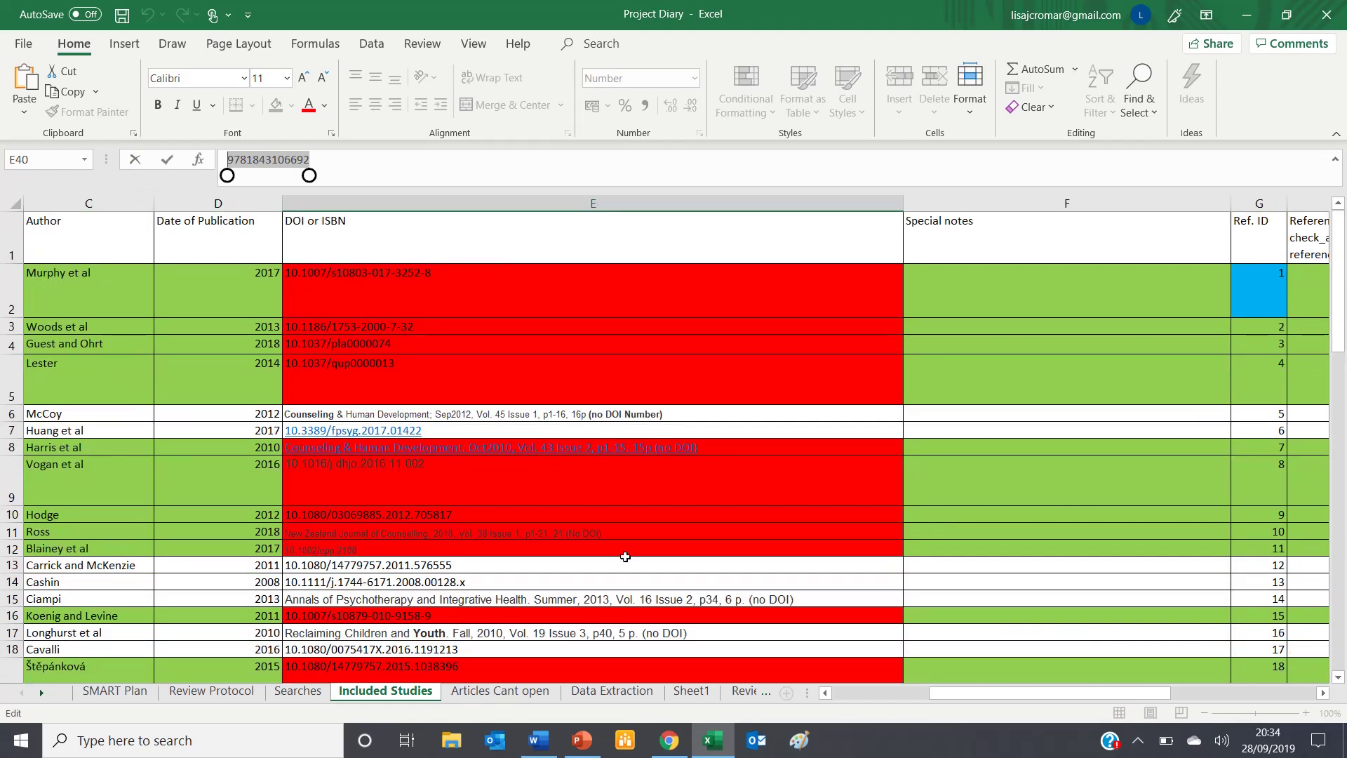
mouse_move(679, 745)
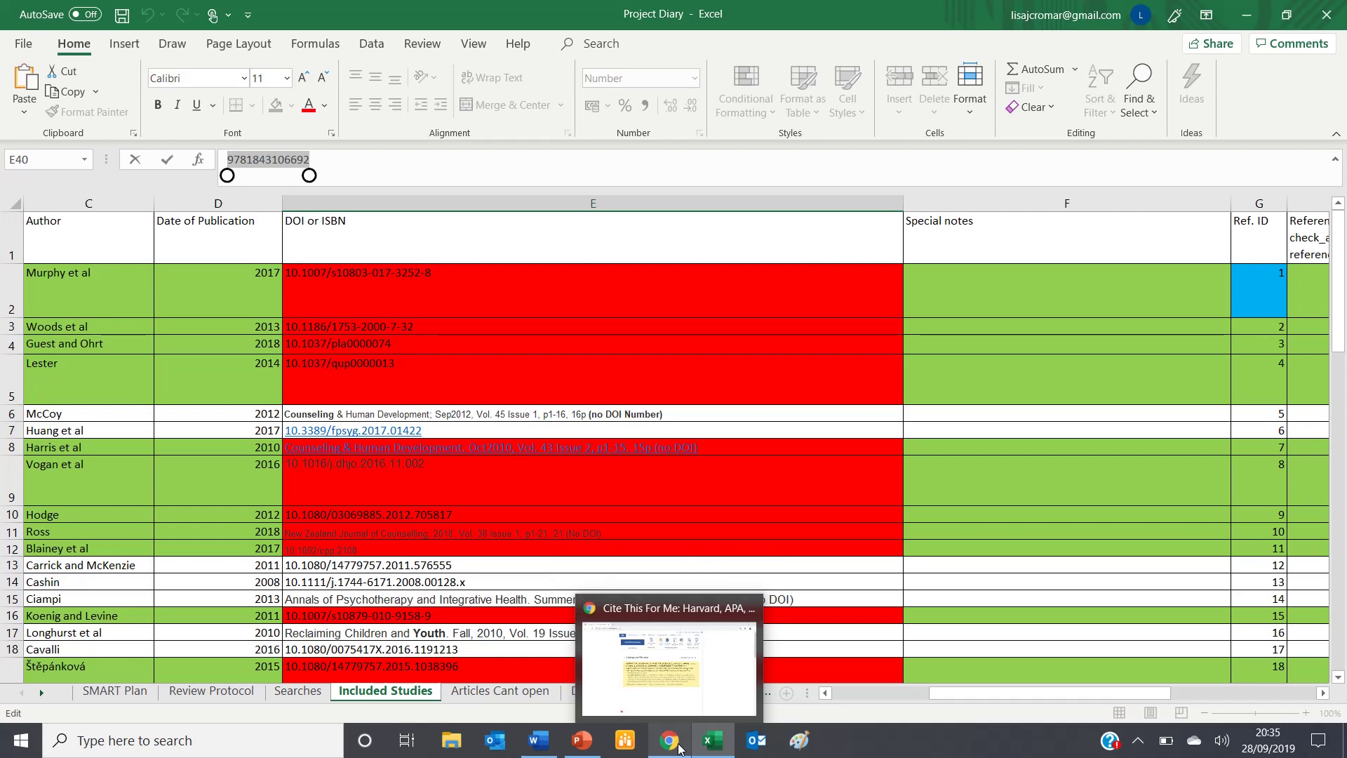
click(679, 745)
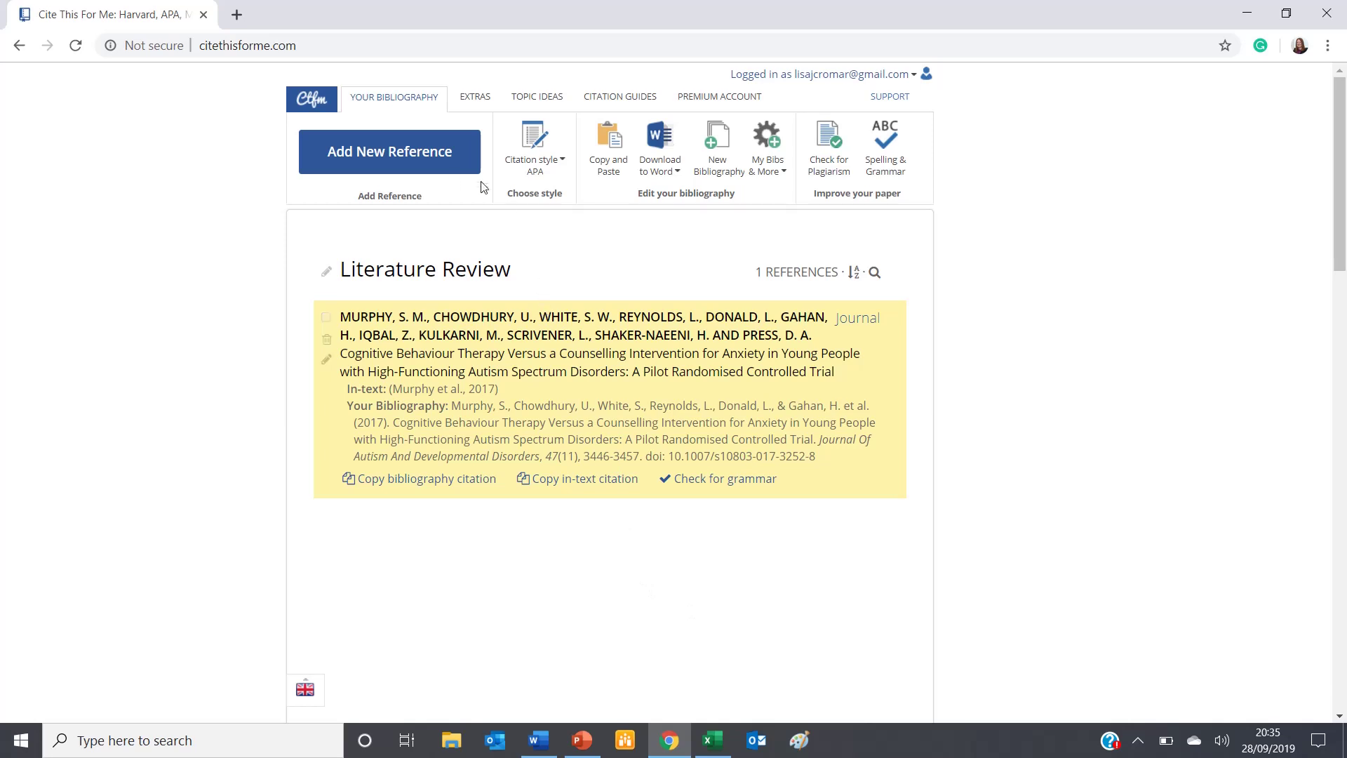
click(433, 160)
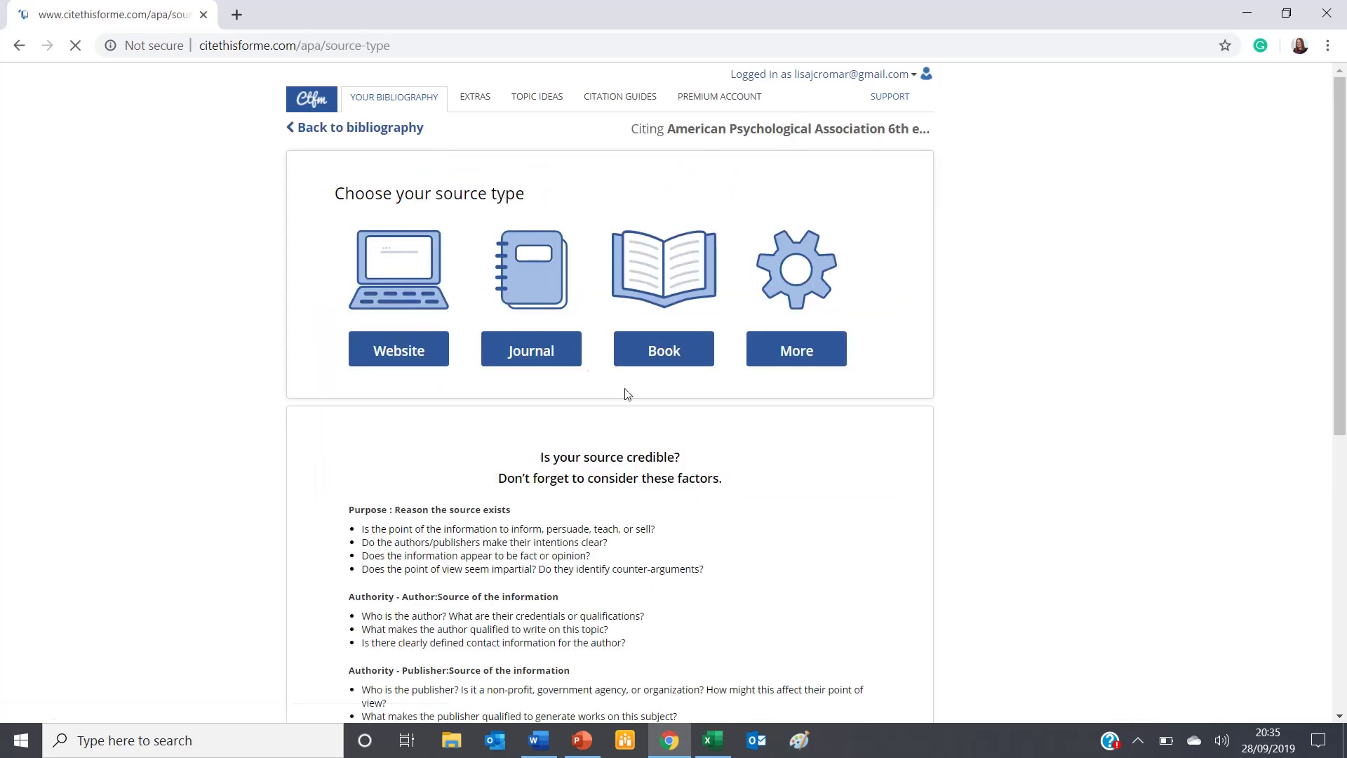
click(665, 350)
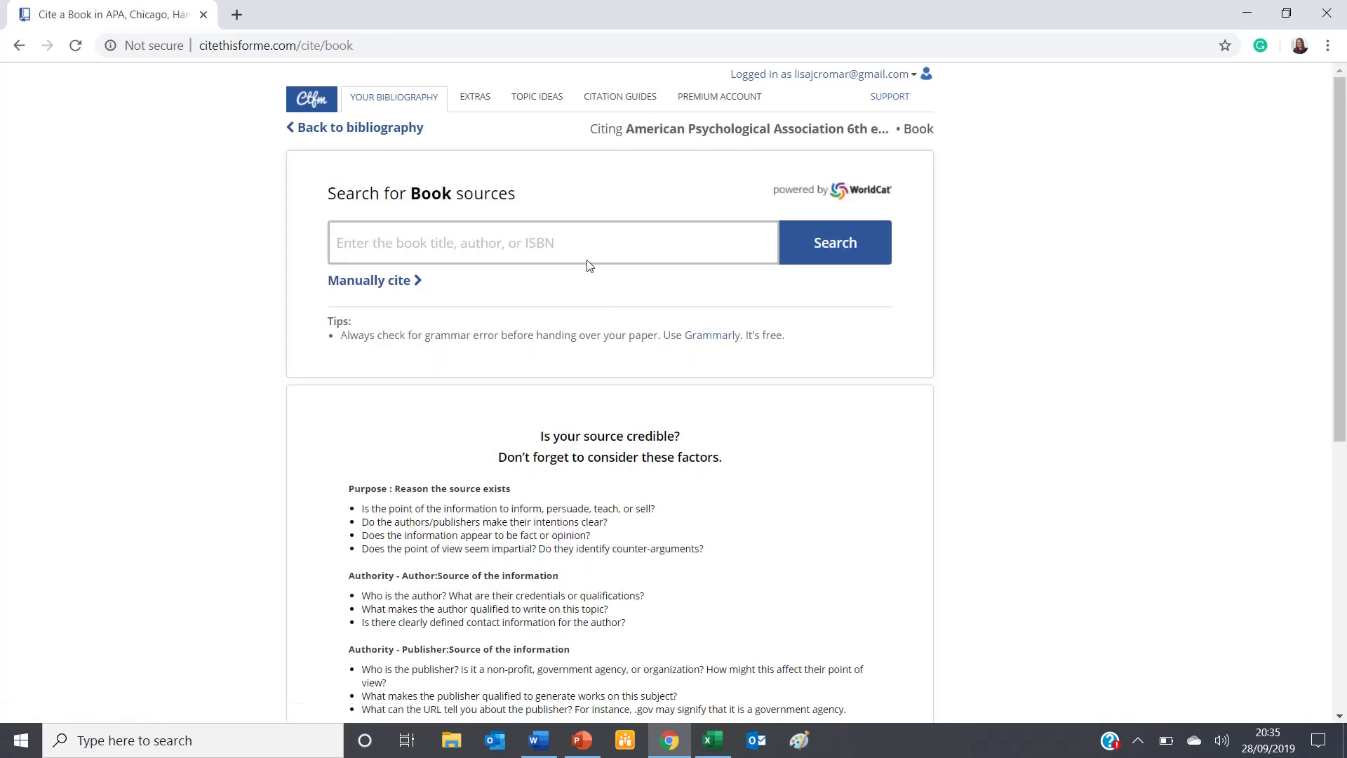
click(575, 247)
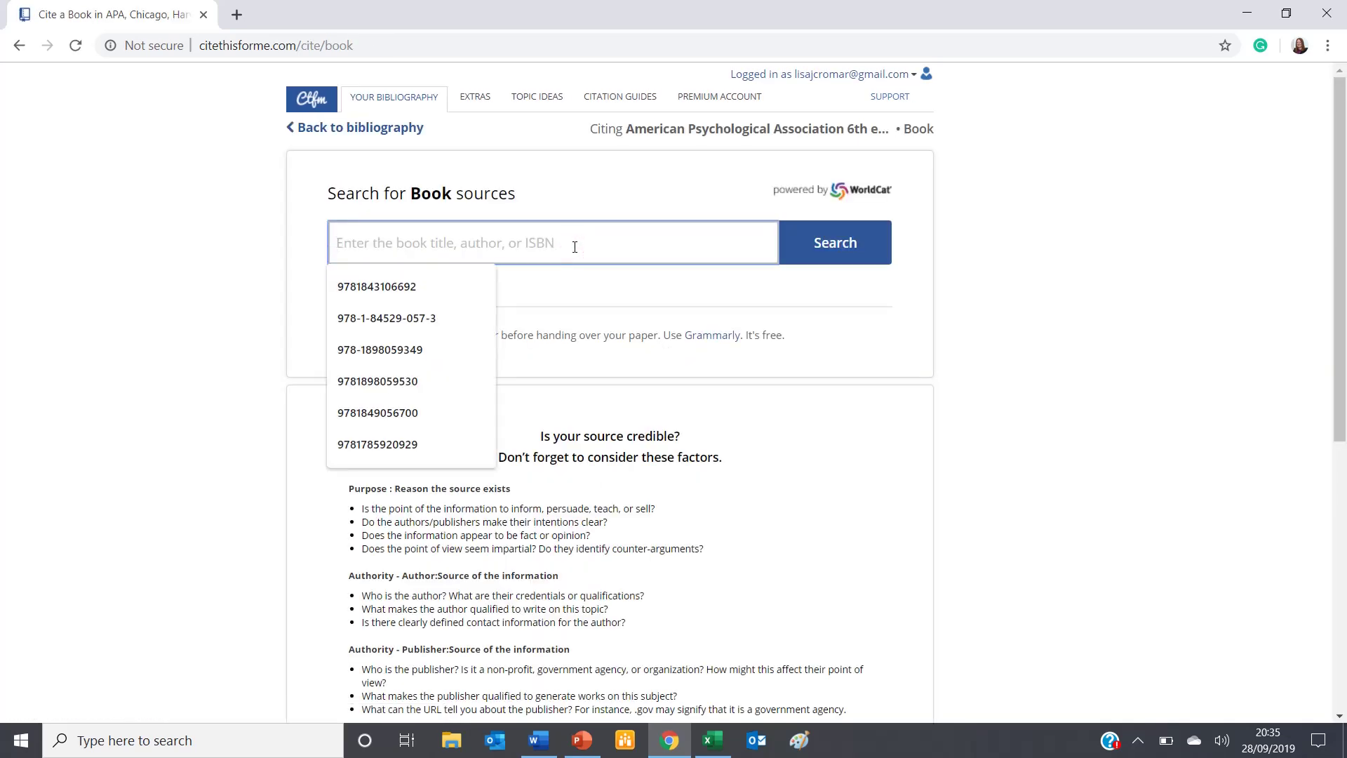
key(ctrl+v)
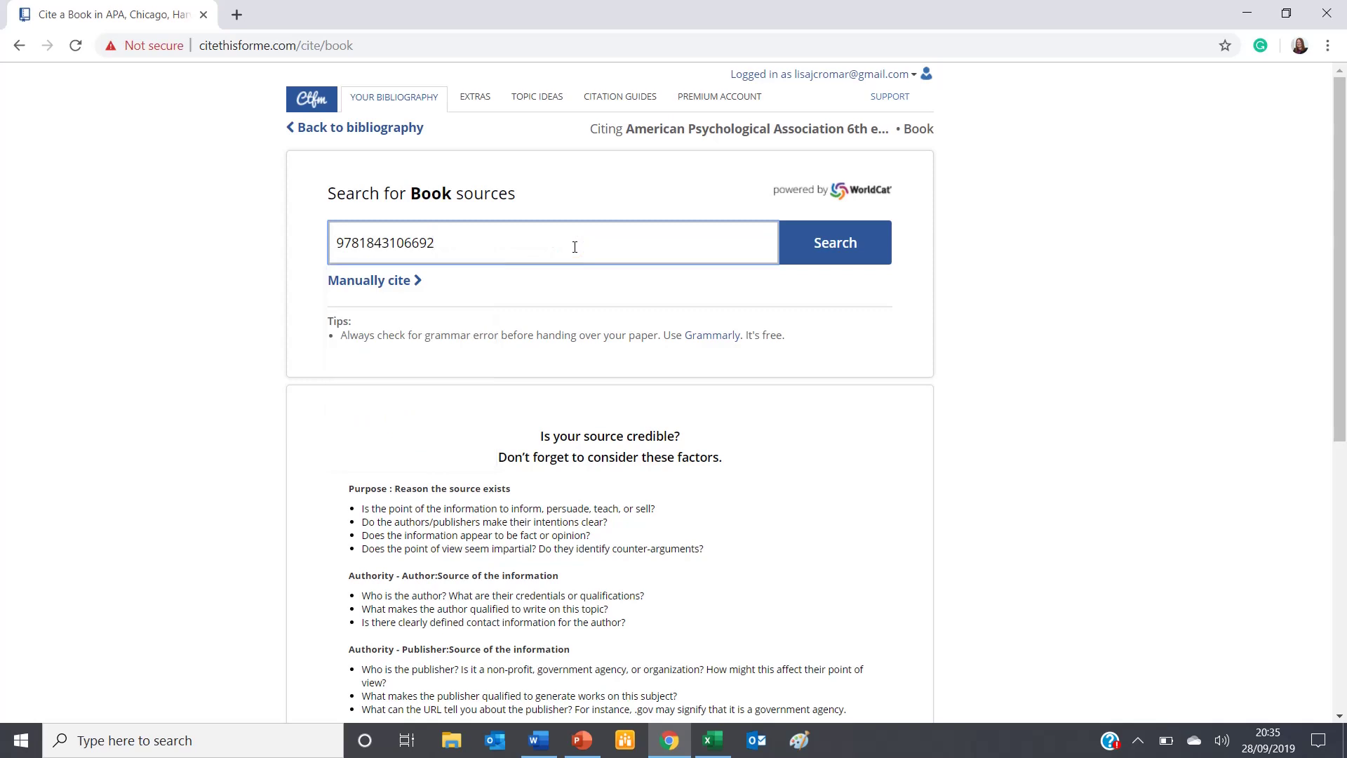
click(843, 250)
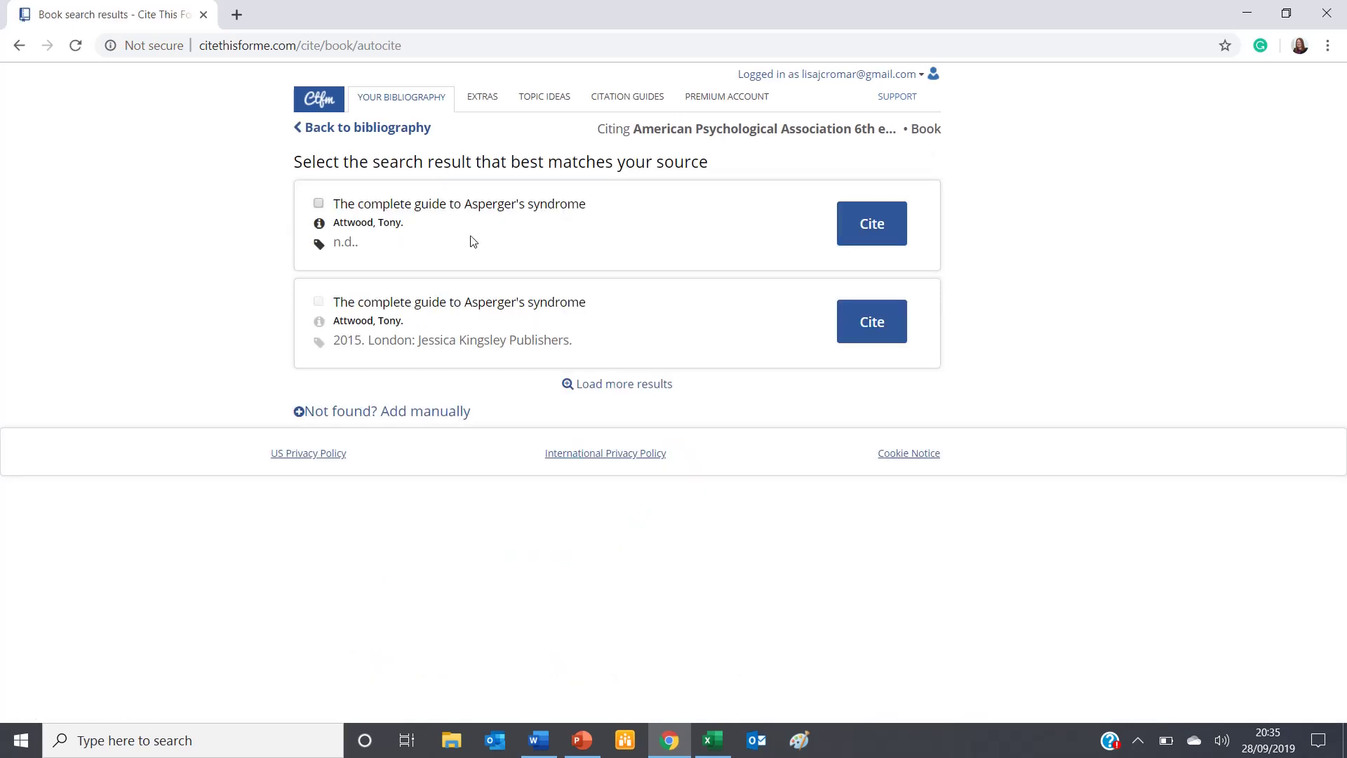
- Cite the 2015 Jessica Kingsley Publishers result for "The complete guide to Asperger's syndrome" and complete the citation with its autofilled details
click(319, 302)
click(892, 330)
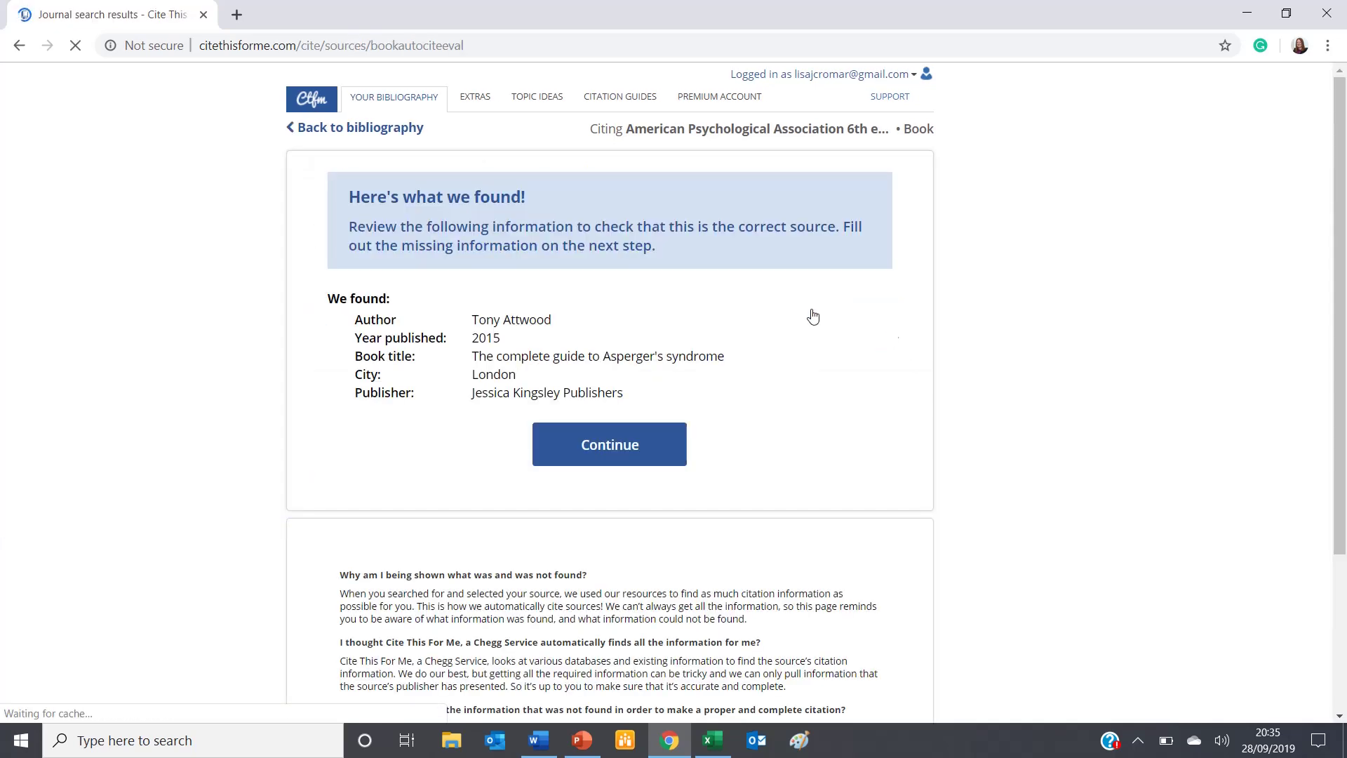
click(588, 447)
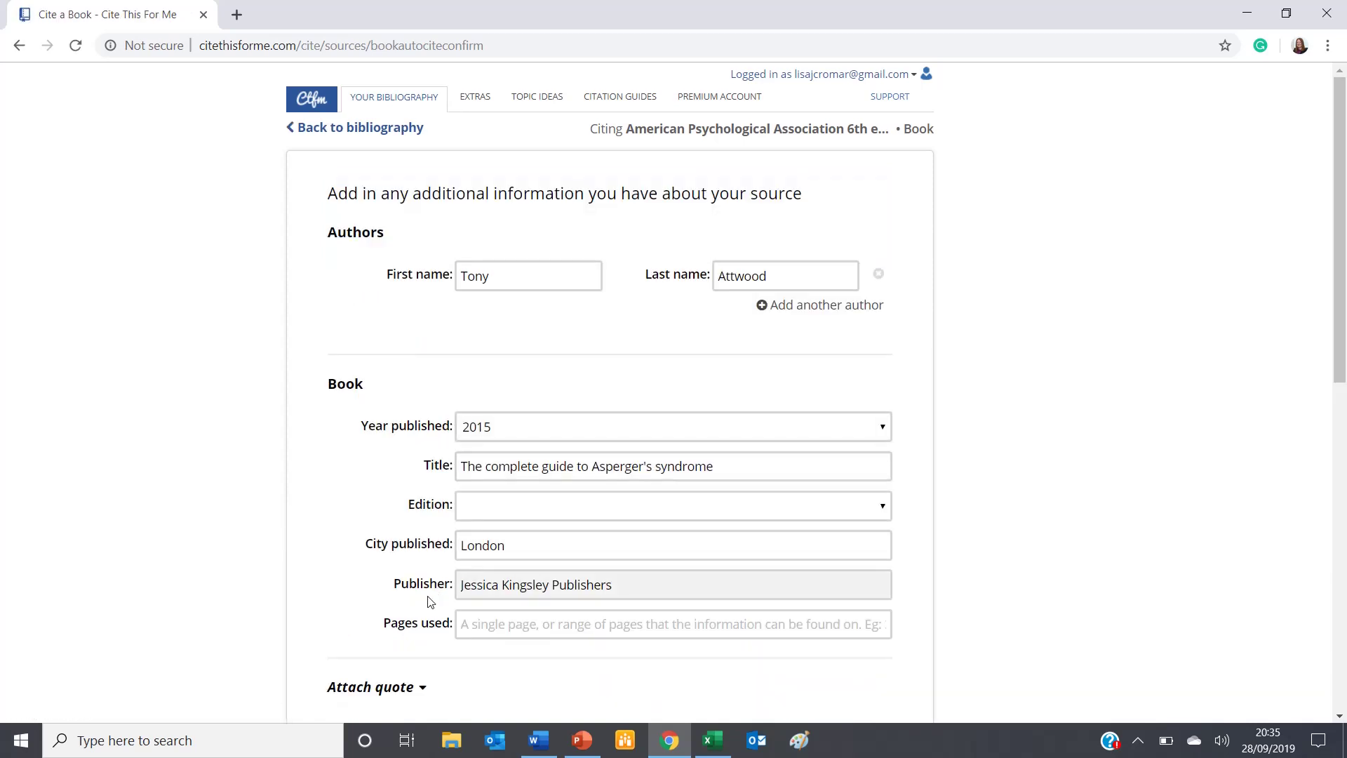
scroll(978, 565, down, 2)
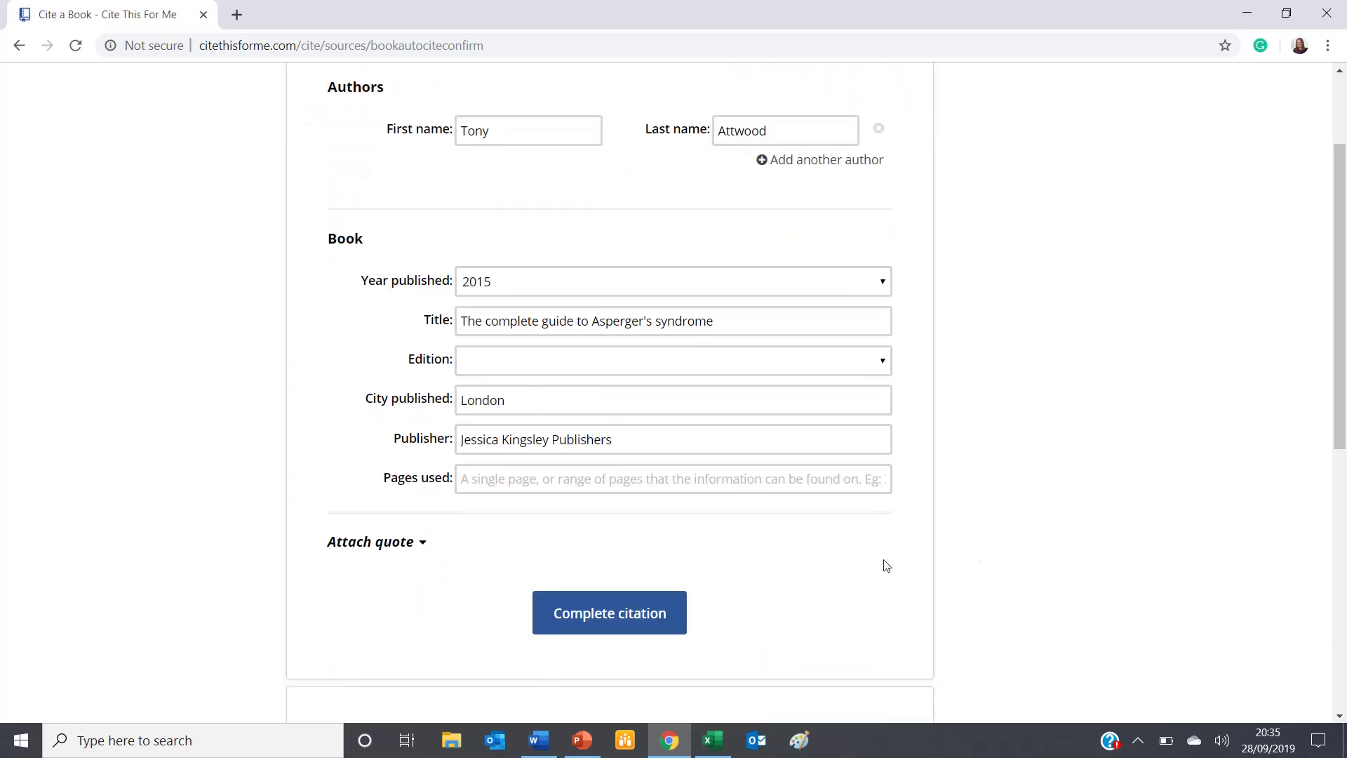
click(630, 611)
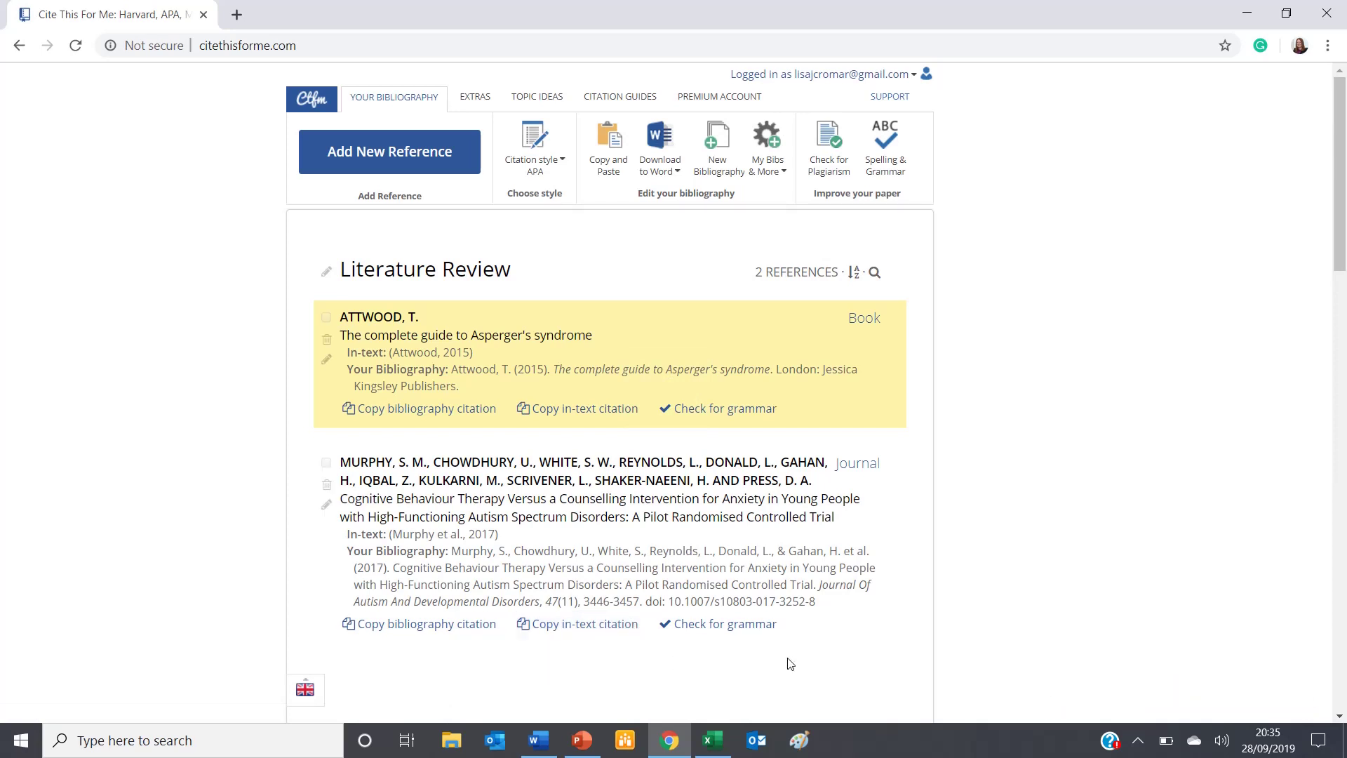
- Switch to the Excel workbook and copy reference 55's title, "An Integrated Model of Psychotherapy for Teens and Adults with Asperger Syndrome"
click(710, 741)
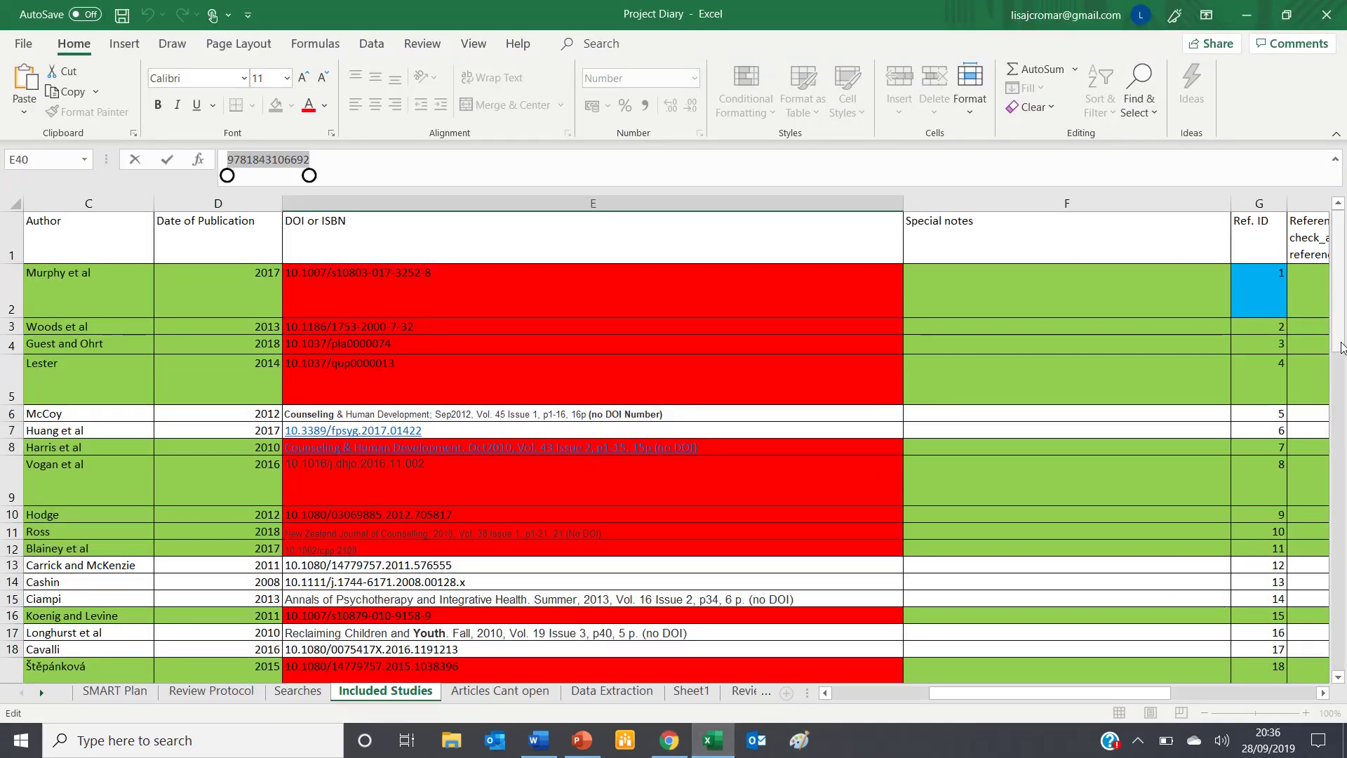
drag(1341, 346, 1341, 473)
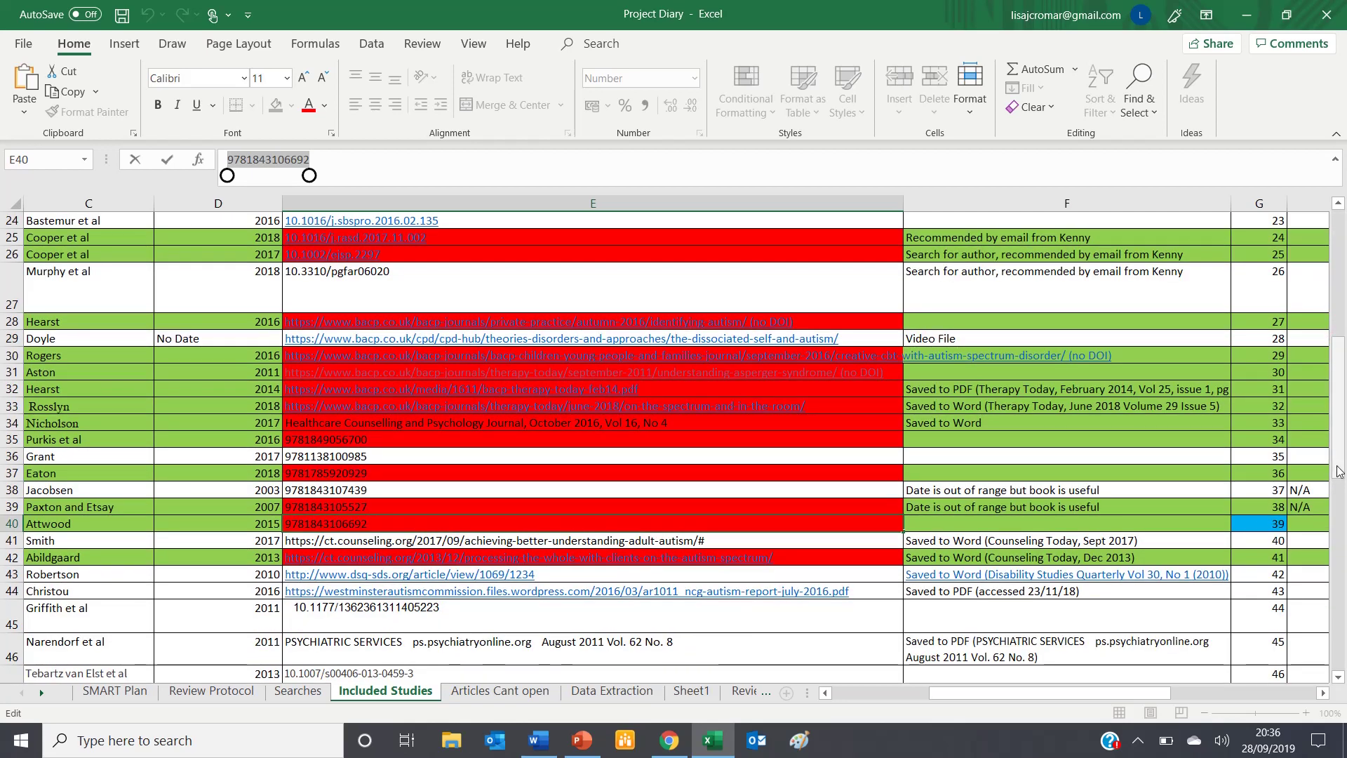
drag(1340, 472, 1340, 568)
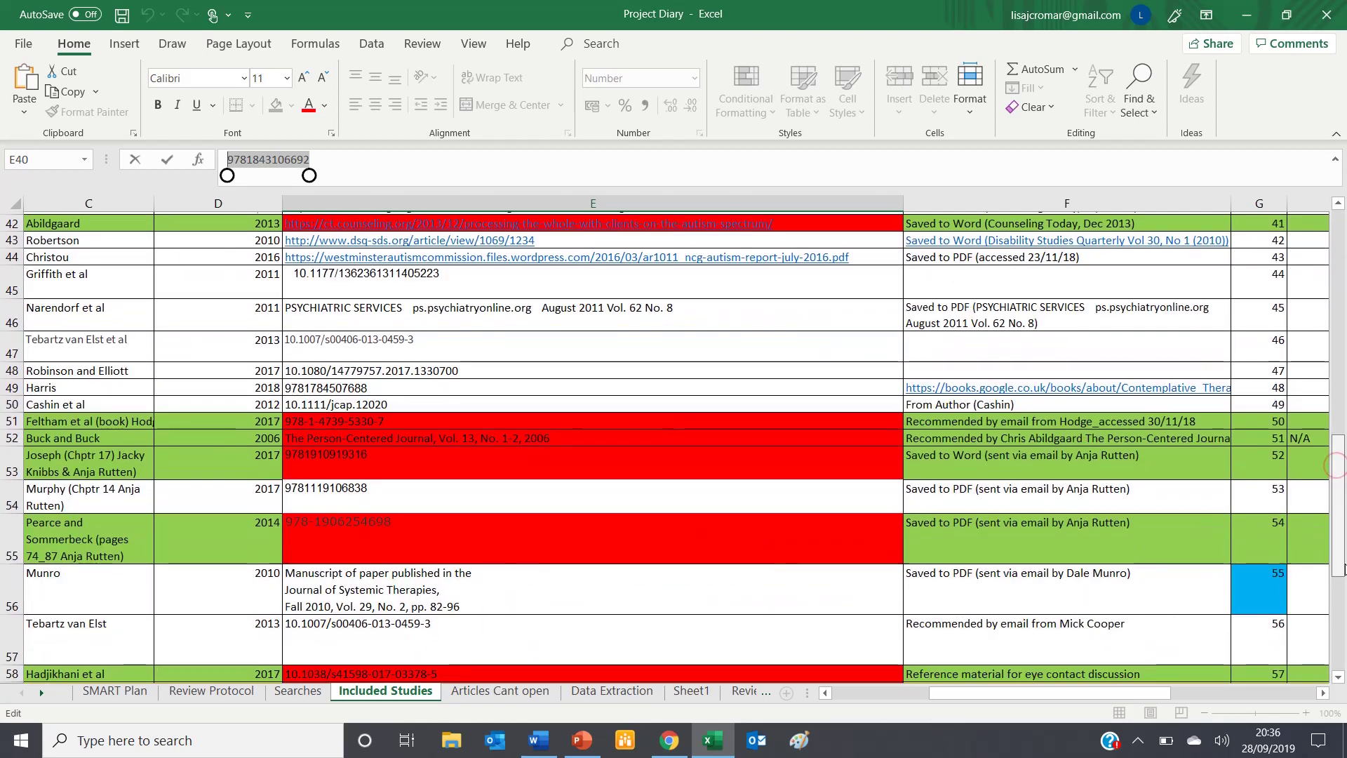
click(1255, 594)
key(Left)
key(Left)
key(Left)
key(Left)
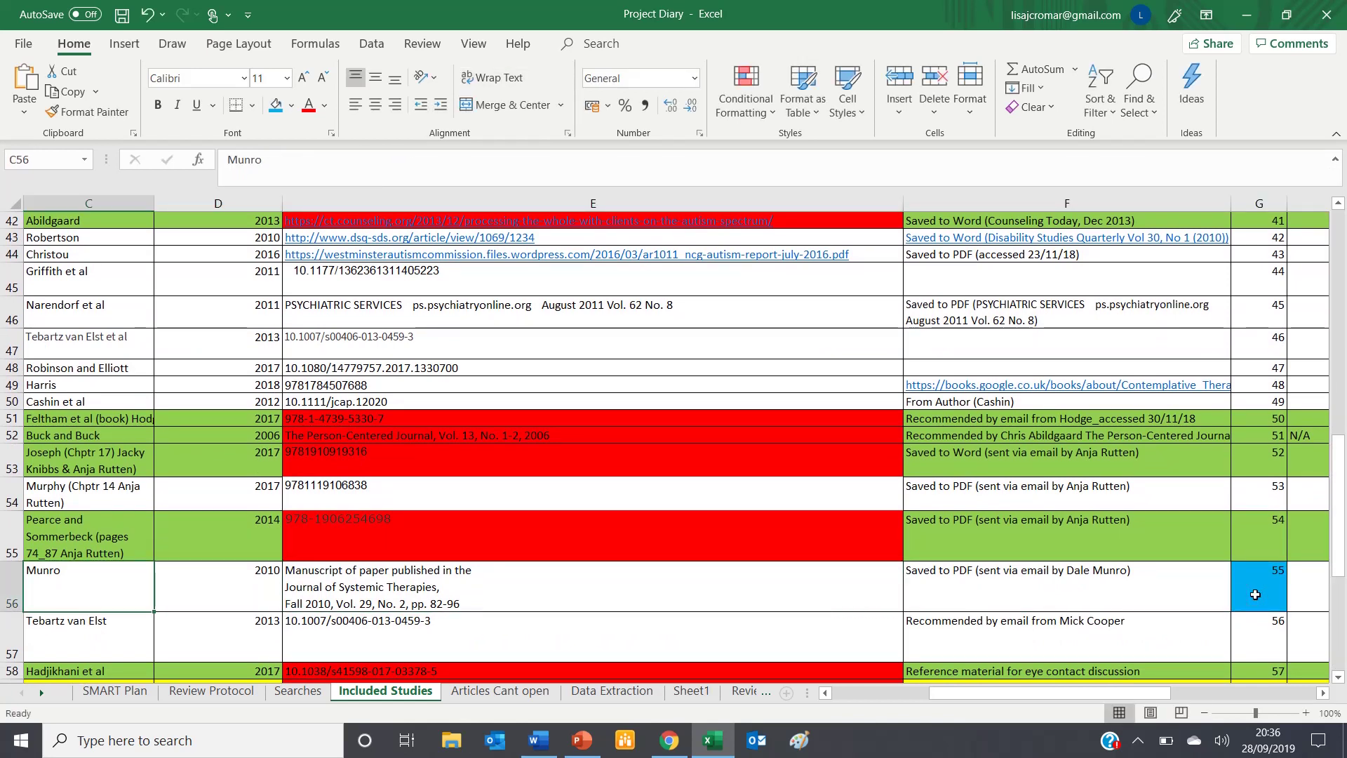
key(Left)
key(Left)
key(Right)
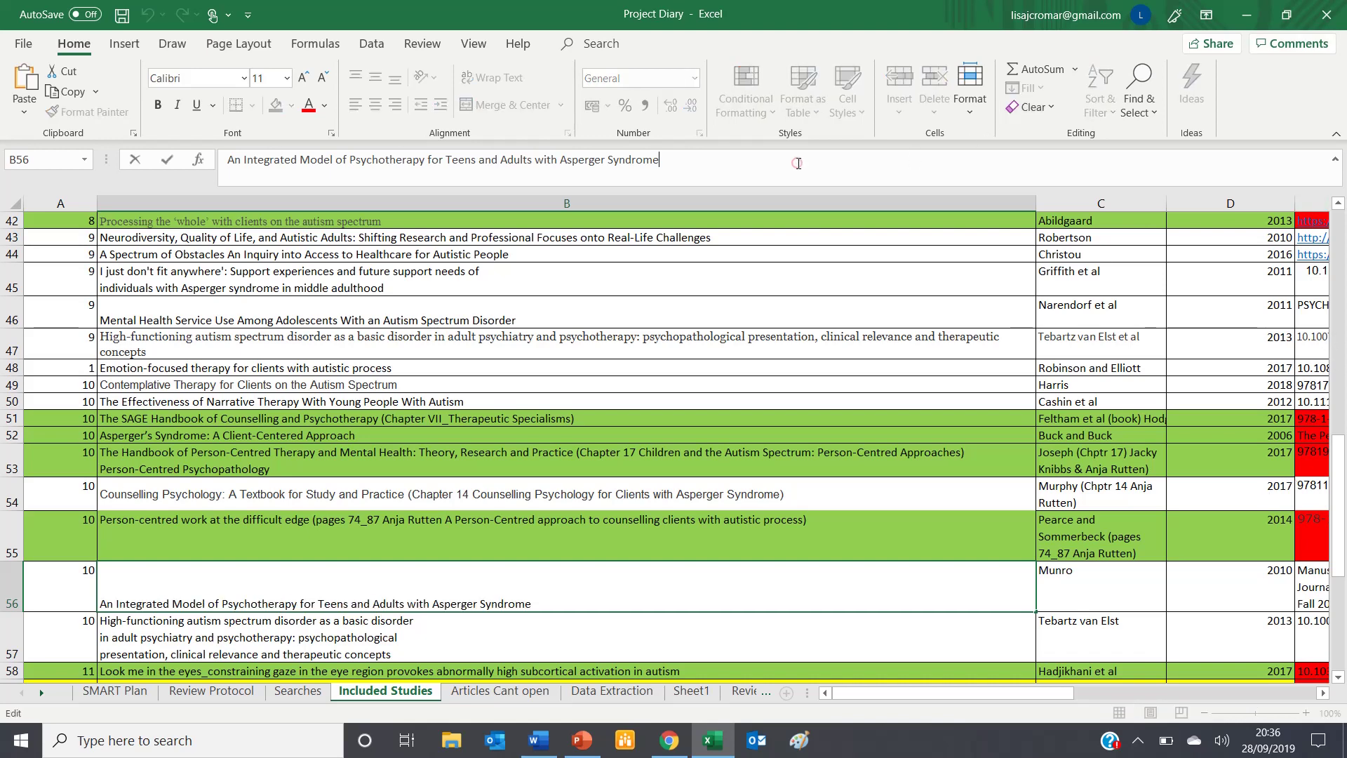
drag(798, 163, 226, 160)
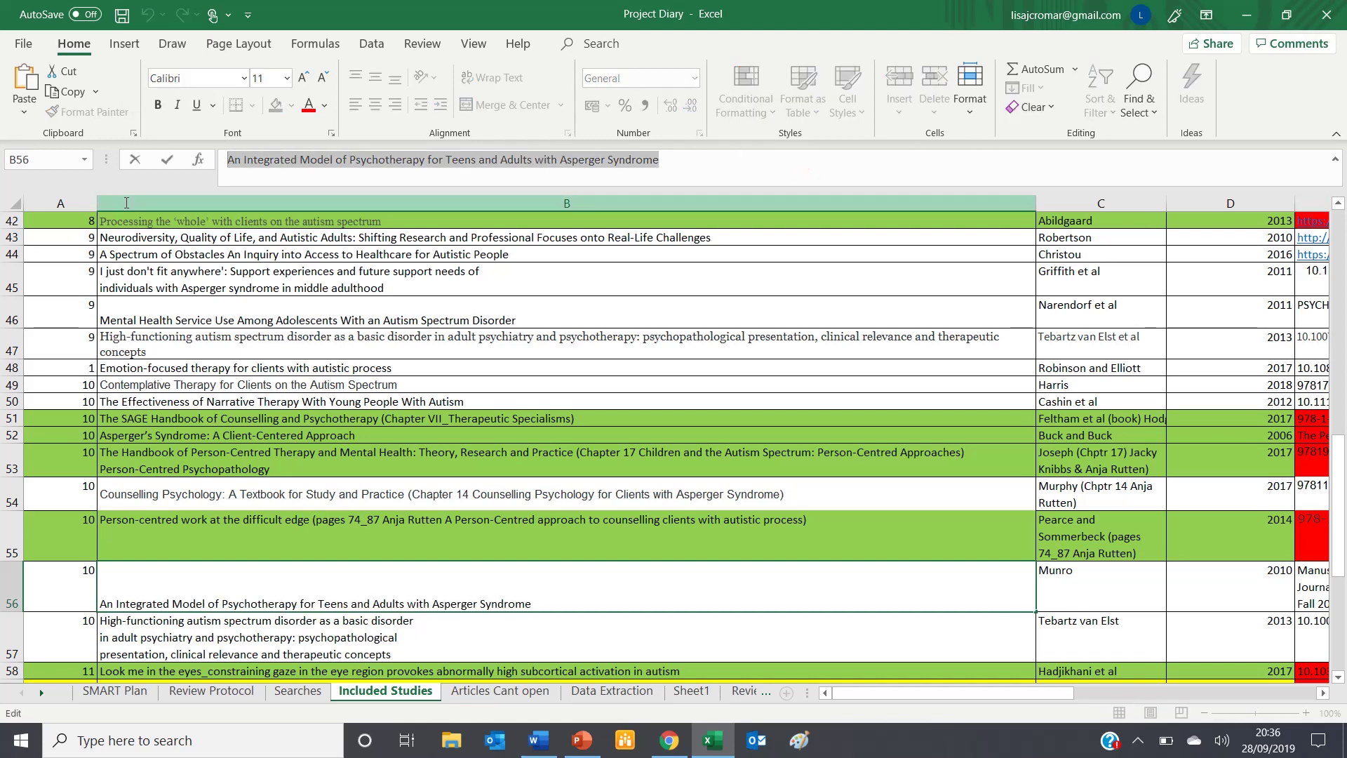
- Return to Cite This For Me in Chrome, start a manual journal citation, and paste the copied title as the article title
click(668, 740)
click(434, 152)
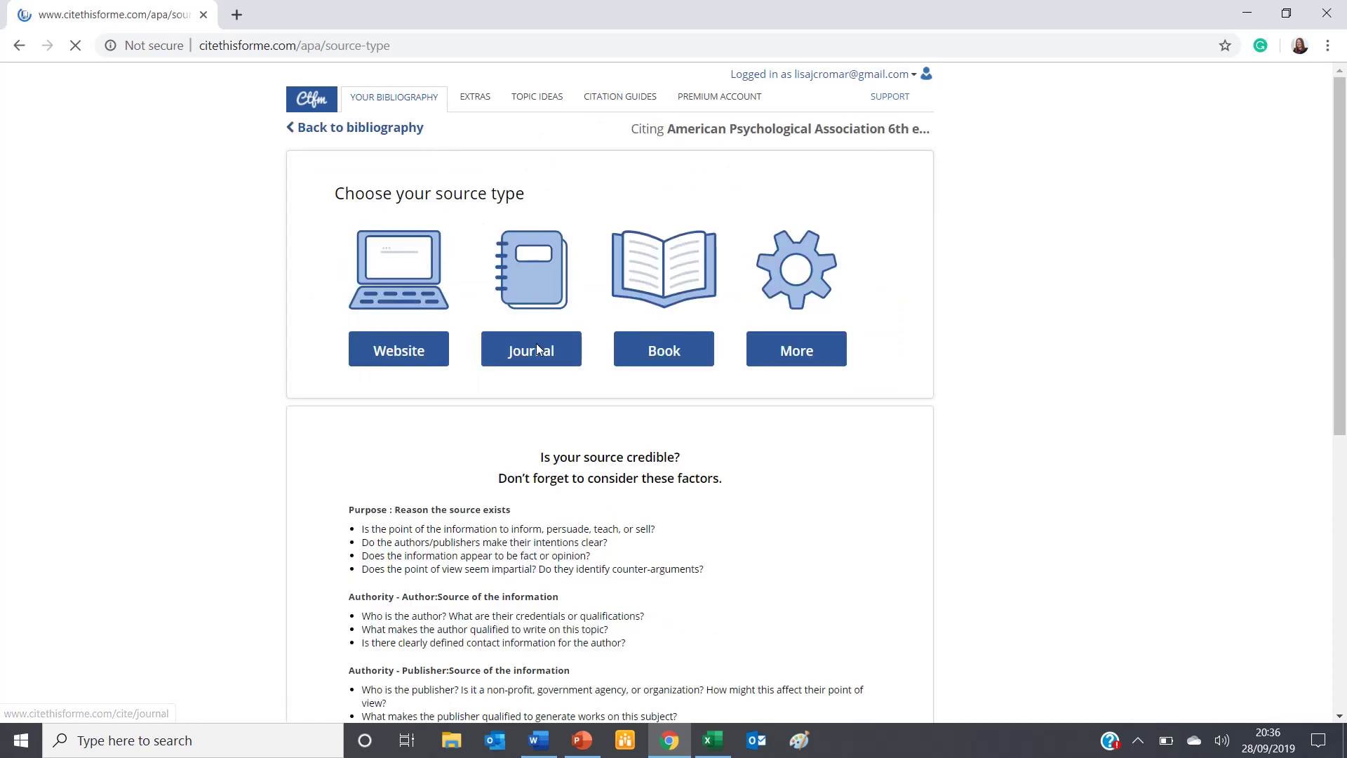
click(536, 349)
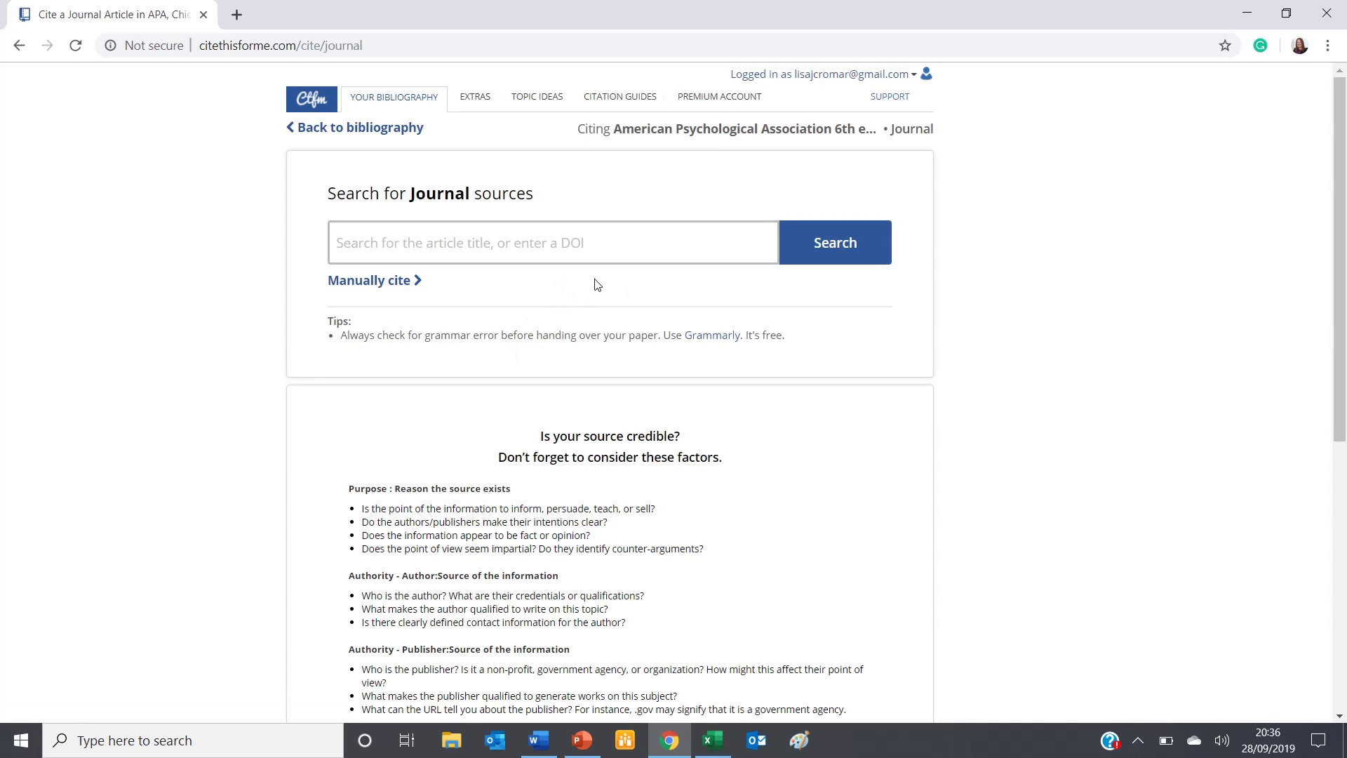
click(378, 282)
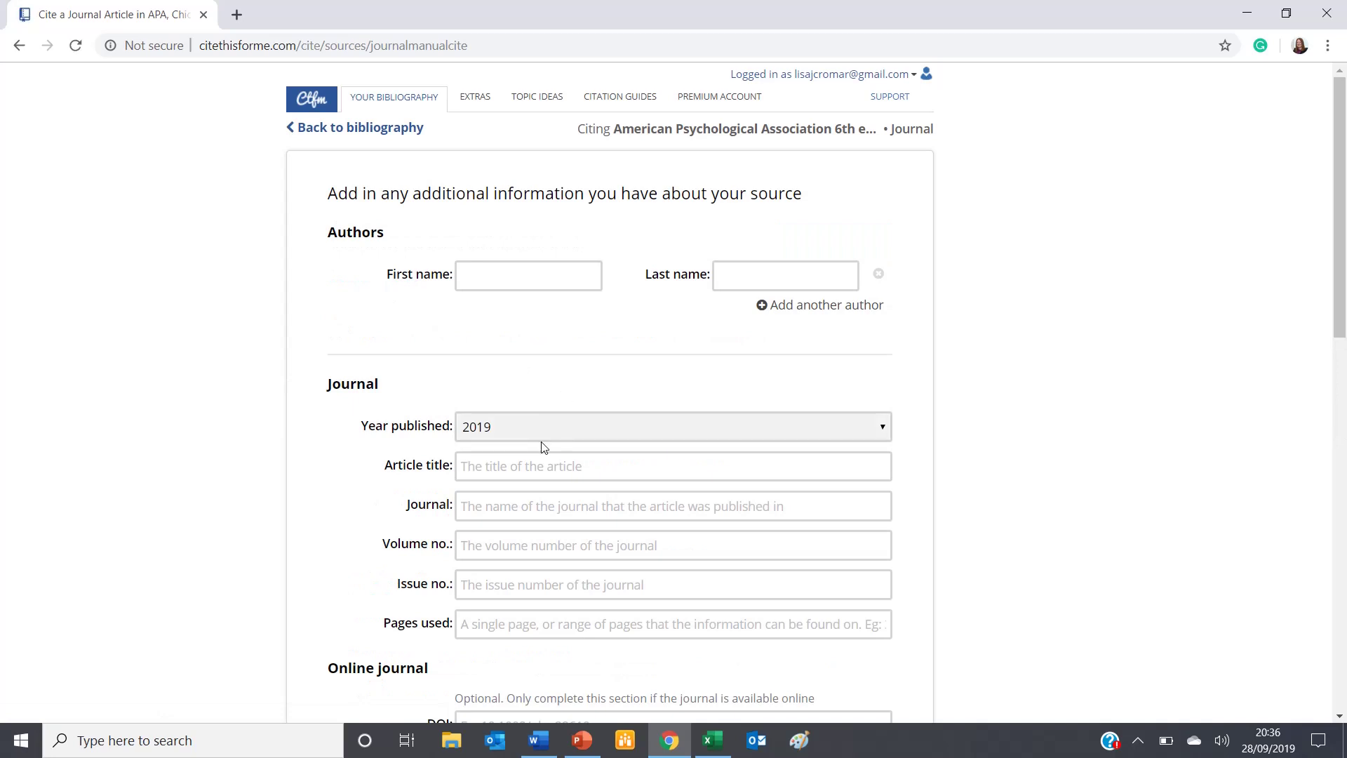
click(529, 460)
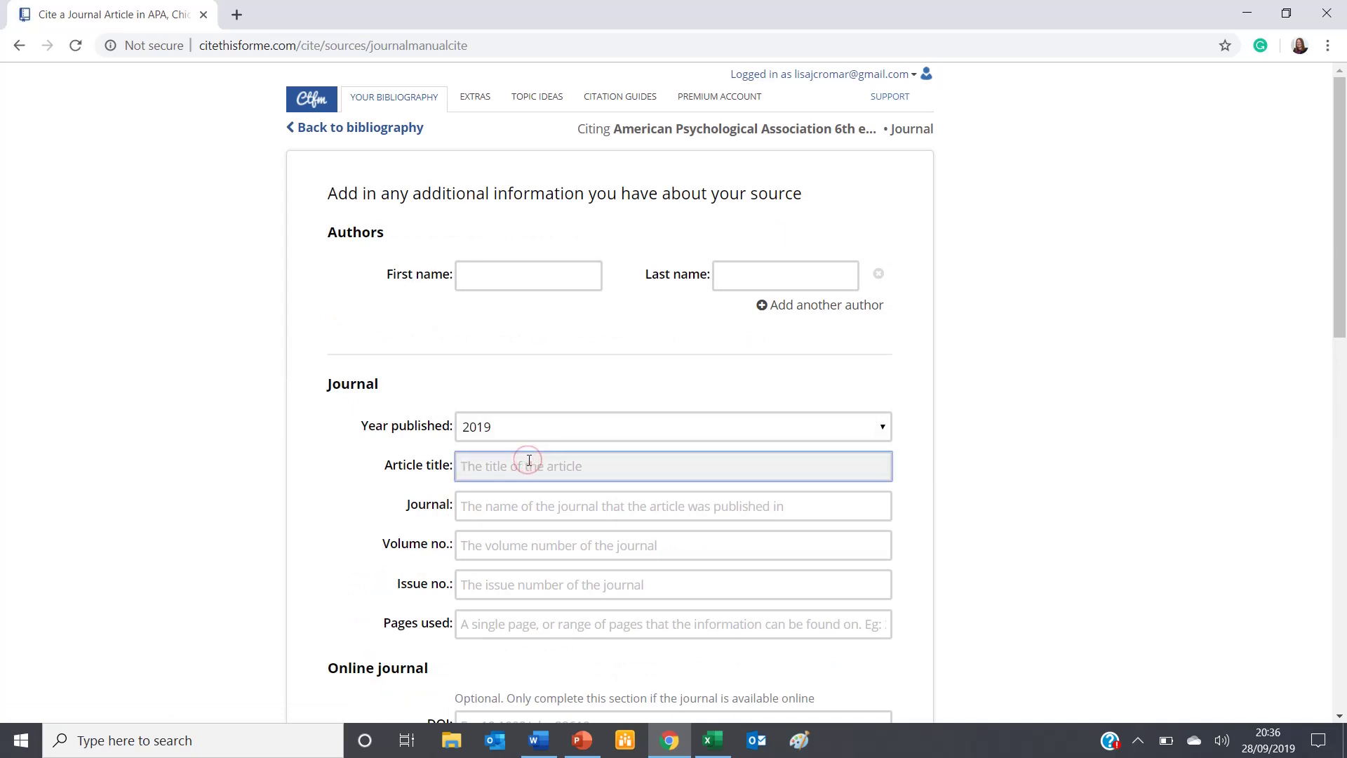
key(ctrl+v)
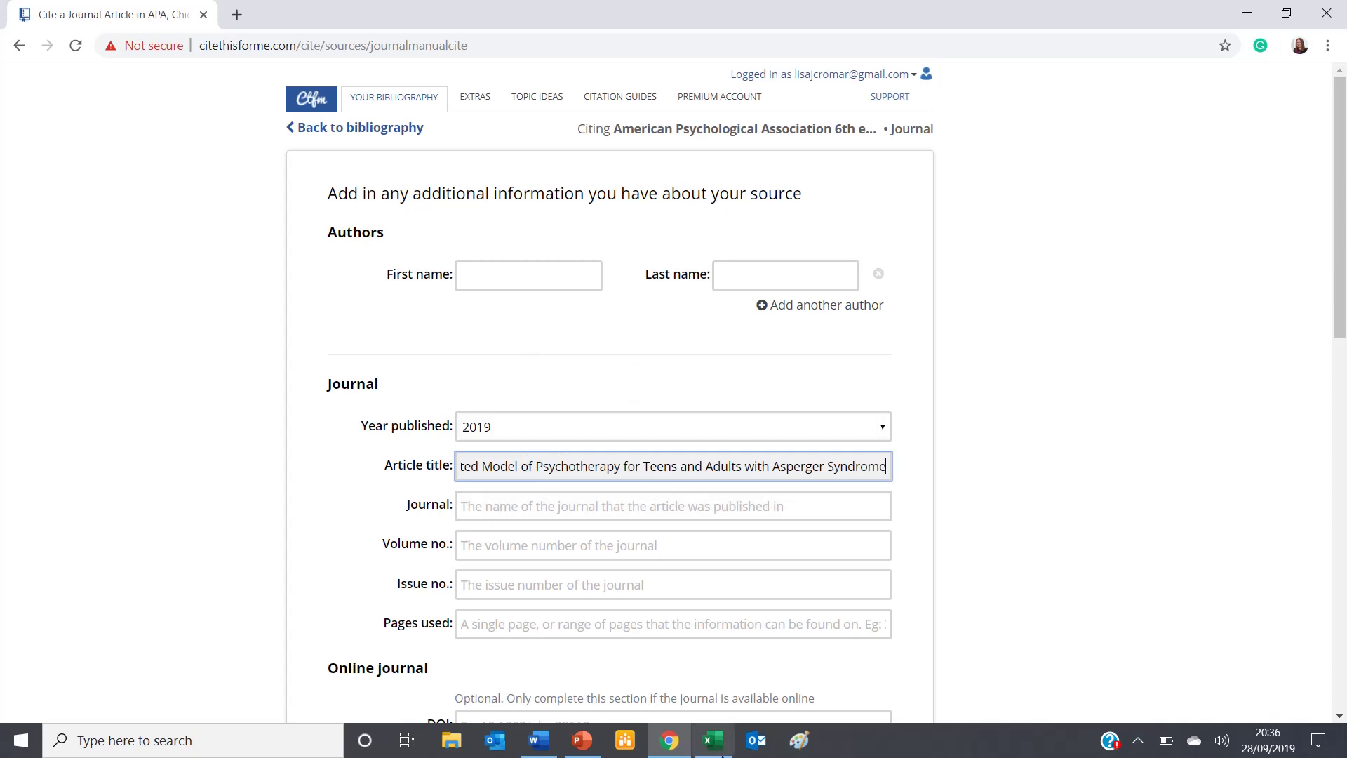
- Check the article's author in the Excel workbook, then fill in the author's first and last name in the Chrome citation form
click(711, 748)
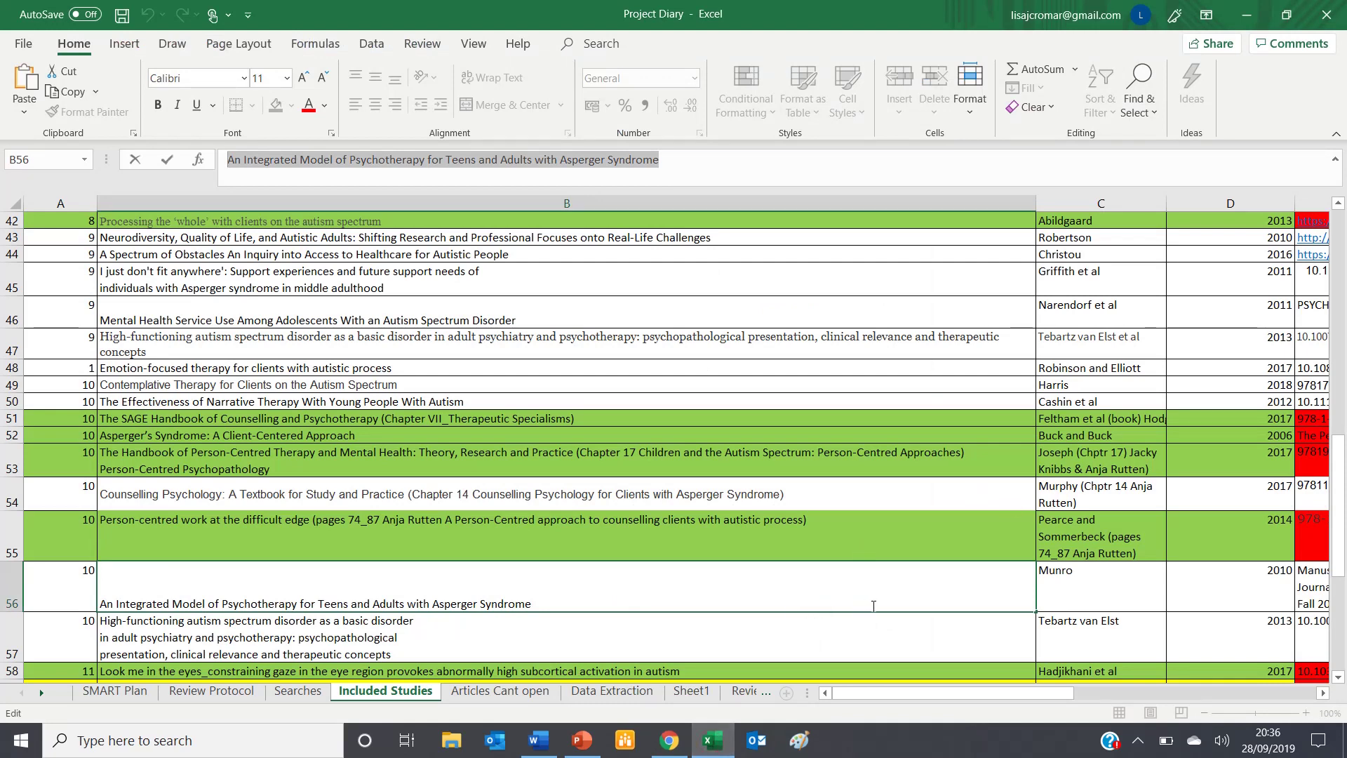
click(1071, 574)
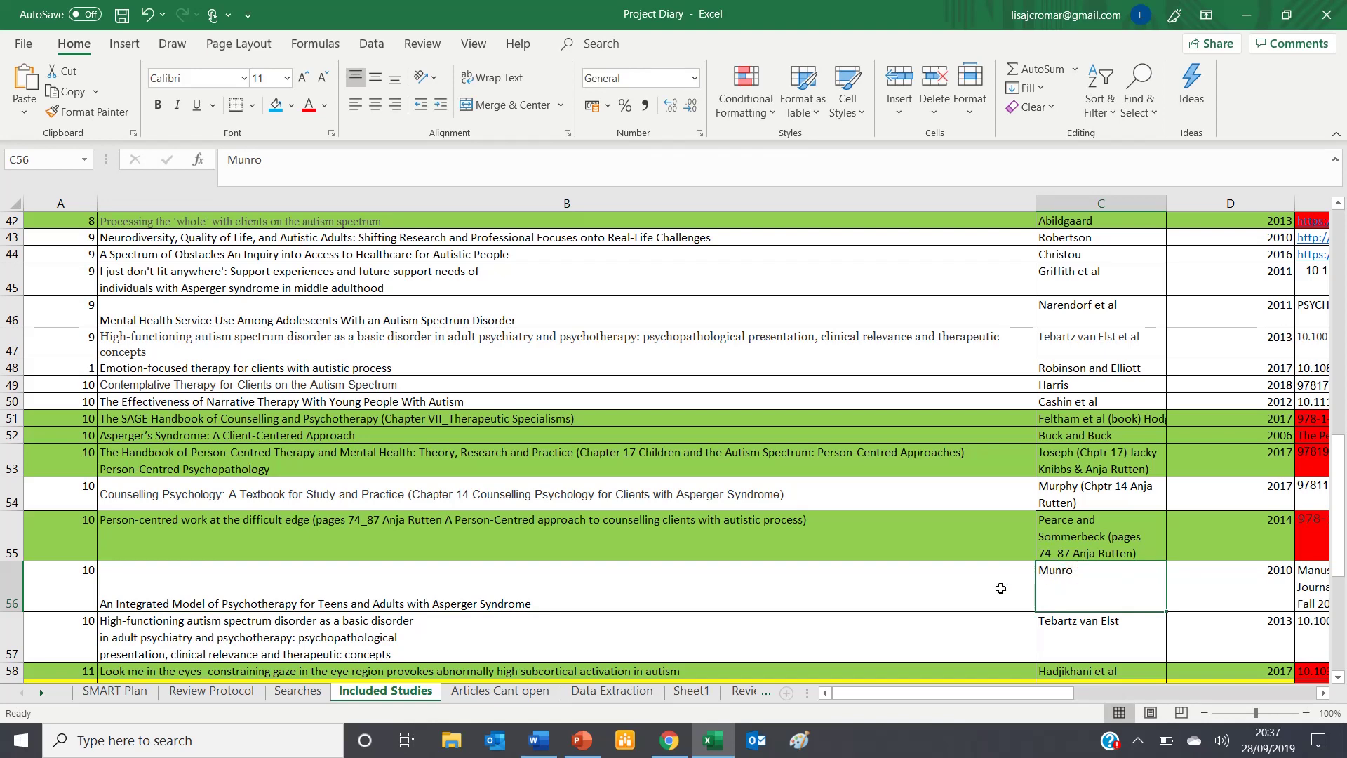
click(670, 741)
click(522, 281)
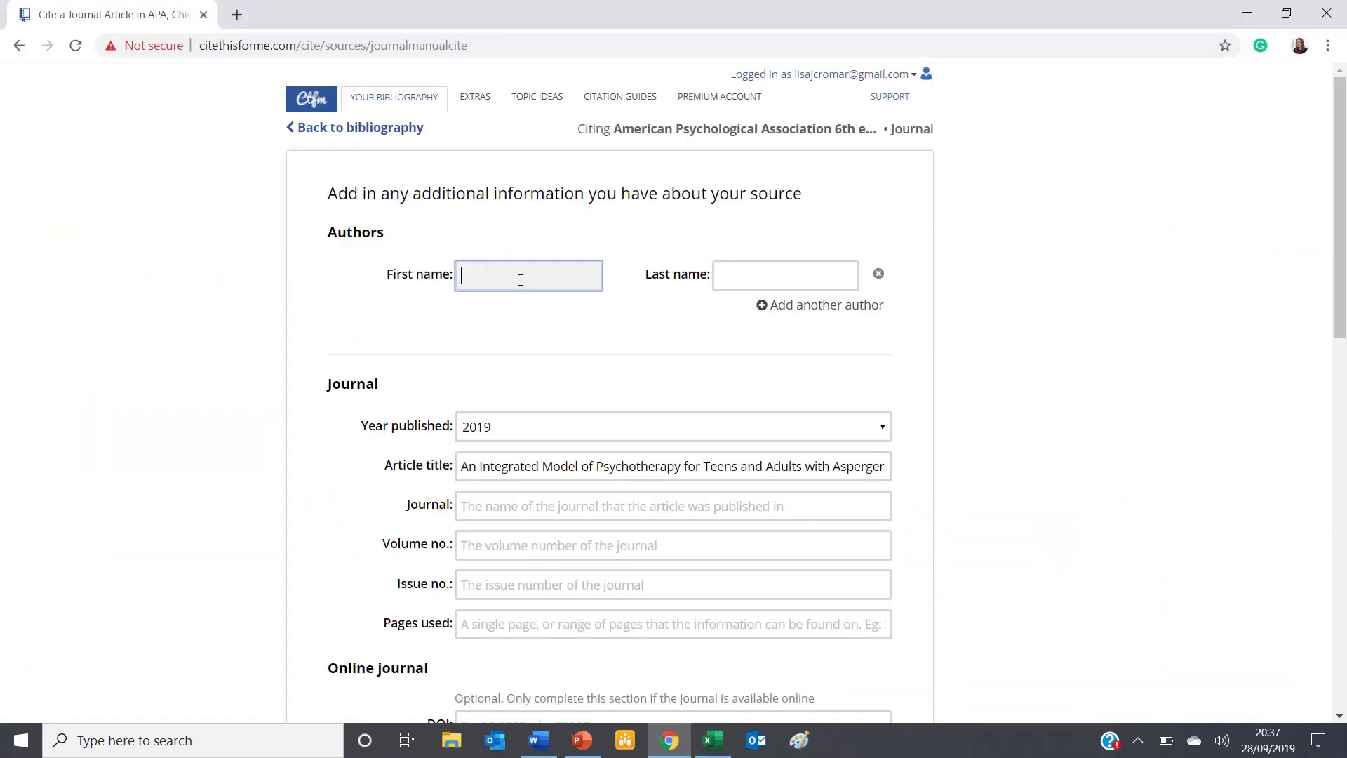
text(Dale)
key(Tab)
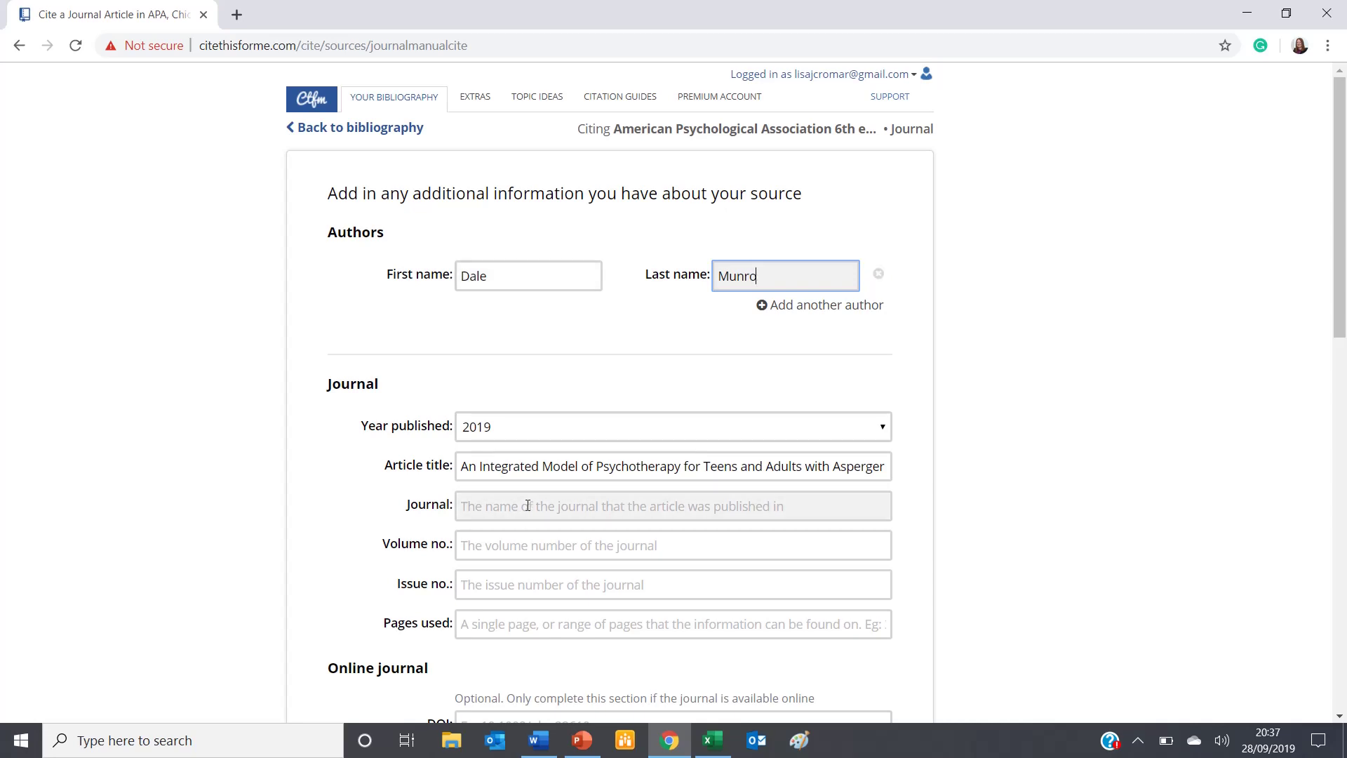
- Look up the article's publication details in the Excel workbook, then enter "Journal of Systemic Therapies" as the journal in the Chrome citation form
click(713, 748)
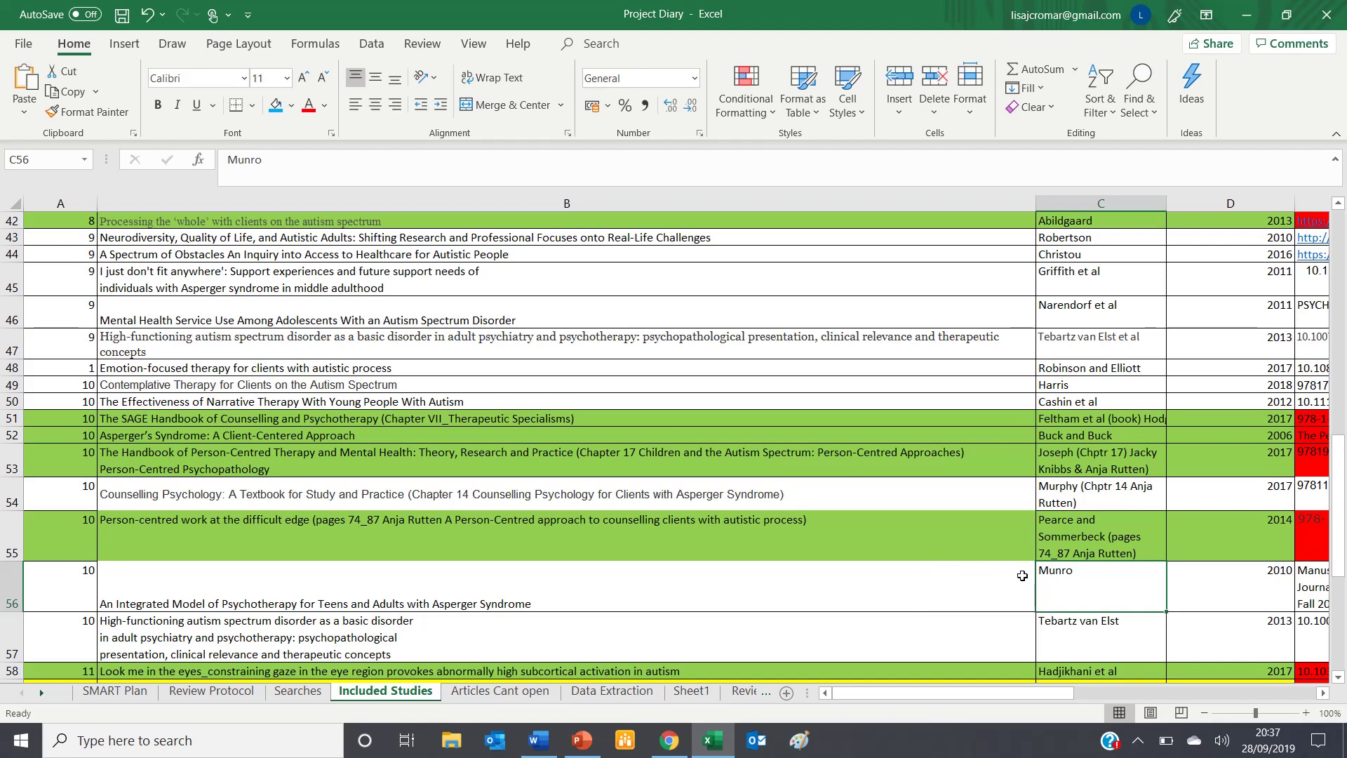
click(1244, 582)
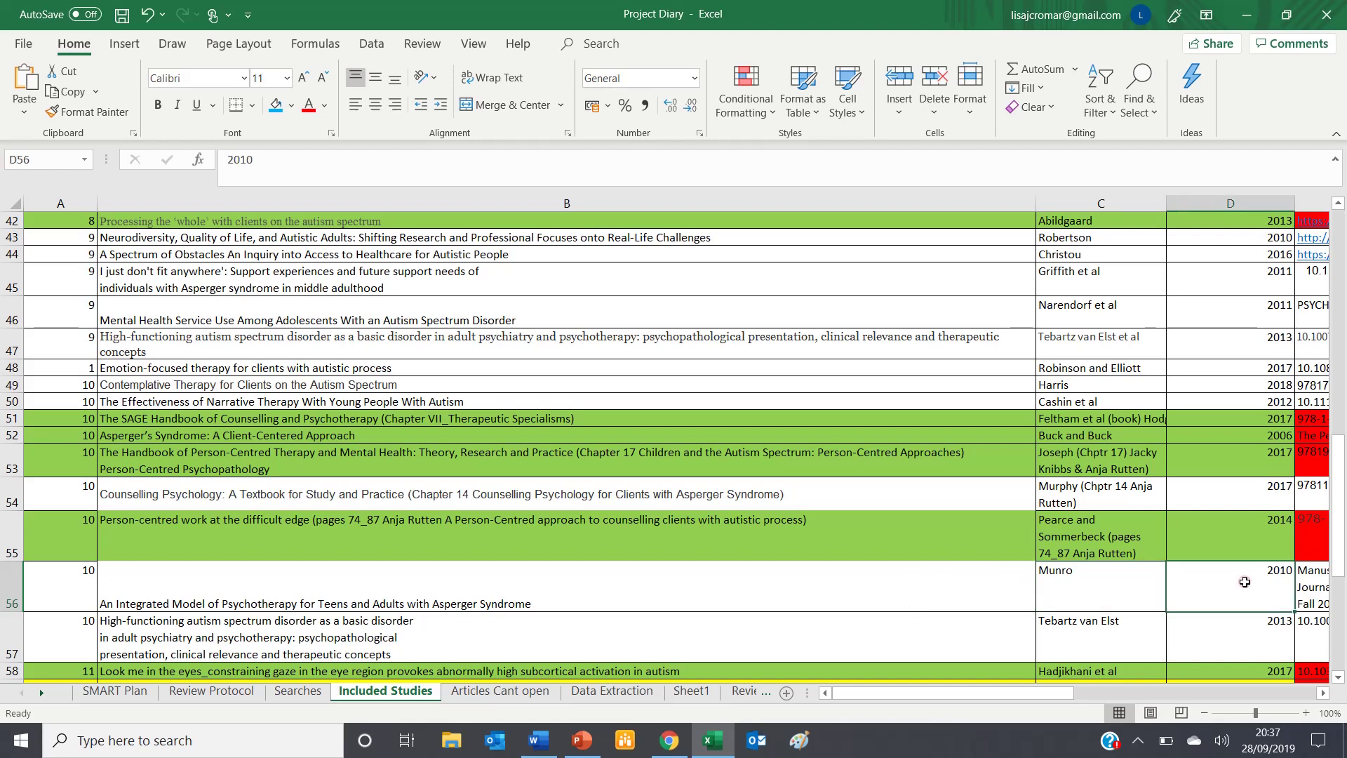
key(Right)
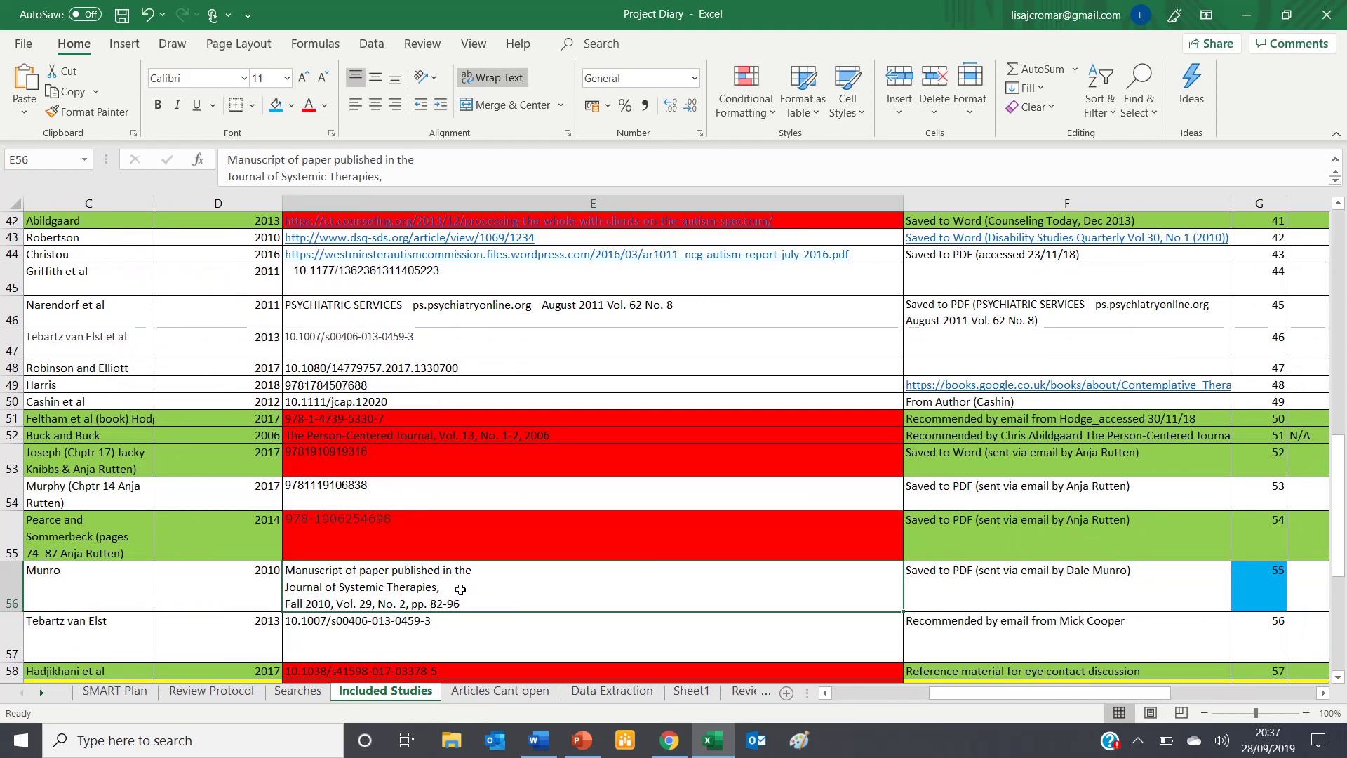
click(680, 741)
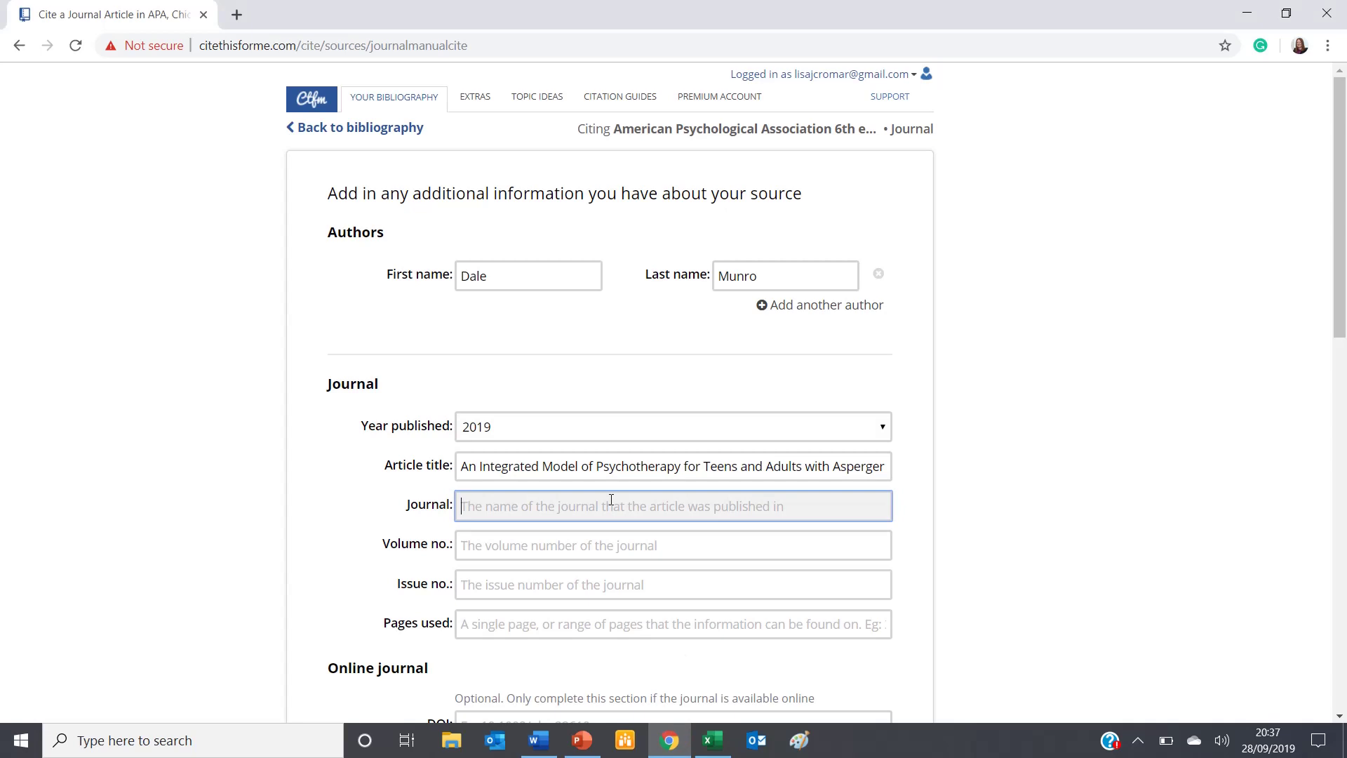
text(Journal of Systemic)
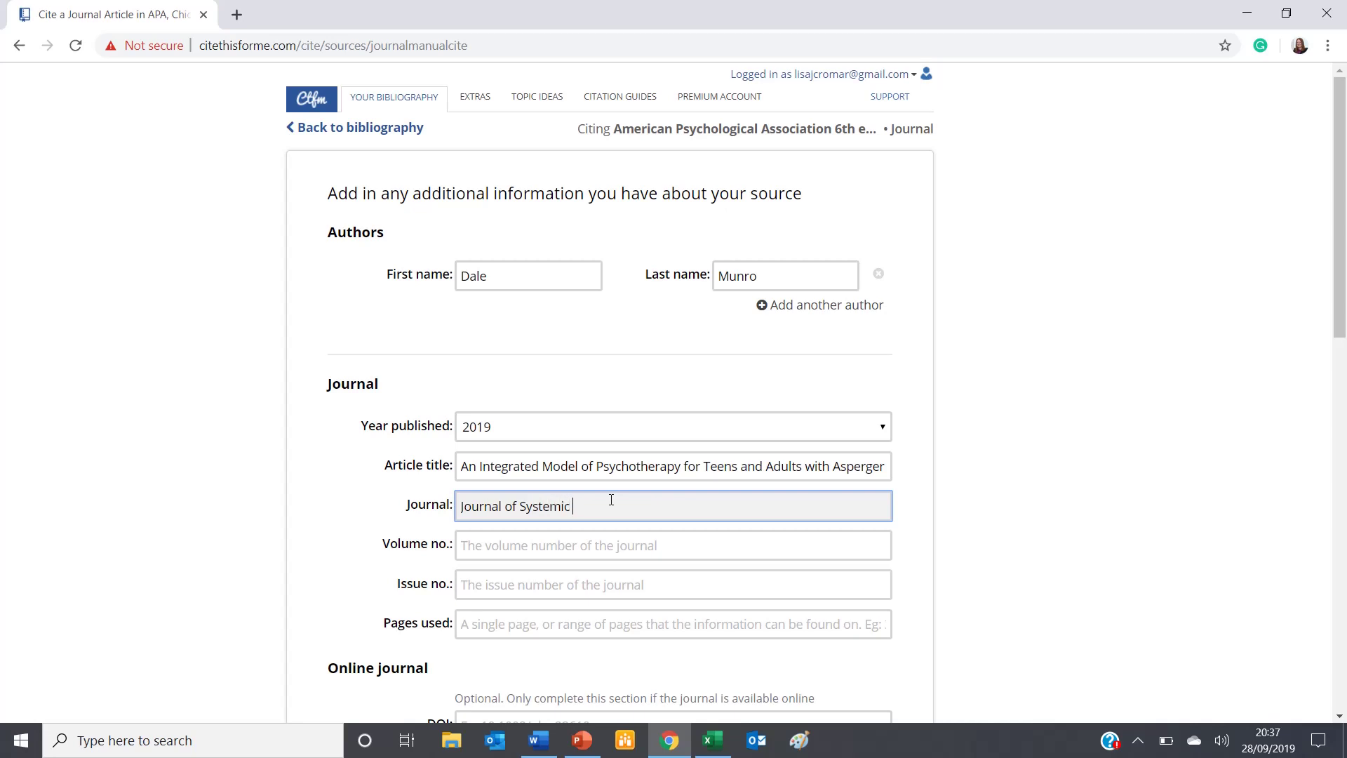
text(Therapies)
- Check the volume and issue in the Excel workbook, and enter volume 29 and issue 2 in the Chrome citation form
click(711, 737)
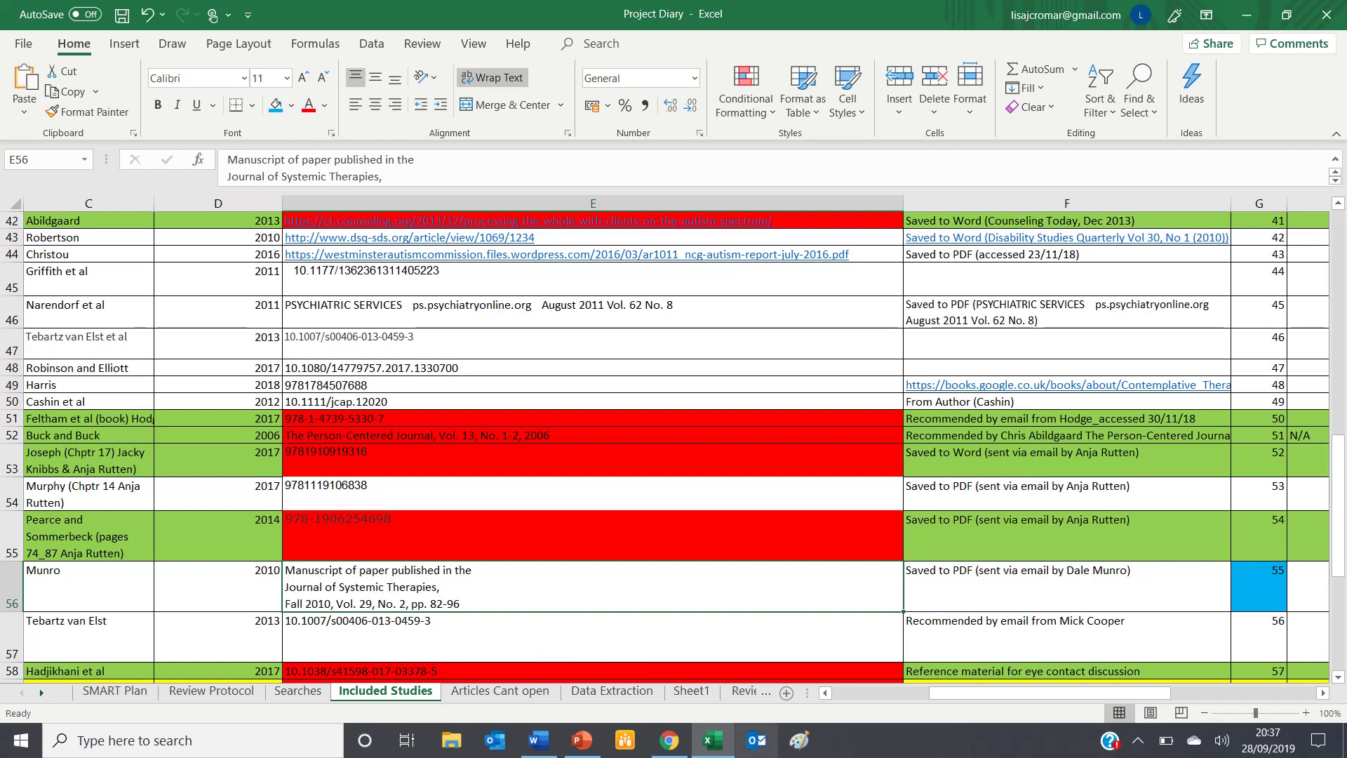
click(672, 742)
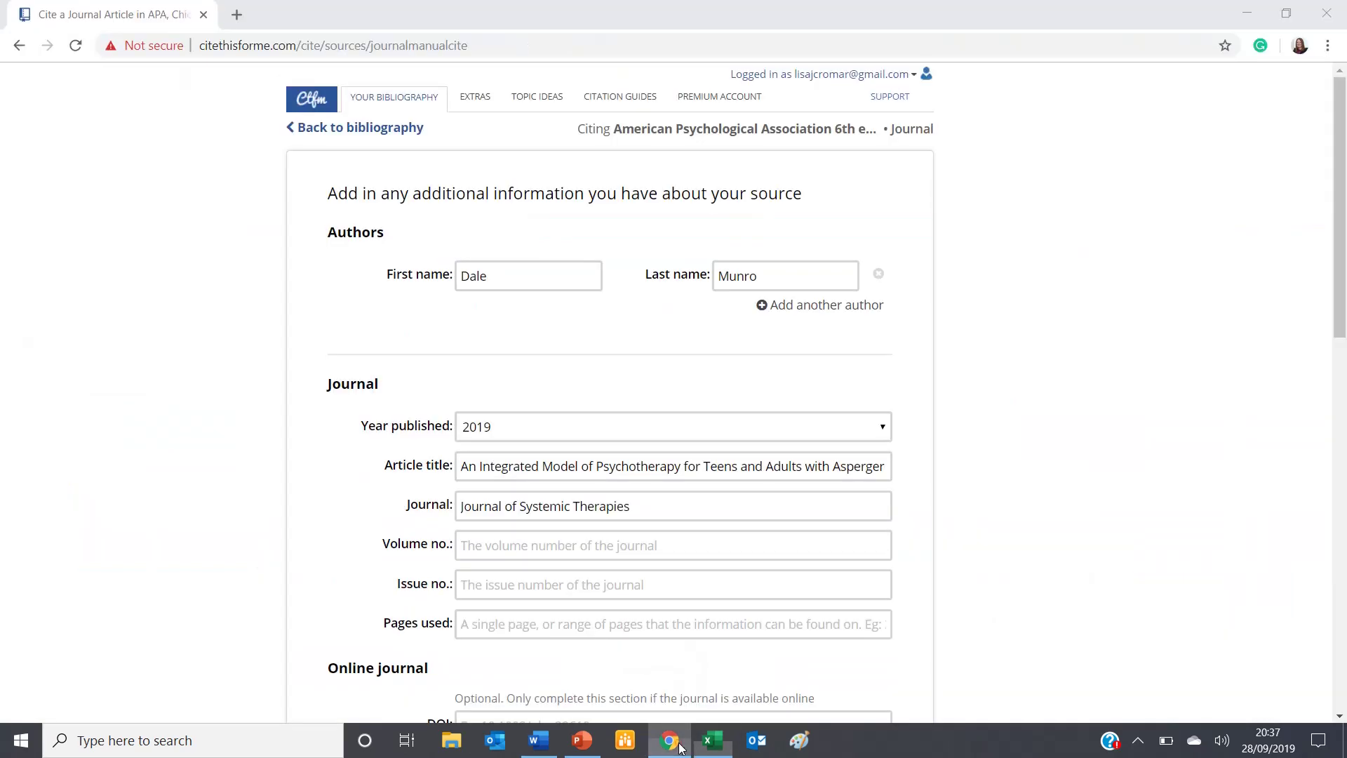
click(584, 548)
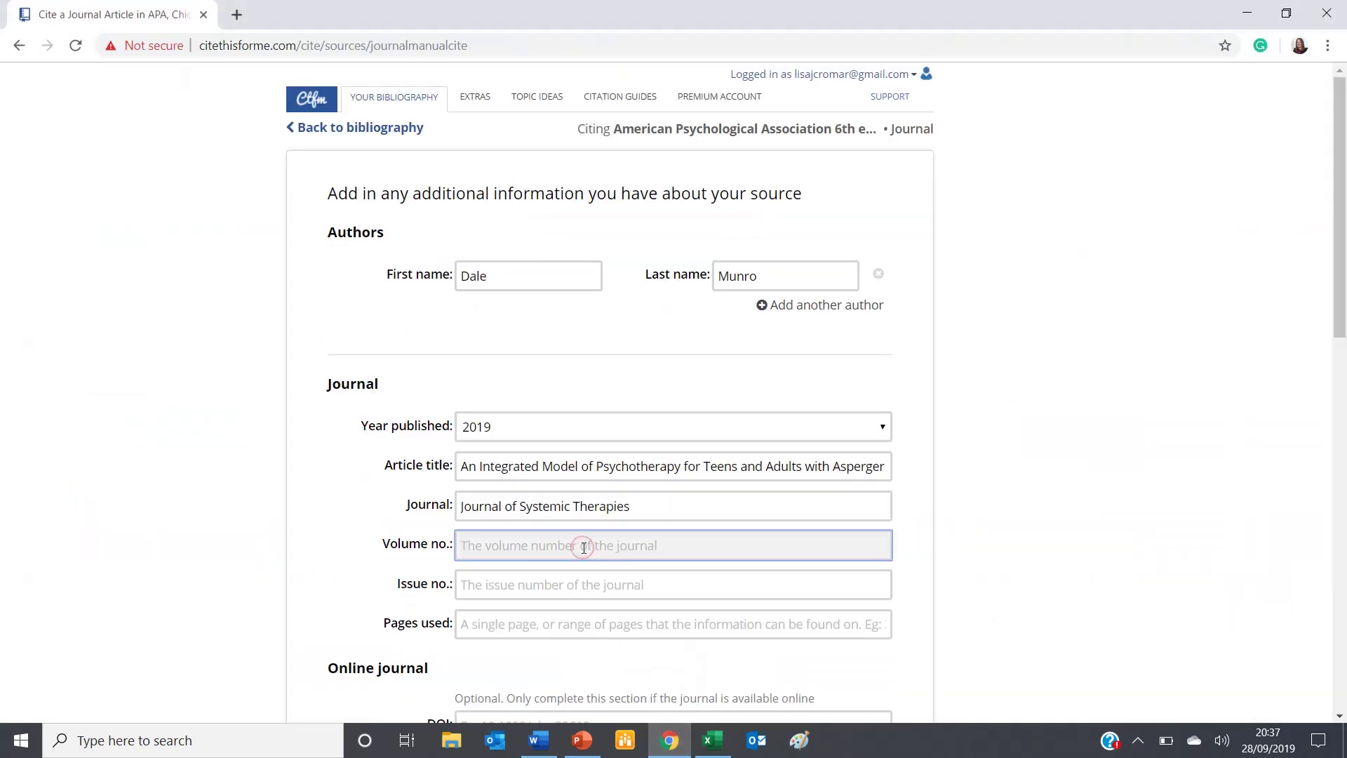
text(29)
click(579, 588)
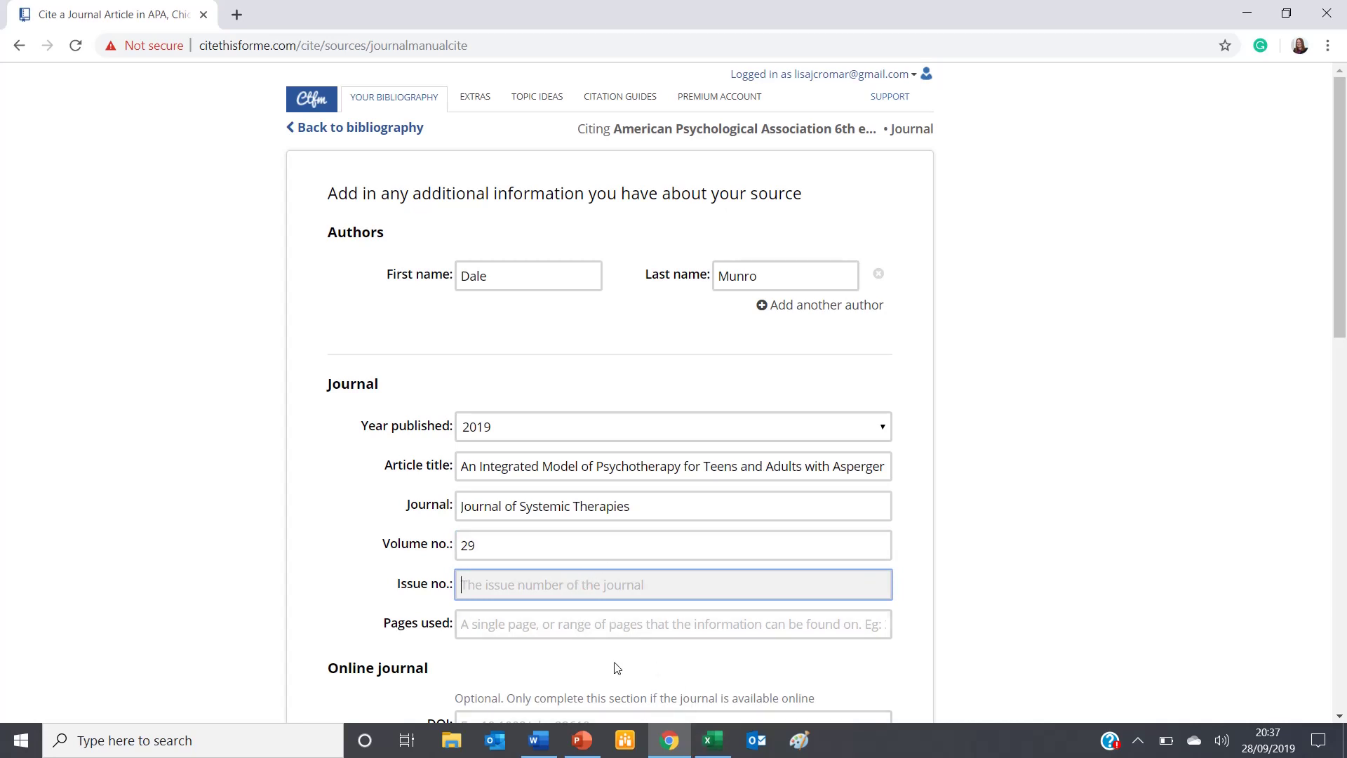
click(713, 742)
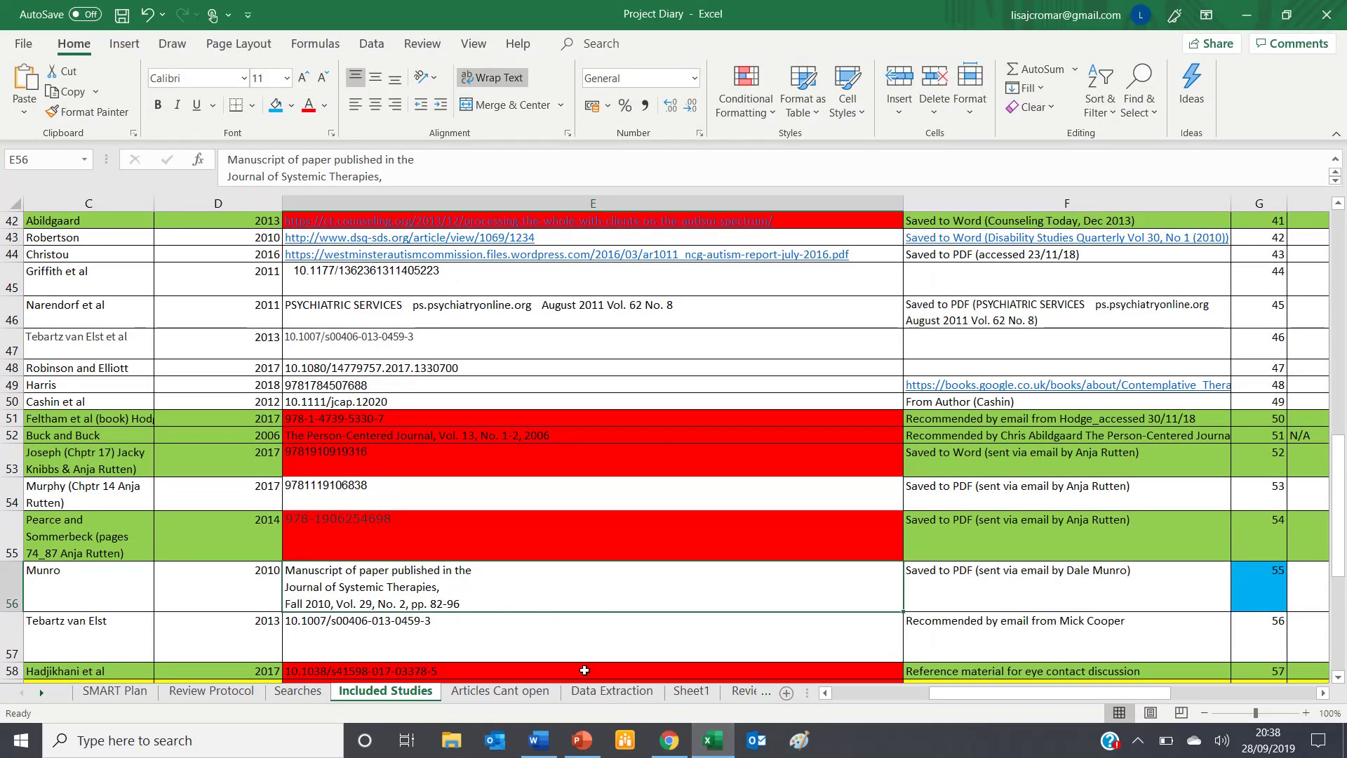
click(670, 742)
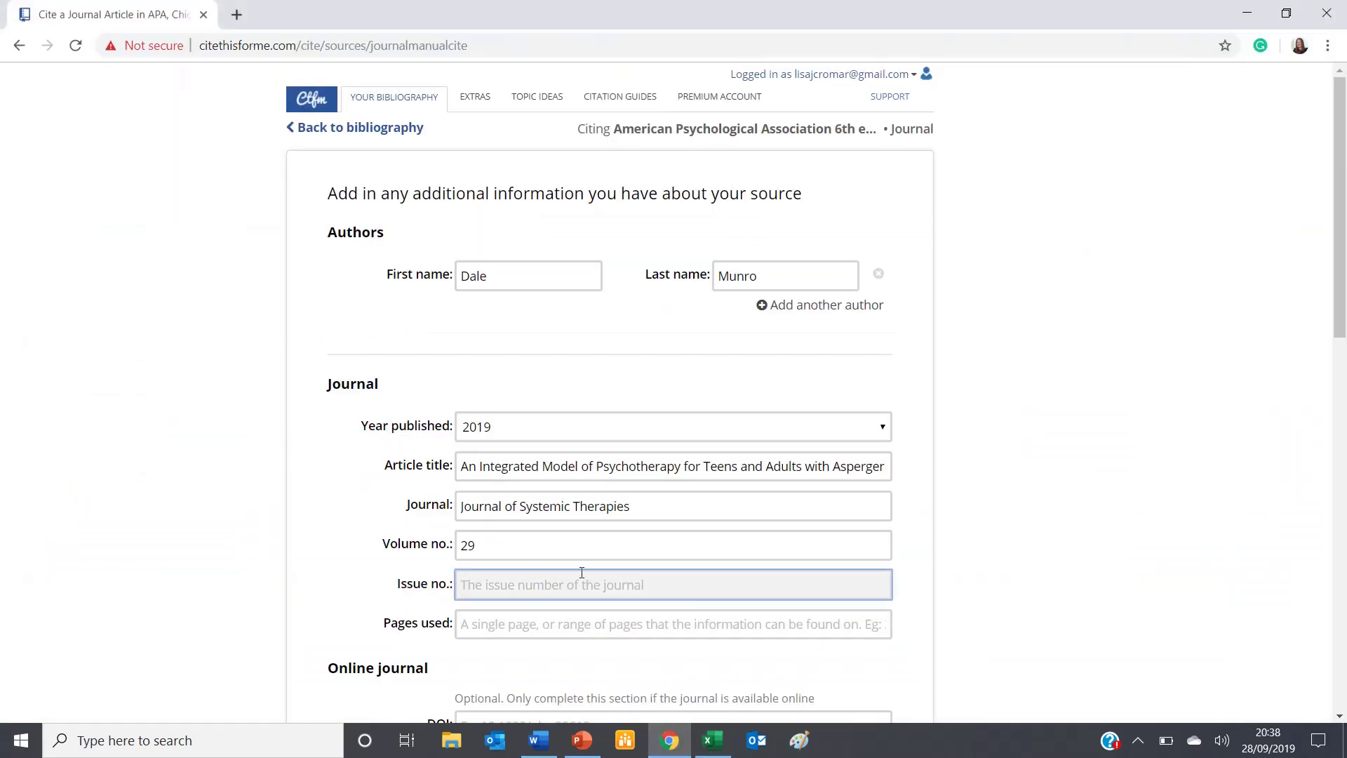
text(2)
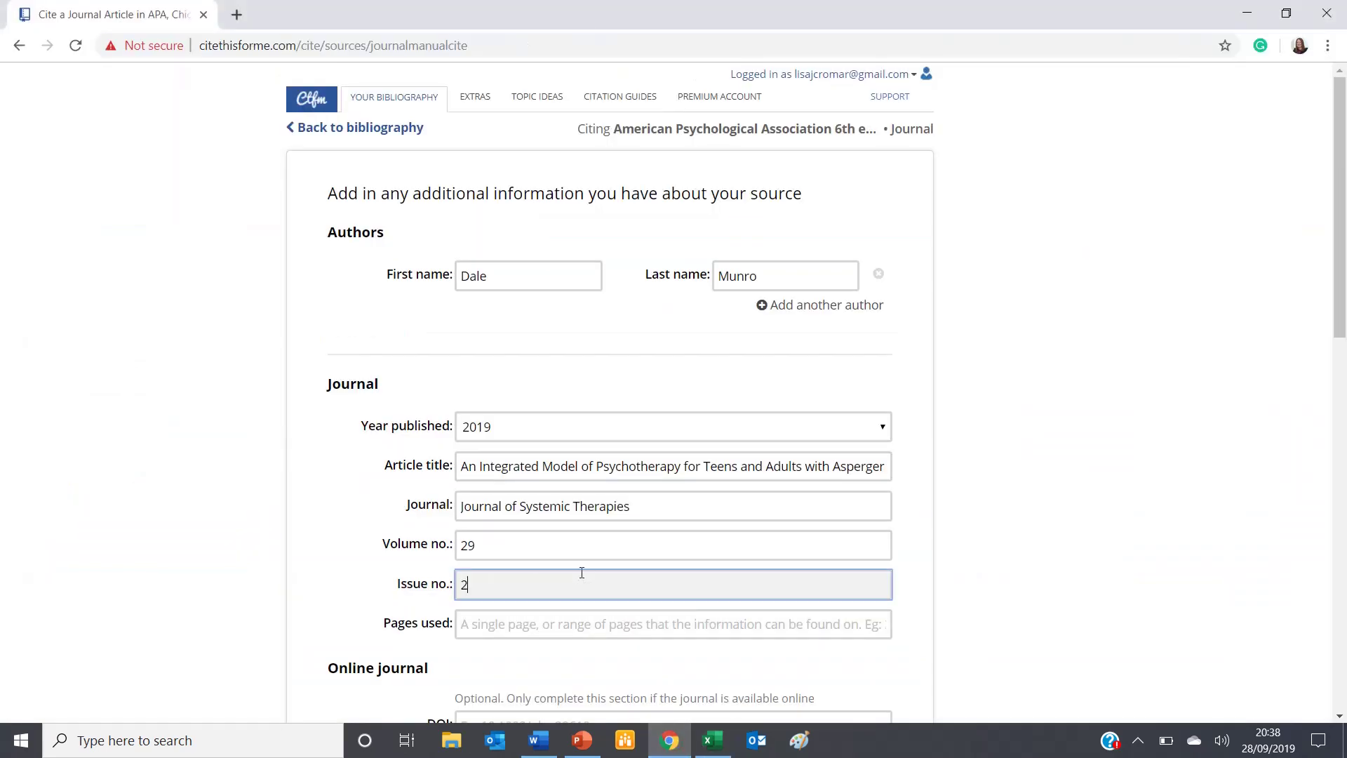
- Check the page range in the Excel workbook, enter 82-96 as the pages used in the Chrome form, and complete the citation
click(573, 619)
click(719, 749)
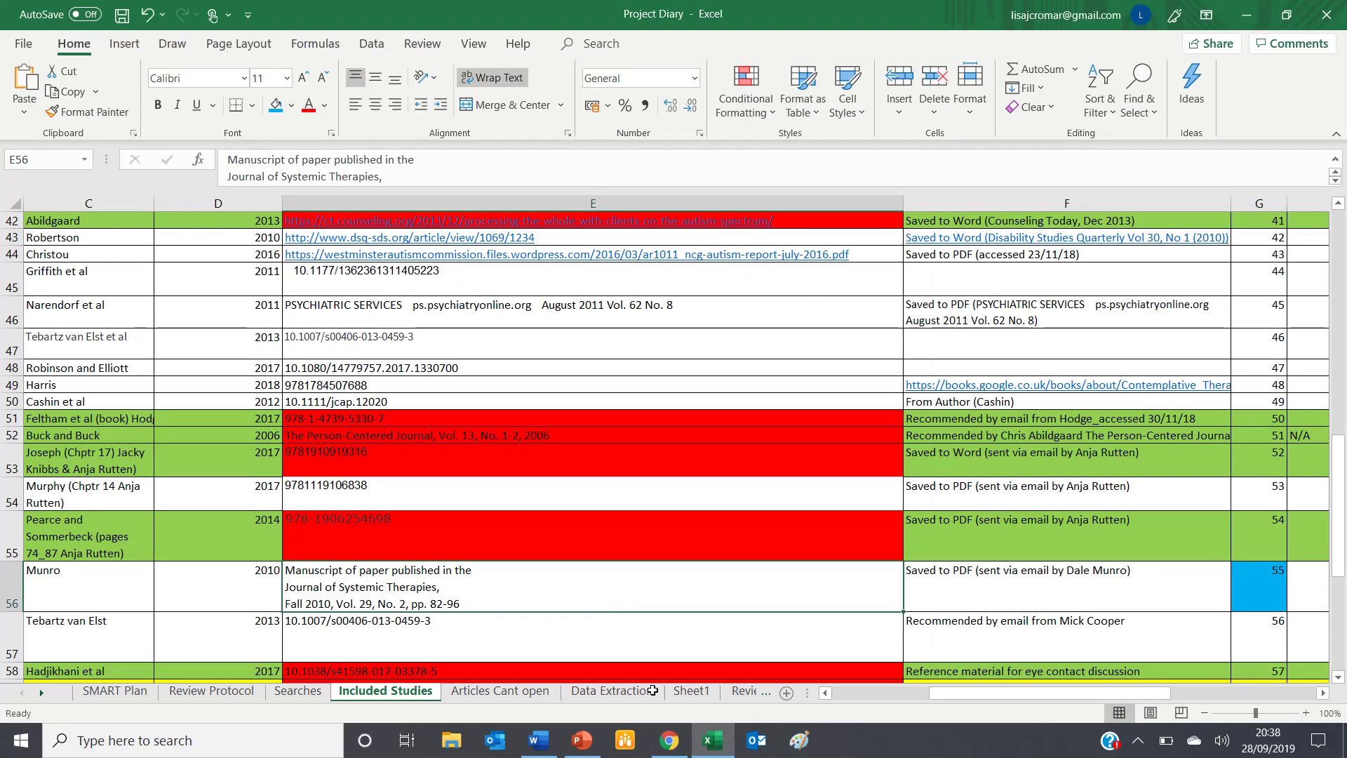
click(670, 742)
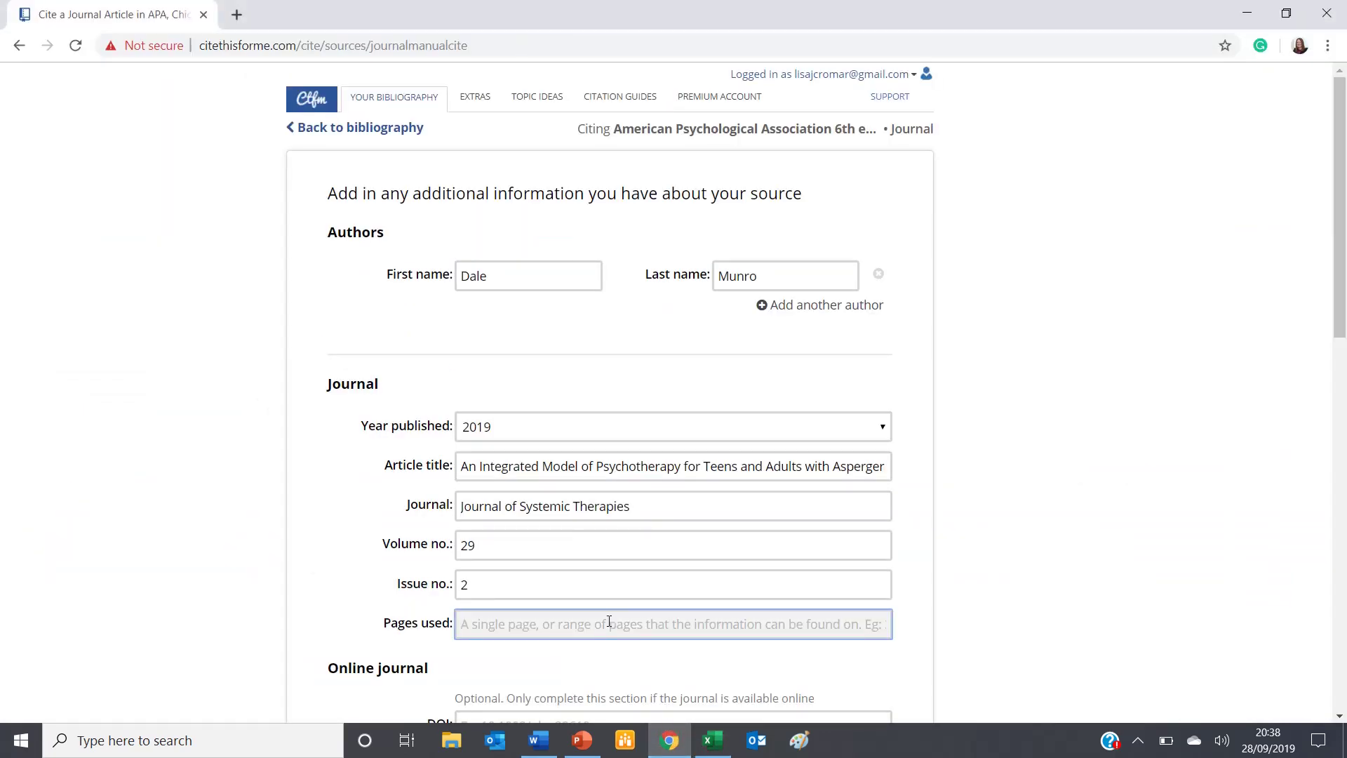
text(82-96)
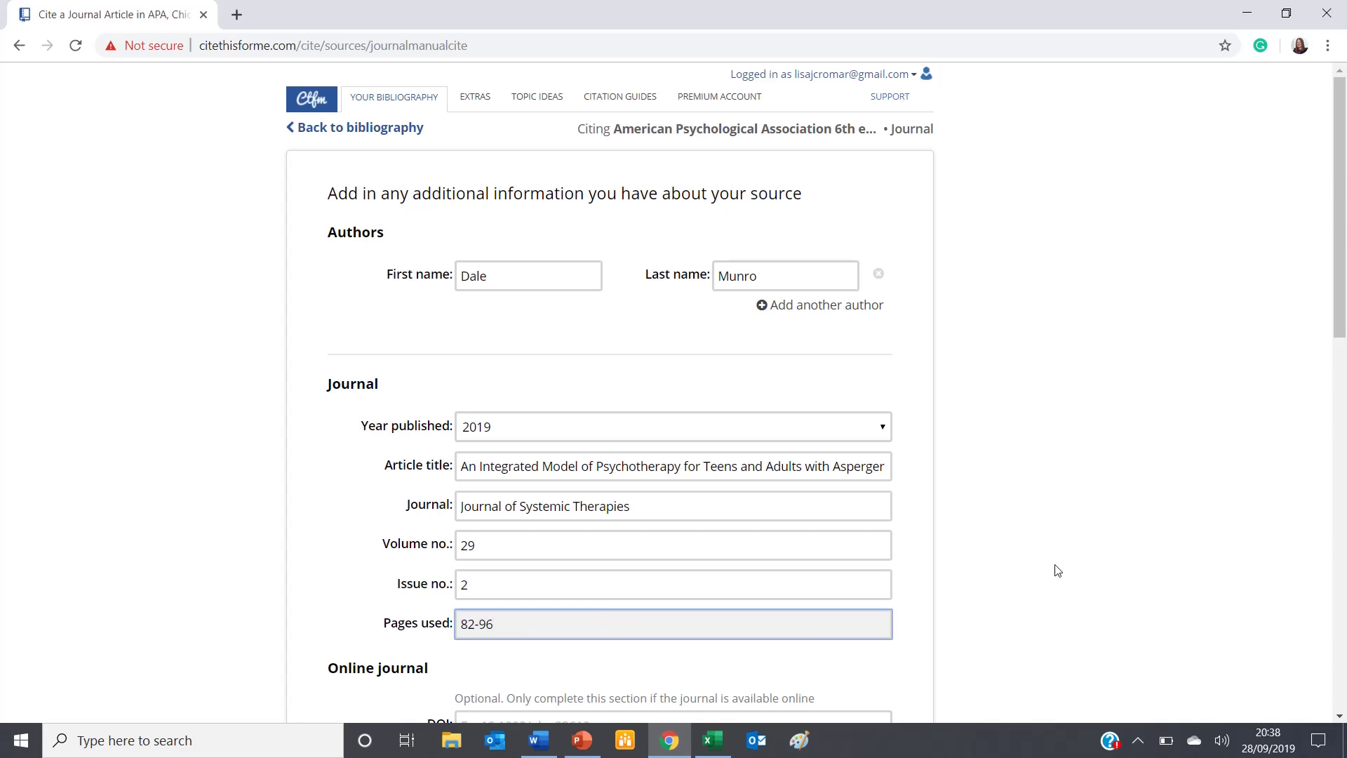
scroll(1058, 567, down, 2)
scroll(1058, 567, down, 3)
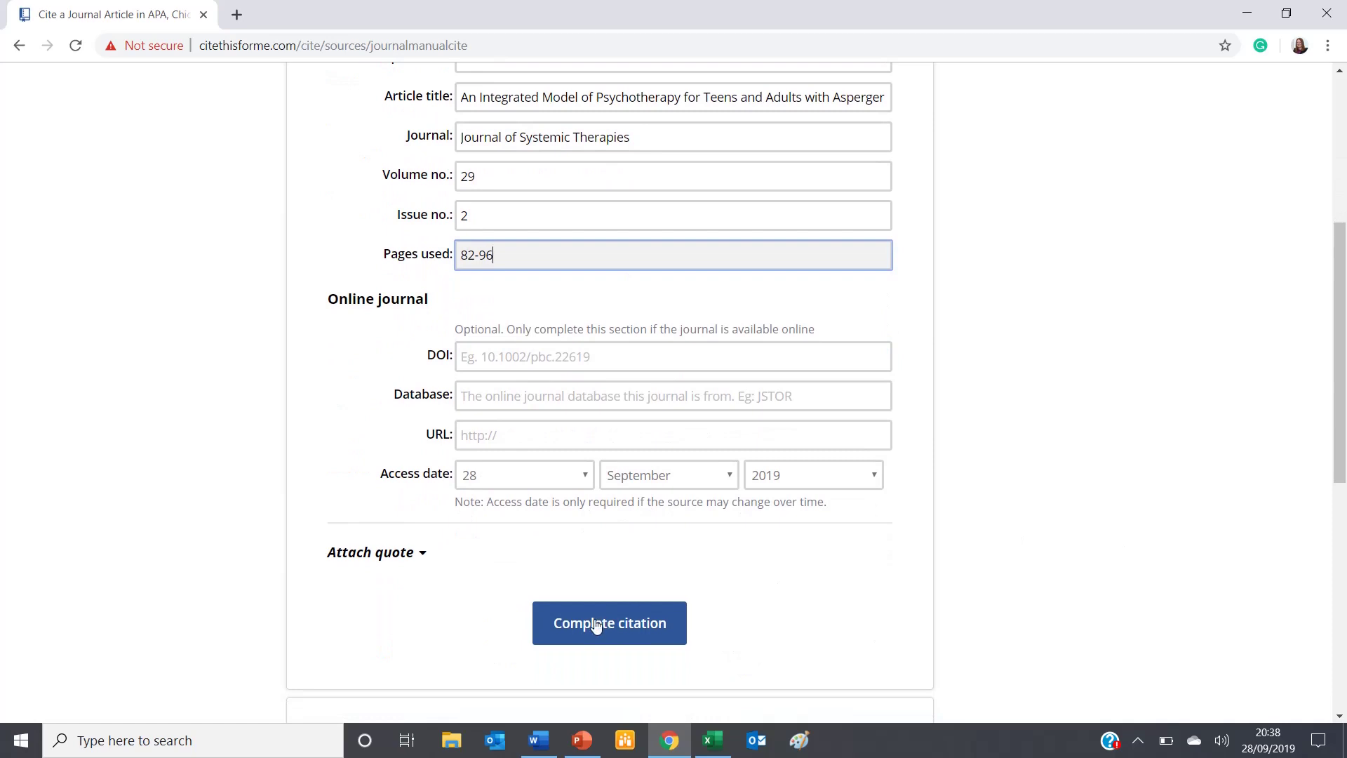
click(596, 626)
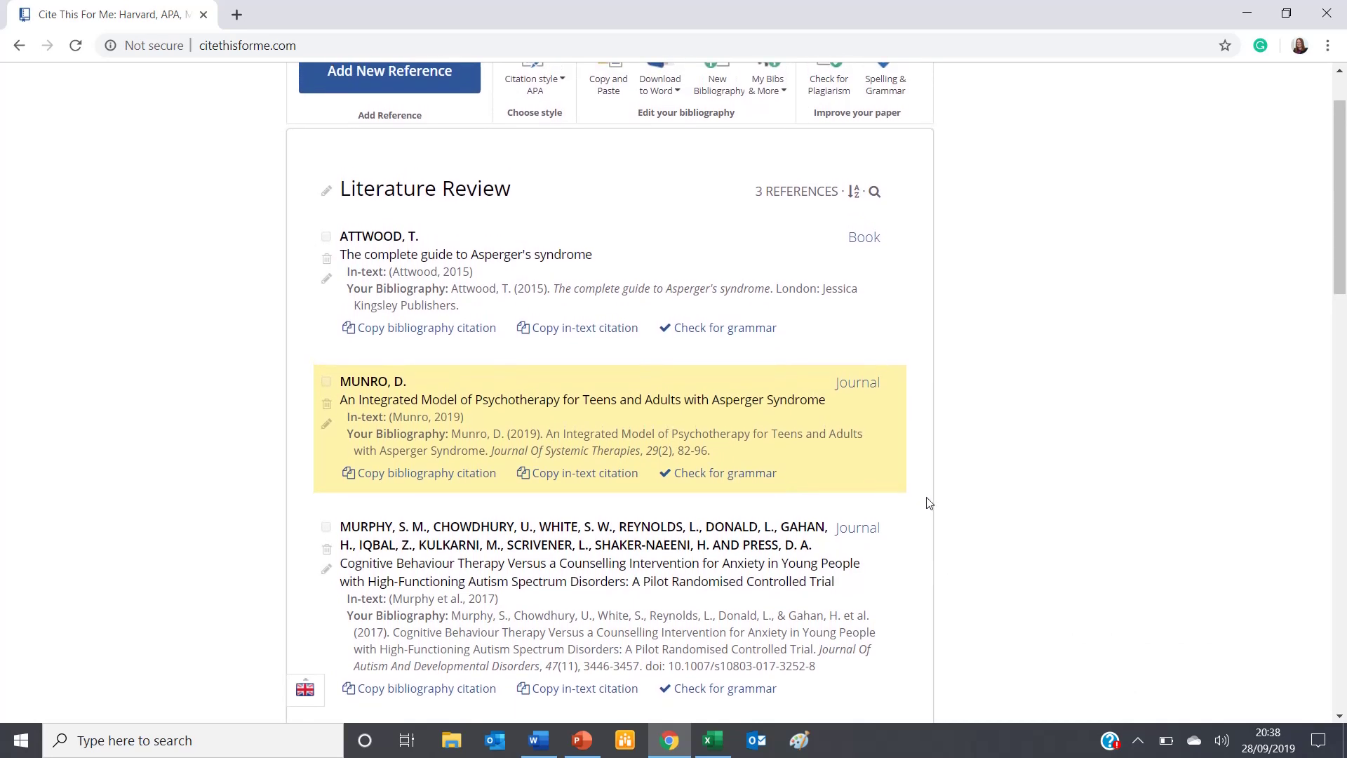
- Open the copy-and-paste version of the Literature Review bibliography and copy the whole reference list
scroll(926, 497, up, 2)
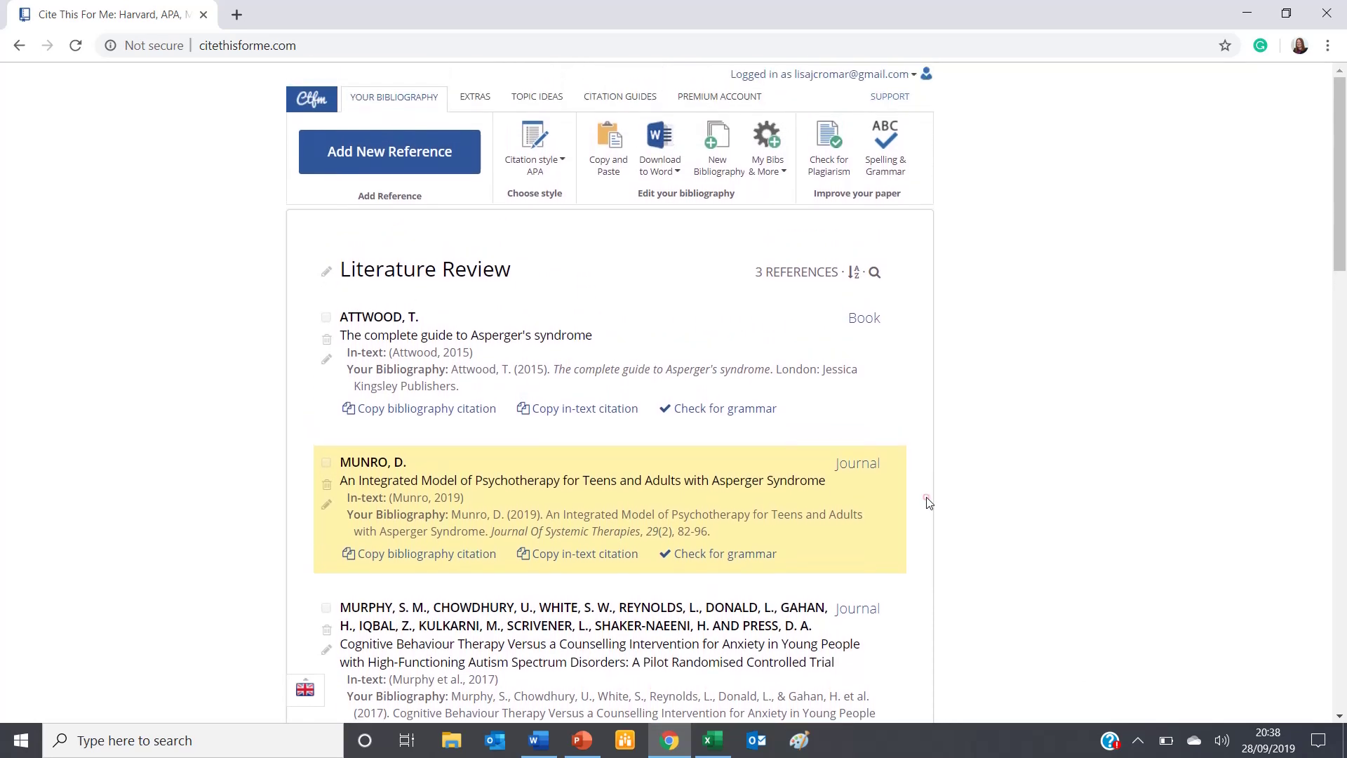
click(926, 497)
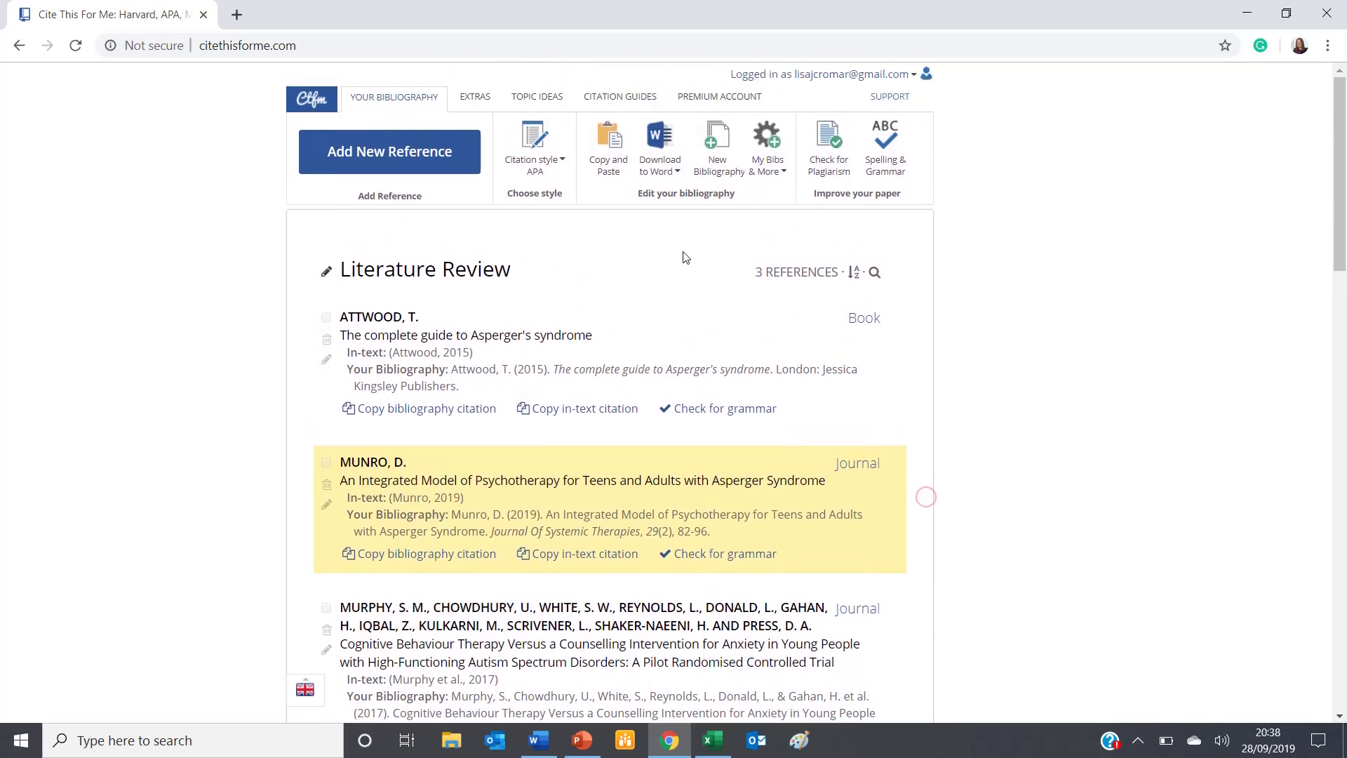
click(614, 165)
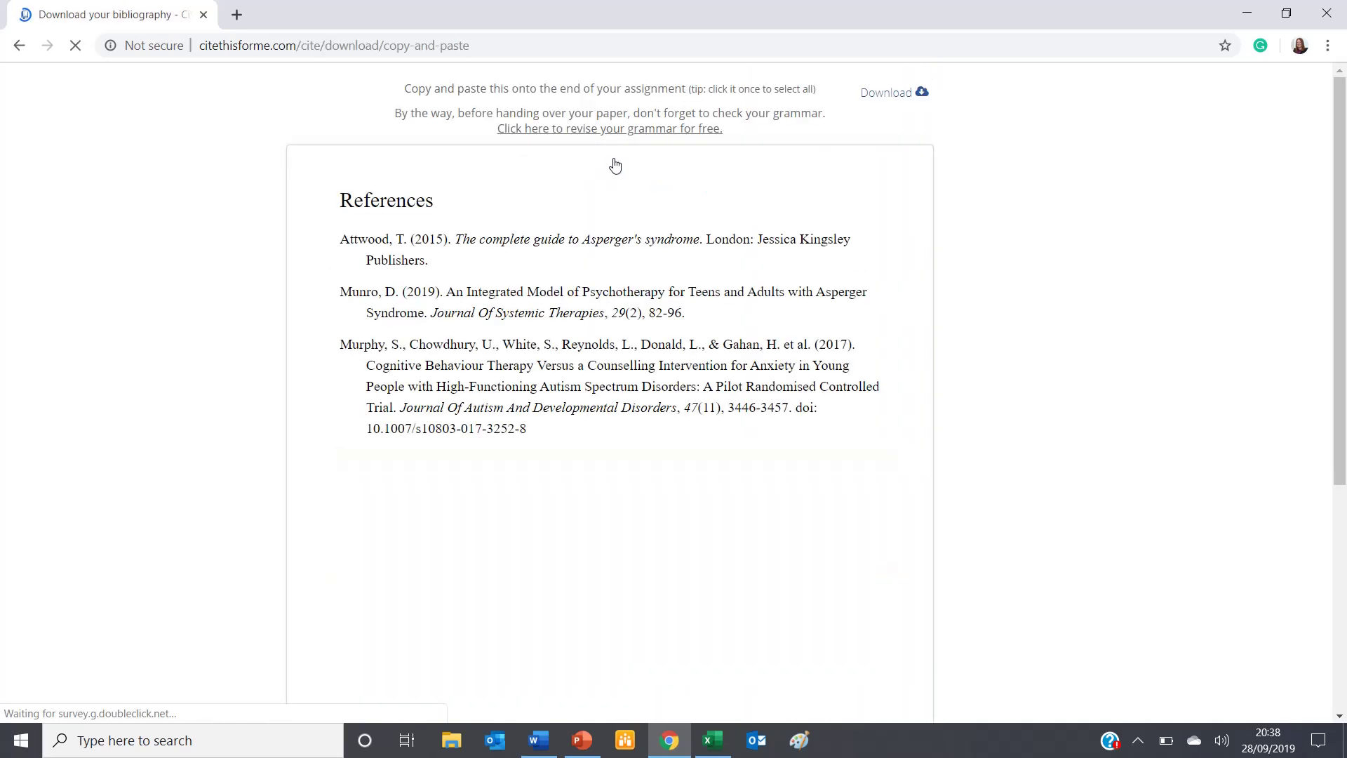
click(514, 296)
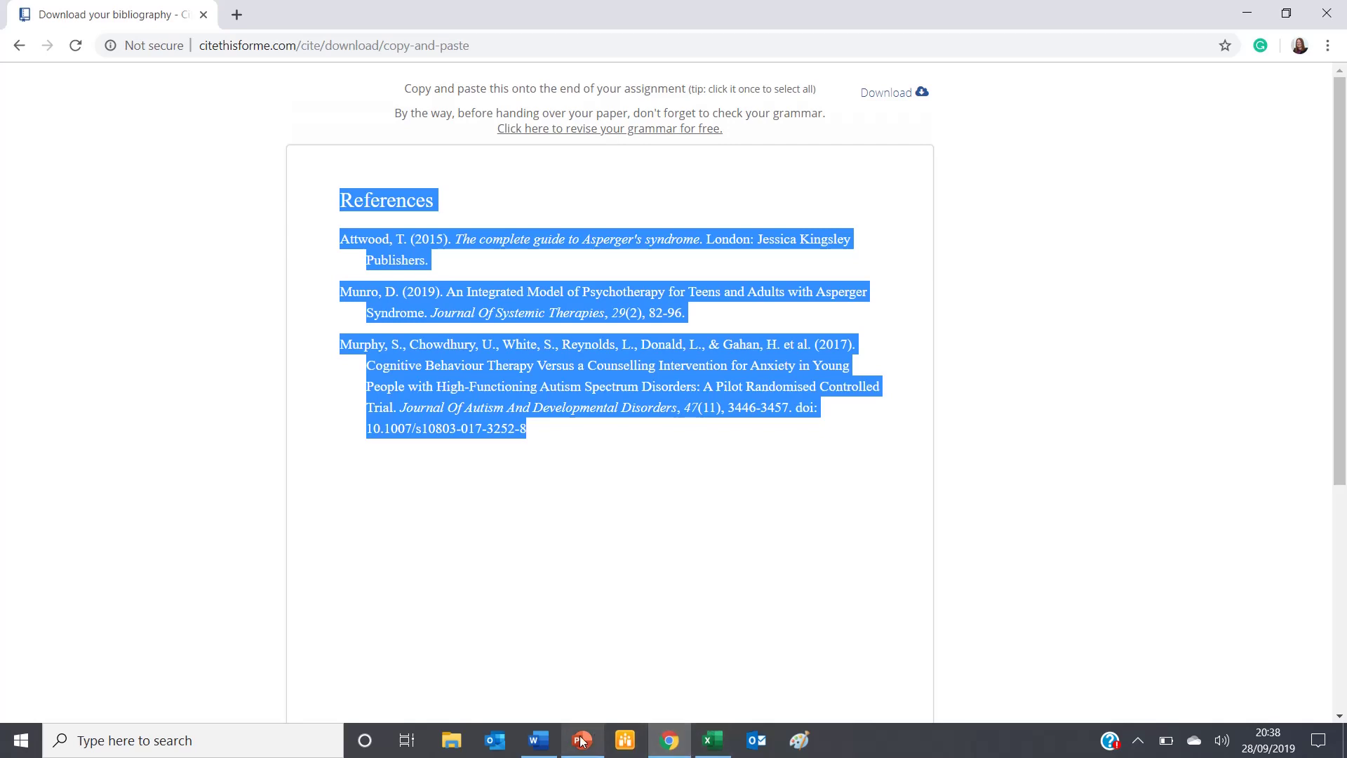
- Switch to the Word document and paste the copied reference list on the blank last page
click(552, 741)
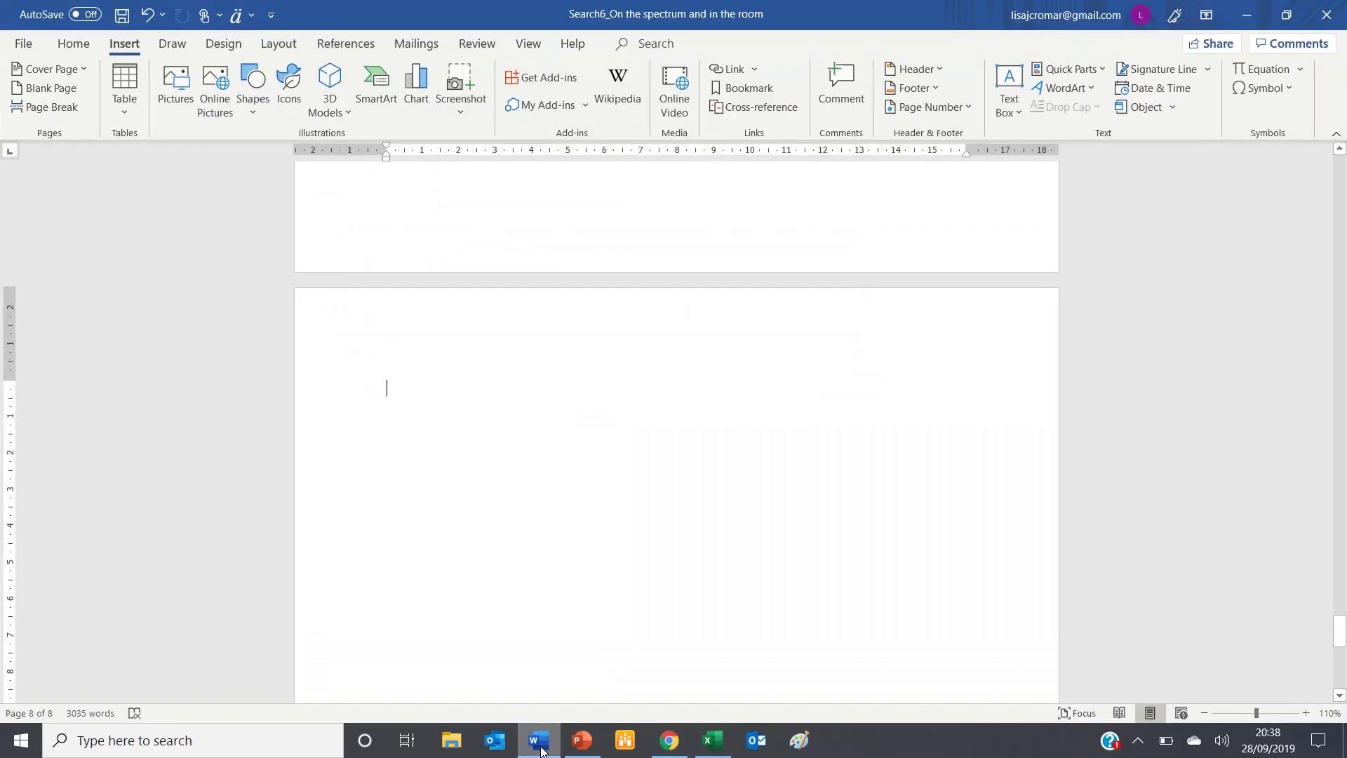
mouse_move(542, 749)
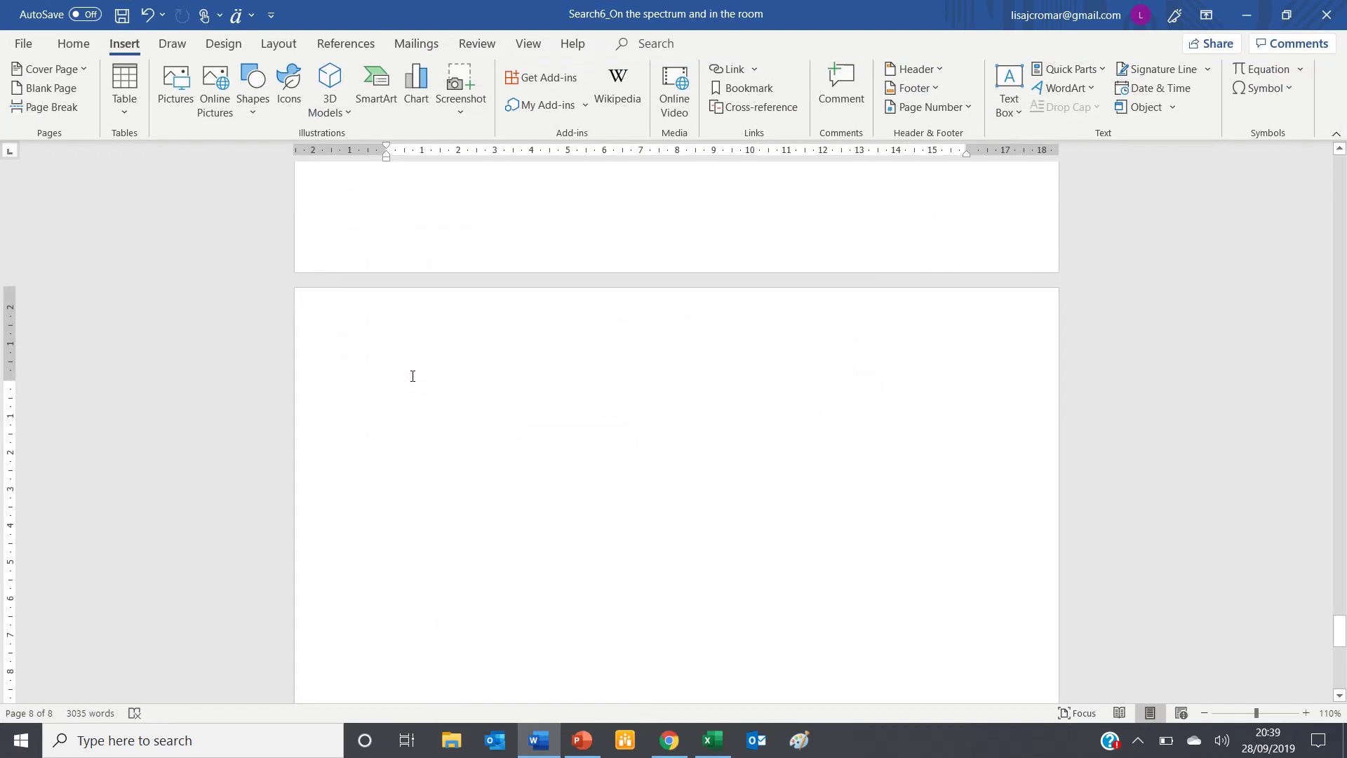
key(ctrl+v)
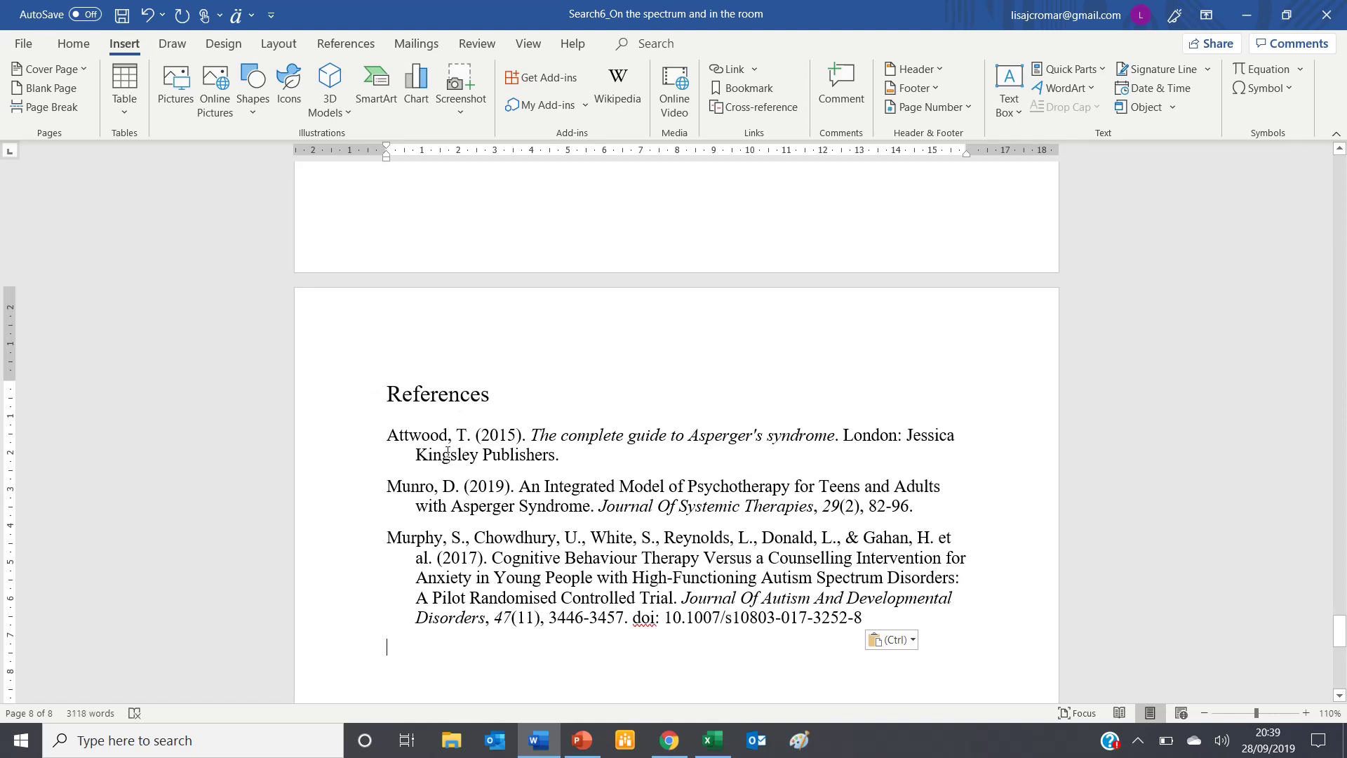
- Set the font size of the entire pasted reference list, including its heading, to 14
click(456, 449)
drag(388, 393, 926, 632)
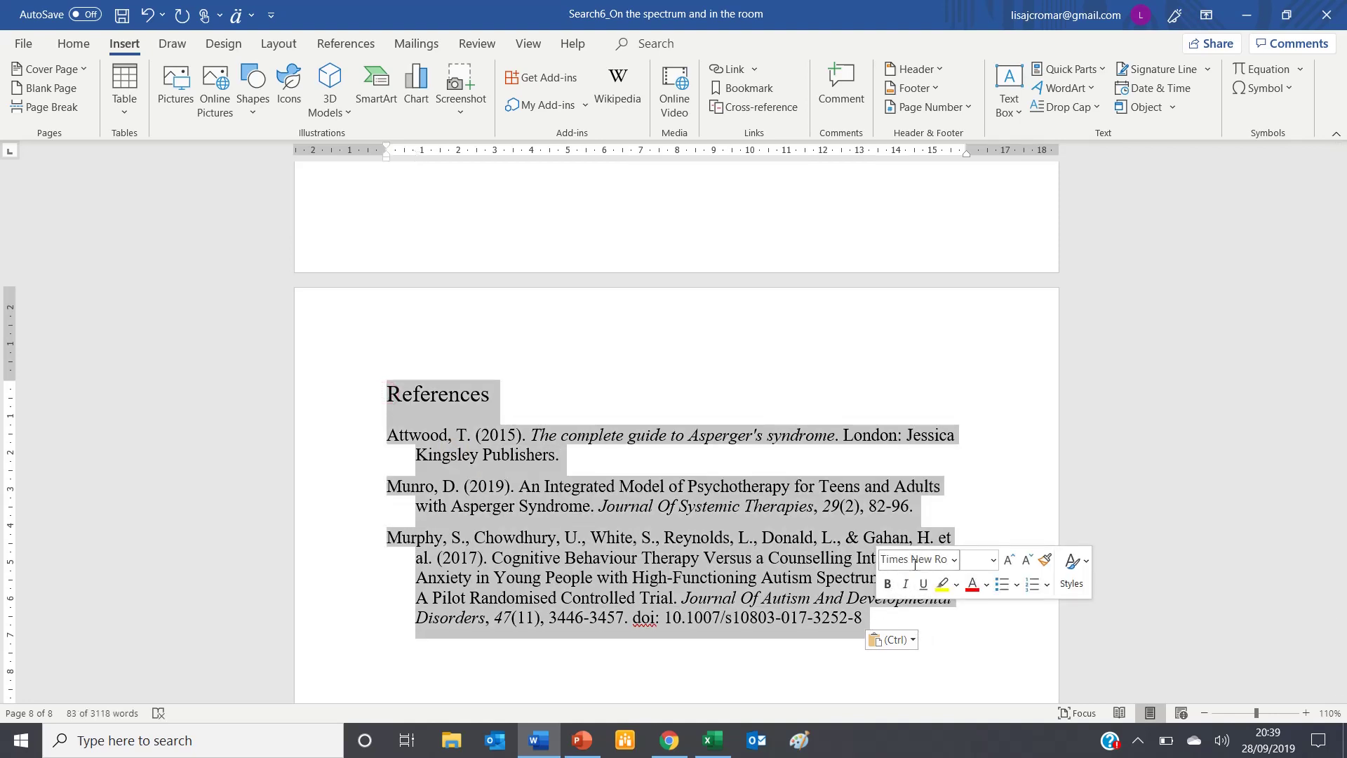
click(996, 564)
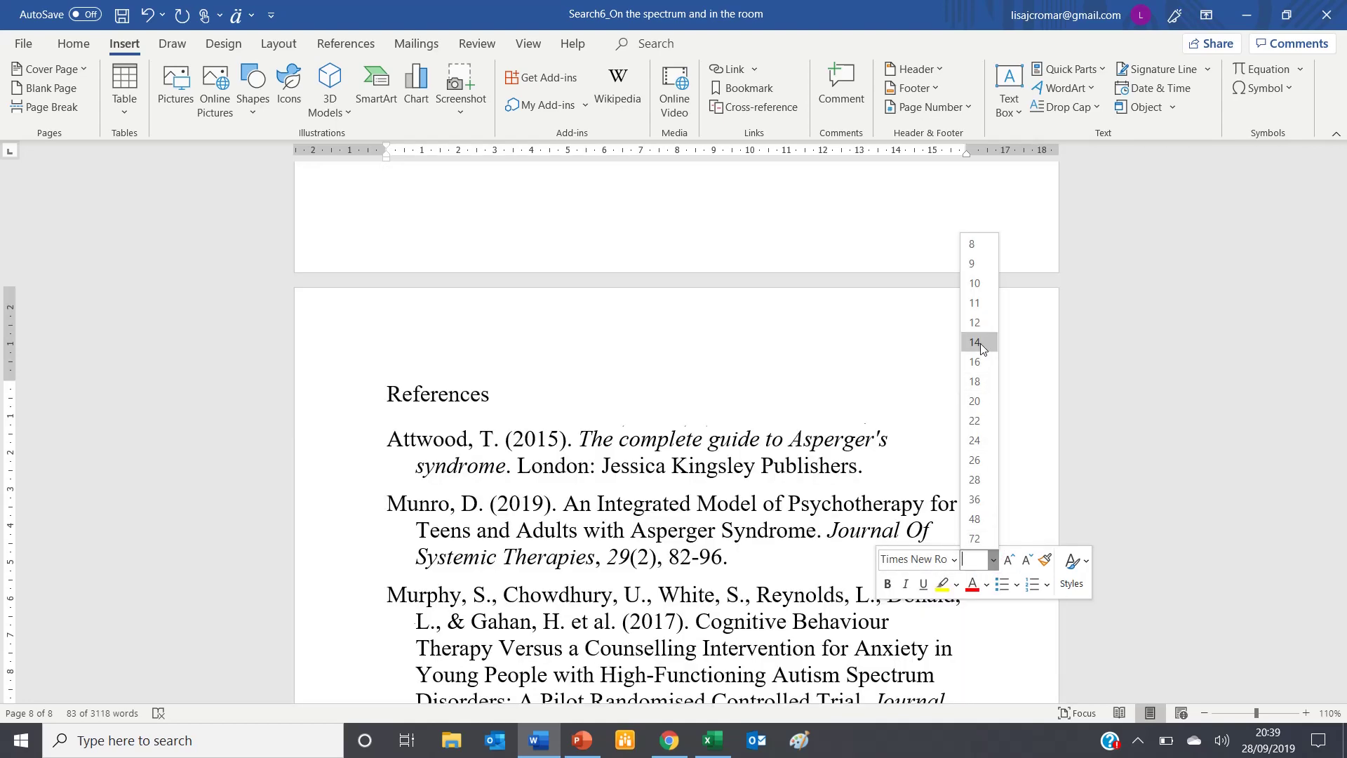
click(980, 342)
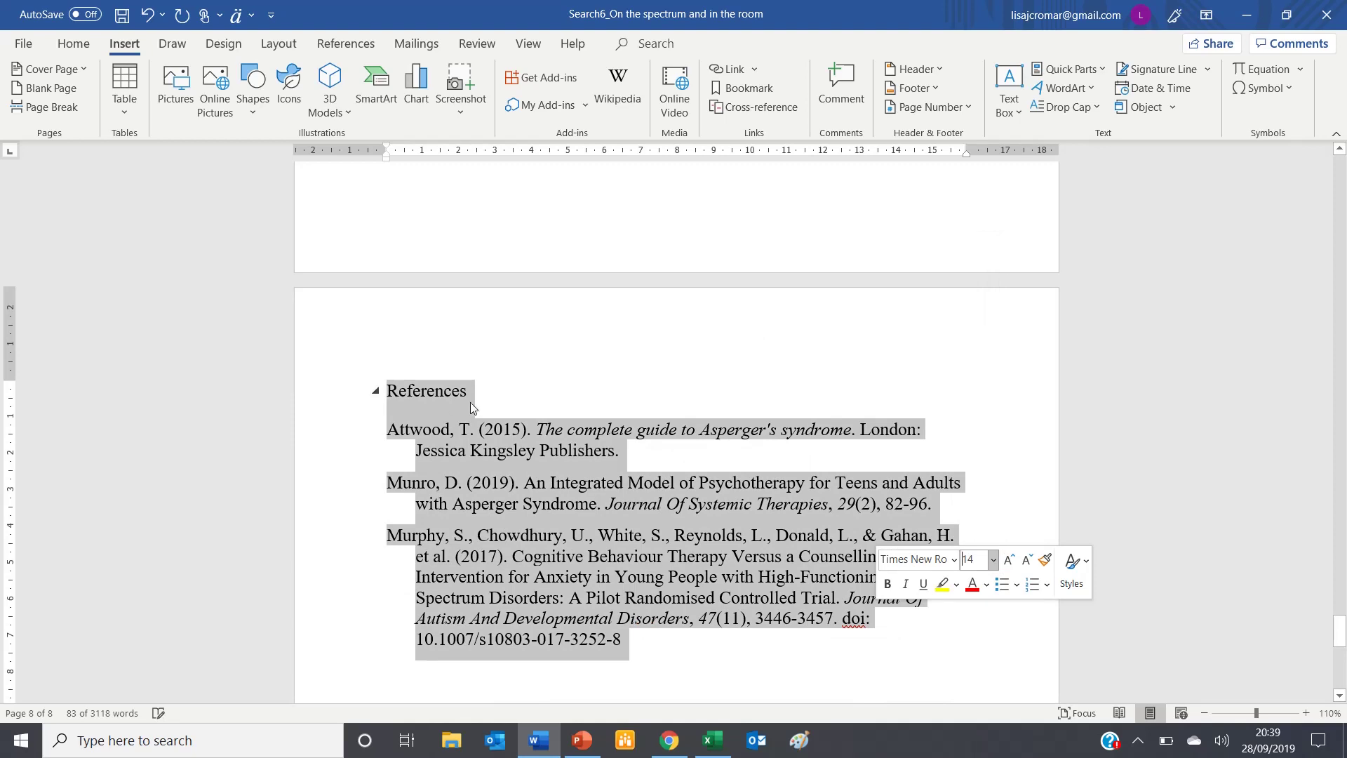
- Make the "References" heading bold and underlined
click(469, 390)
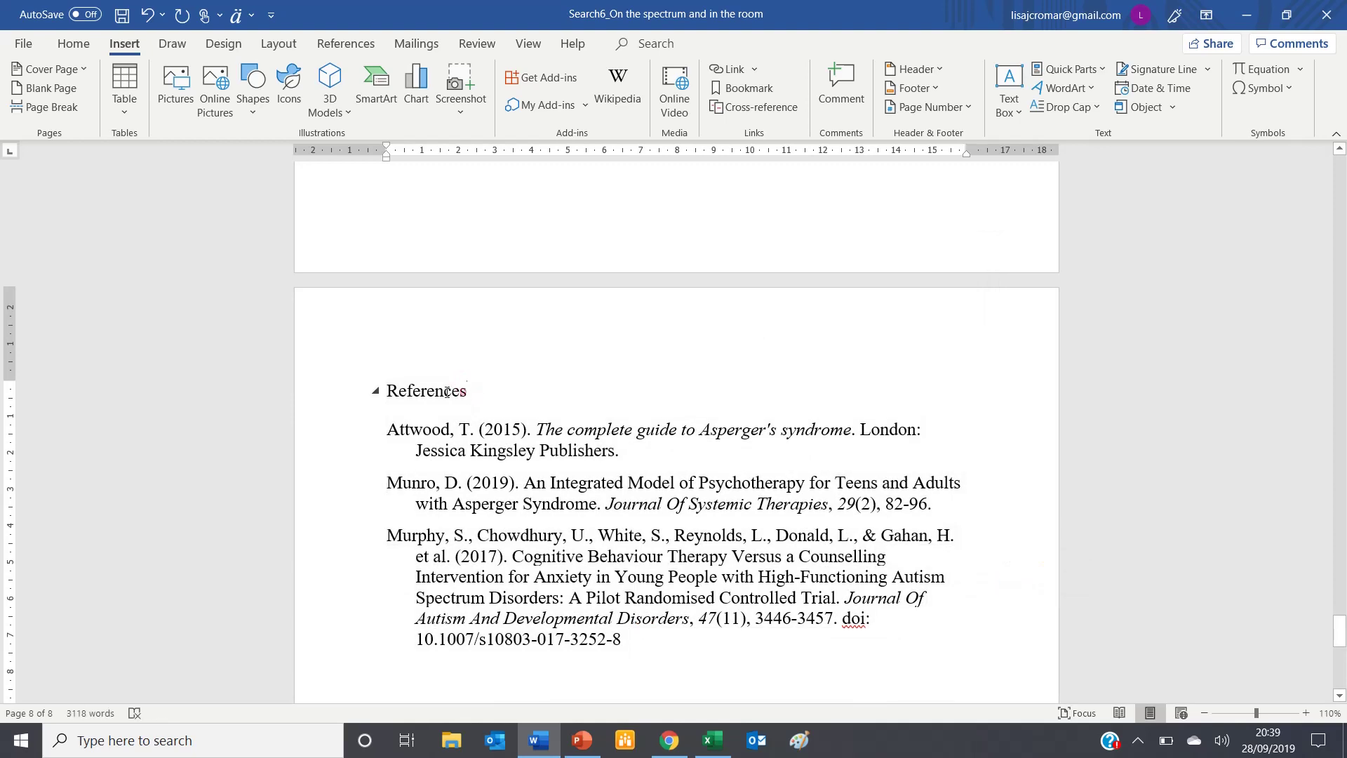
drag(469, 391, 391, 398)
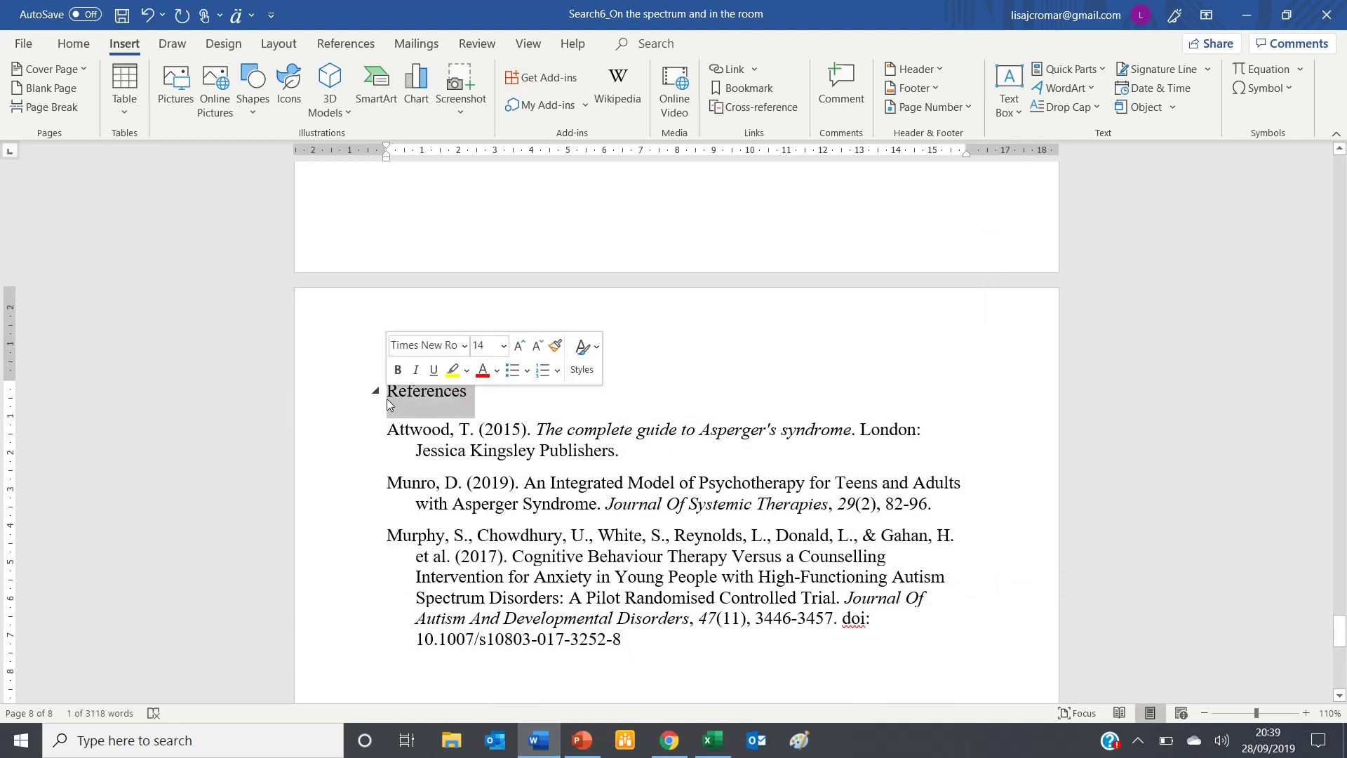
click(397, 370)
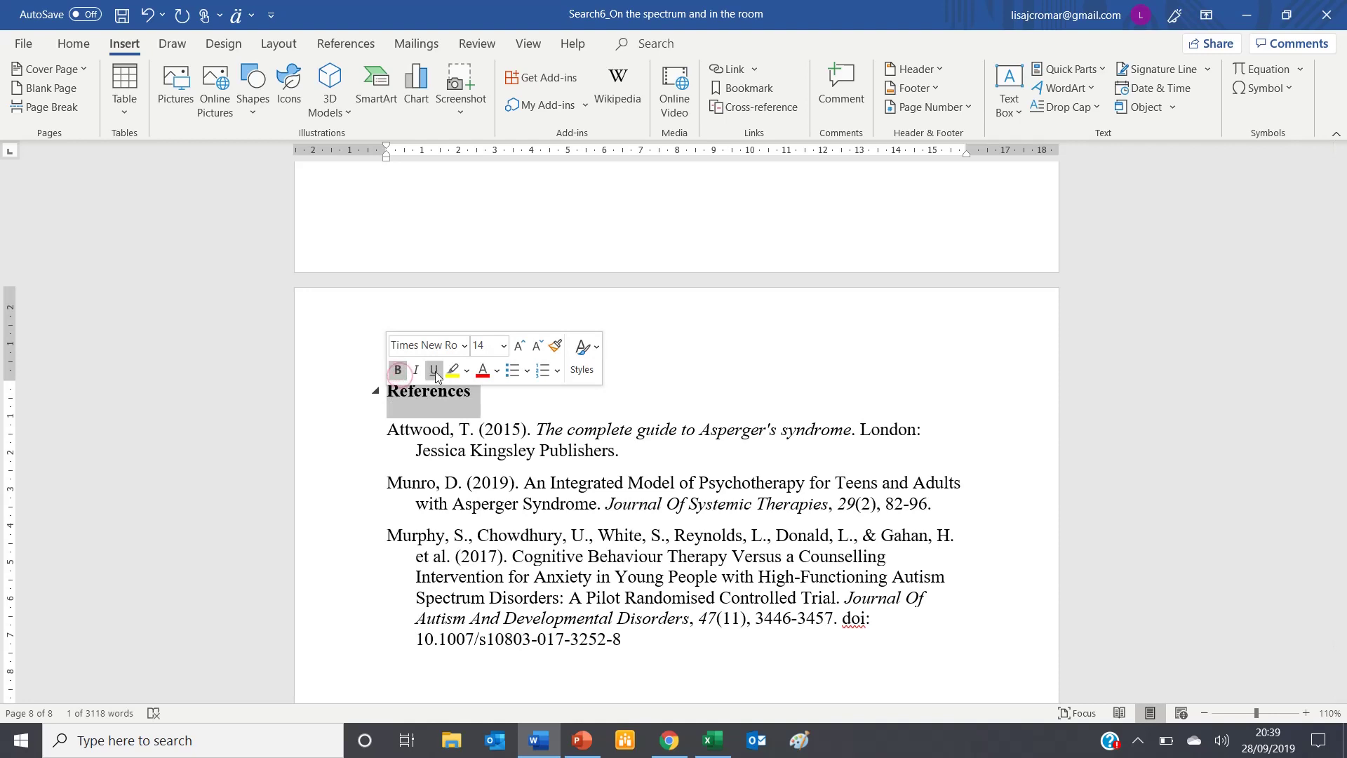
click(435, 370)
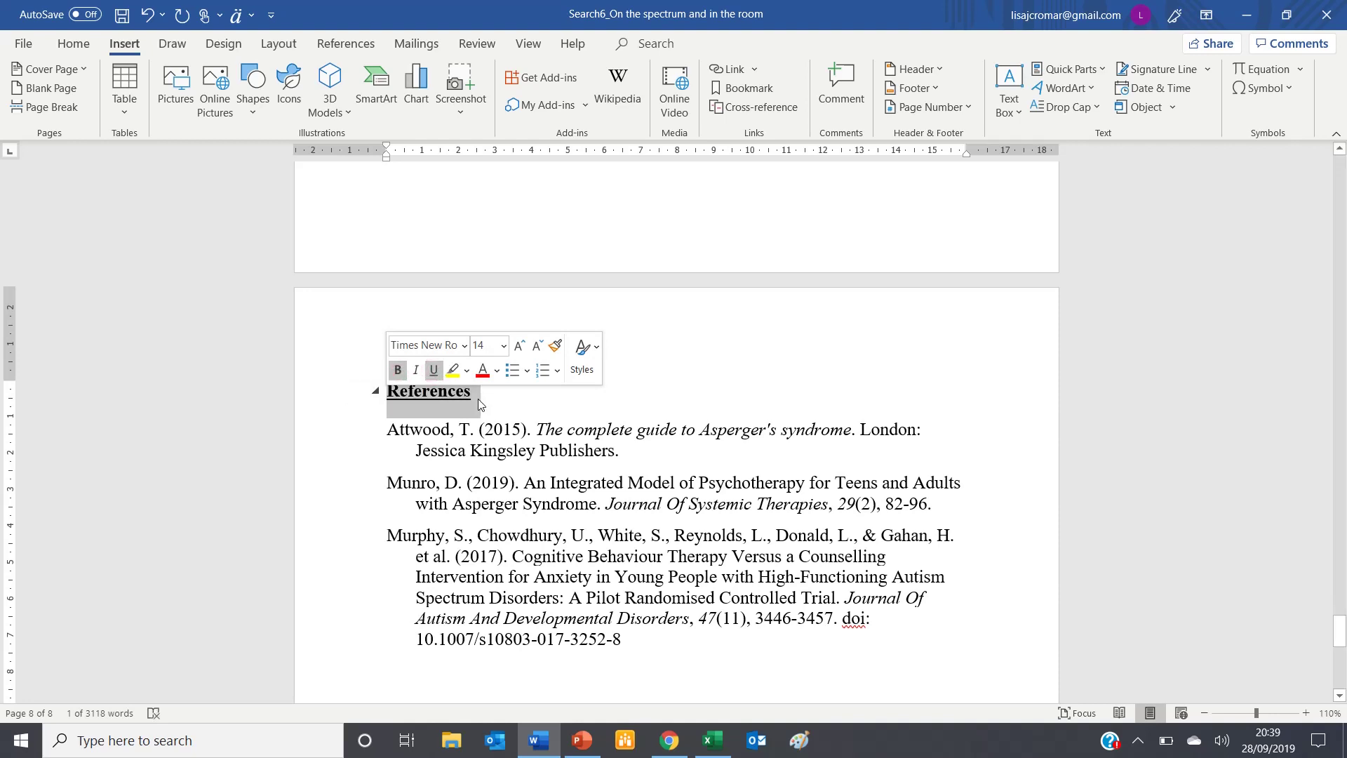
click(480, 404)
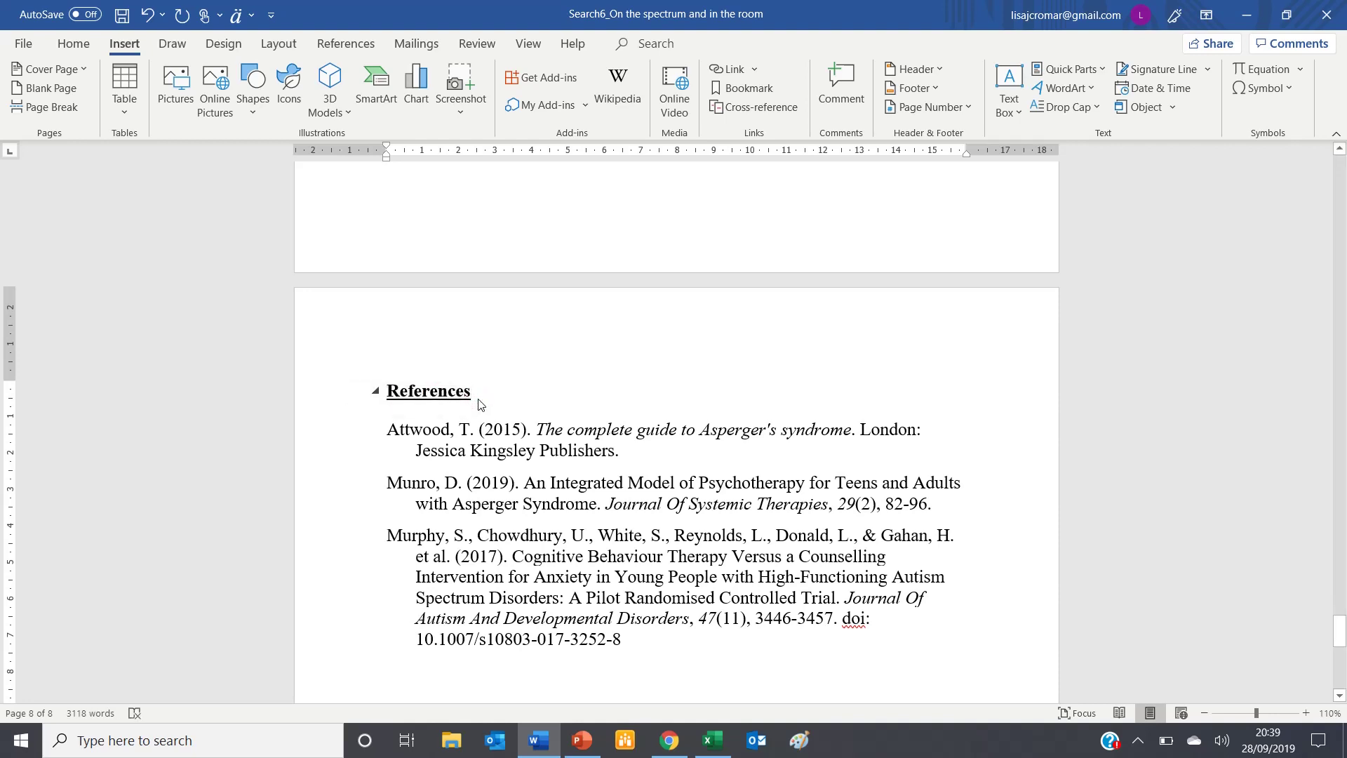